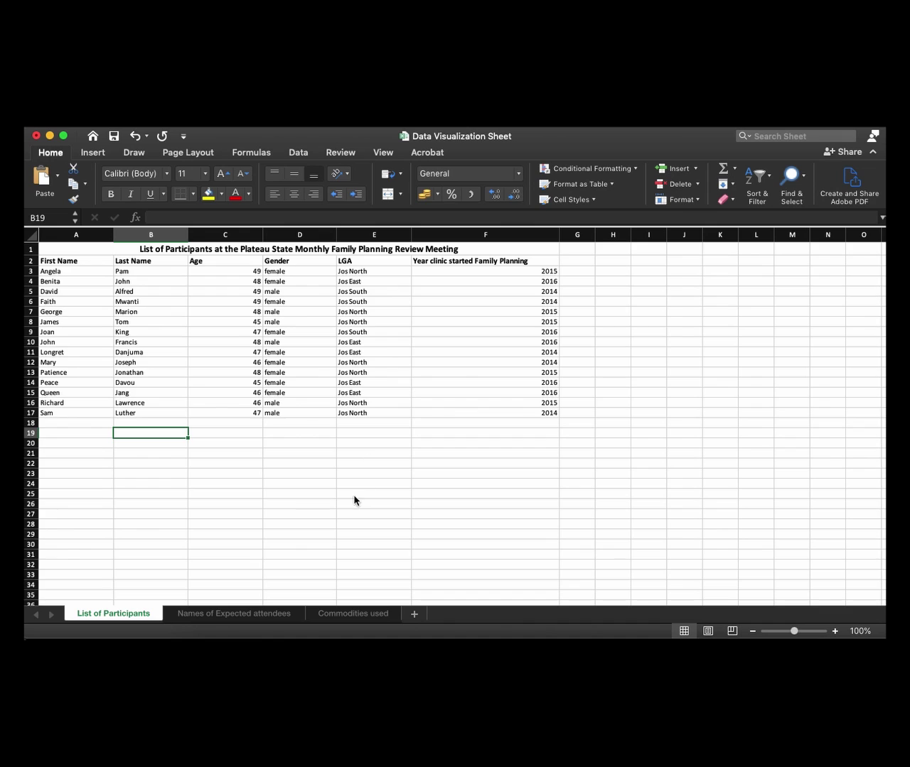
# - Open the Commodities used sheet and review its Month, LGA and commodity columns through December
pyautogui.click(338, 619)
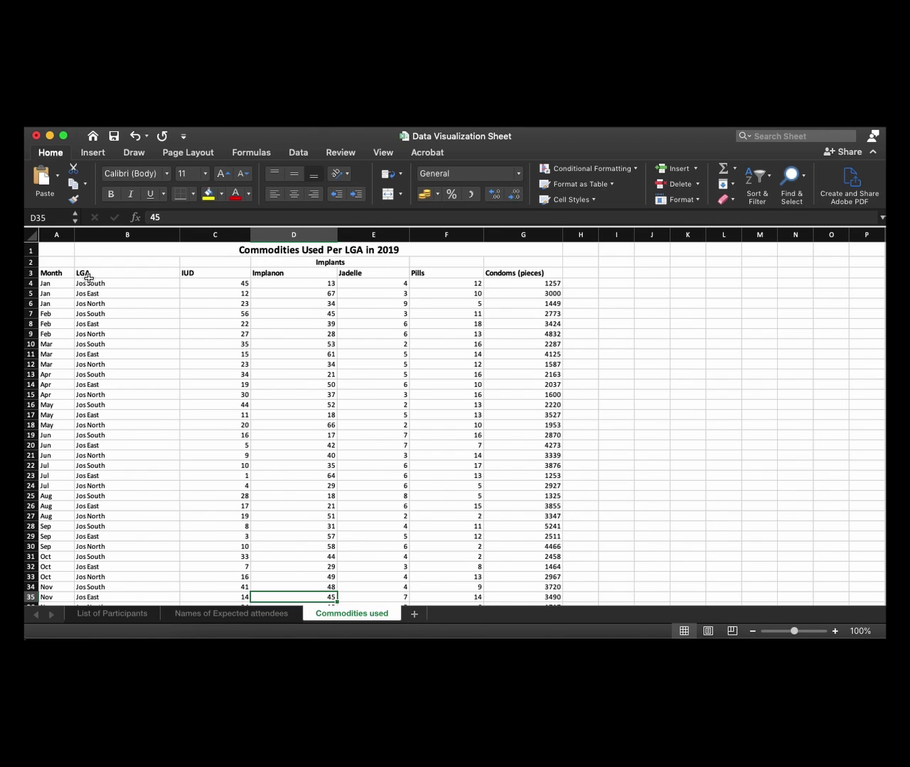
pyautogui.moveTo(56, 274); pyautogui.dragTo(54, 357)
pyautogui.moveTo(117, 274); pyautogui.dragTo(129, 361)
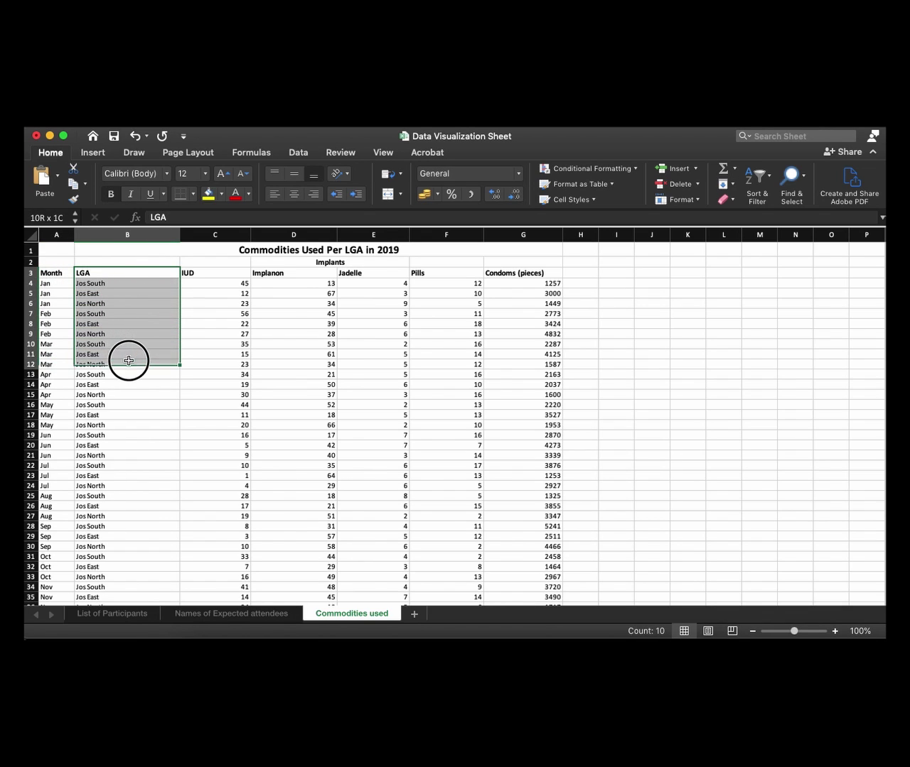
pyautogui.click(211, 274)
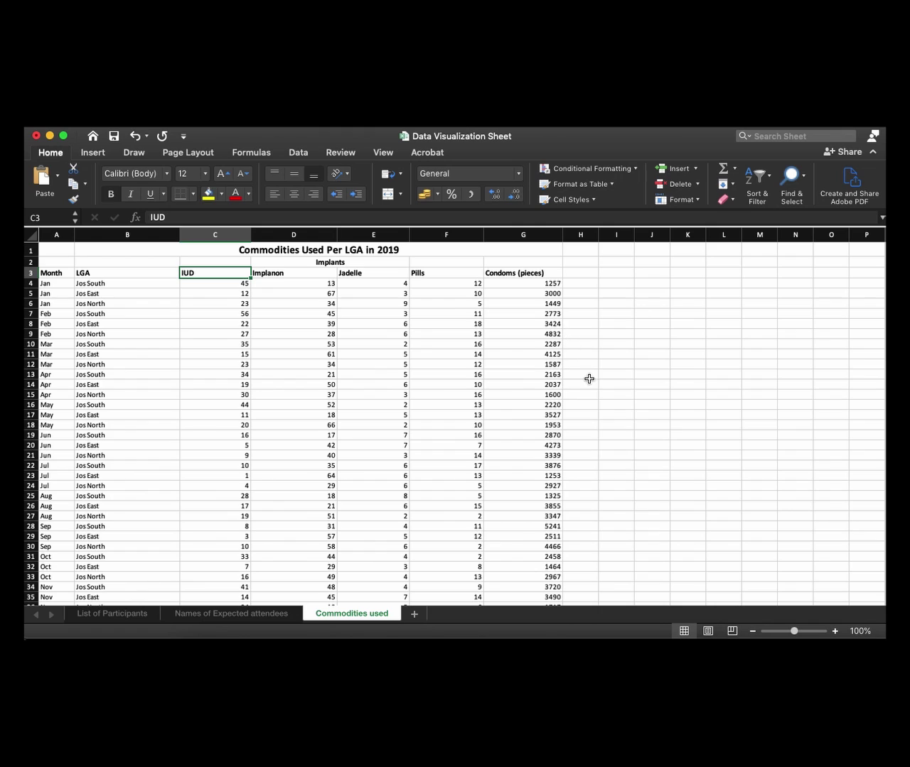
pyautogui.scroll(-3, 582, 399)
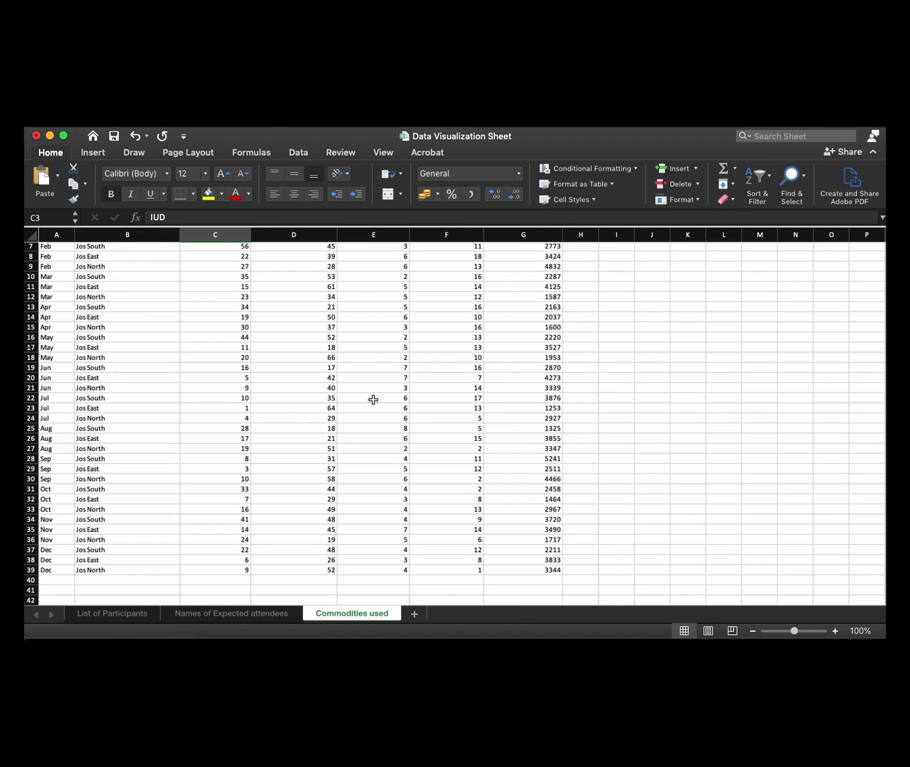
pyautogui.scroll(3, 372, 395)
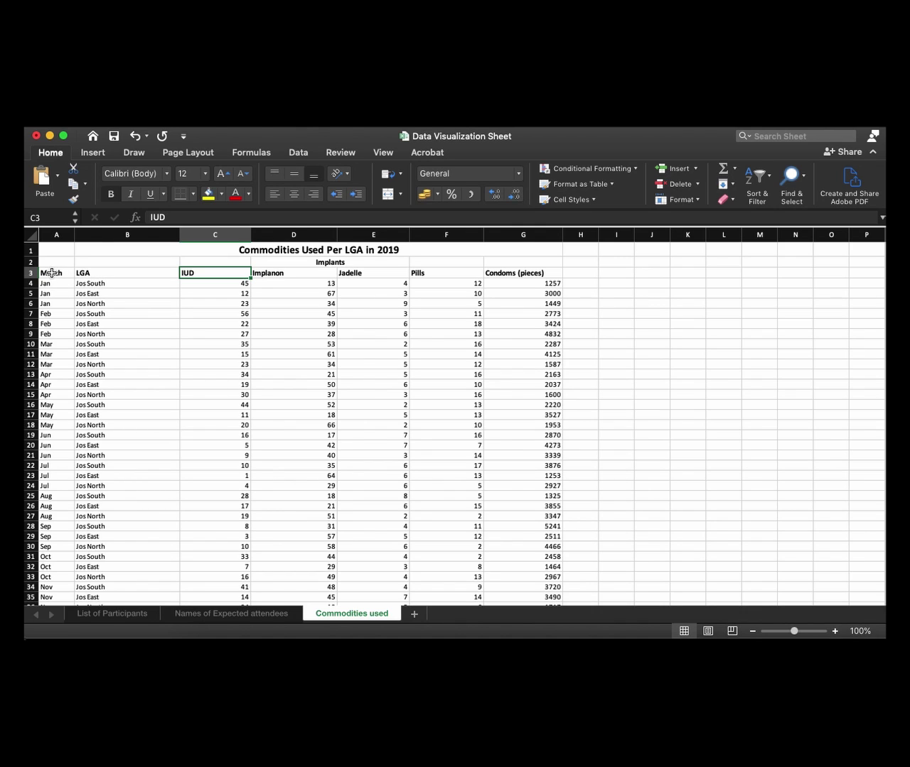
# - Insert a 2D clustered column chart from the January LGA and IUD data in B3:C6 and place it beside the table
pyautogui.moveTo(51, 272); pyautogui.dragTo(200, 301)
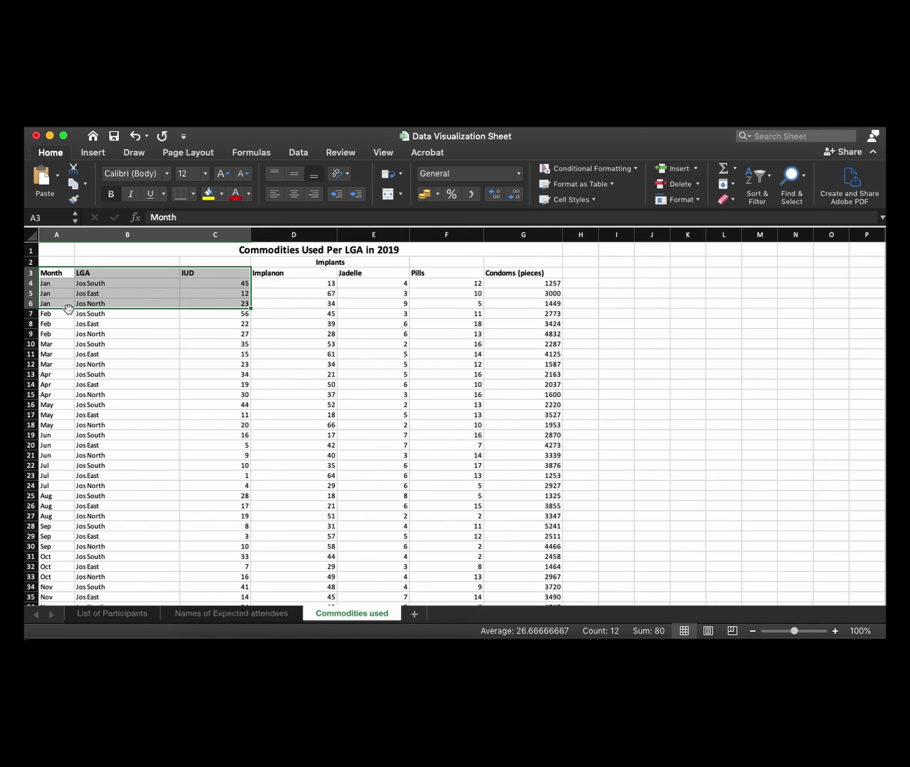
pyautogui.click(94, 283)
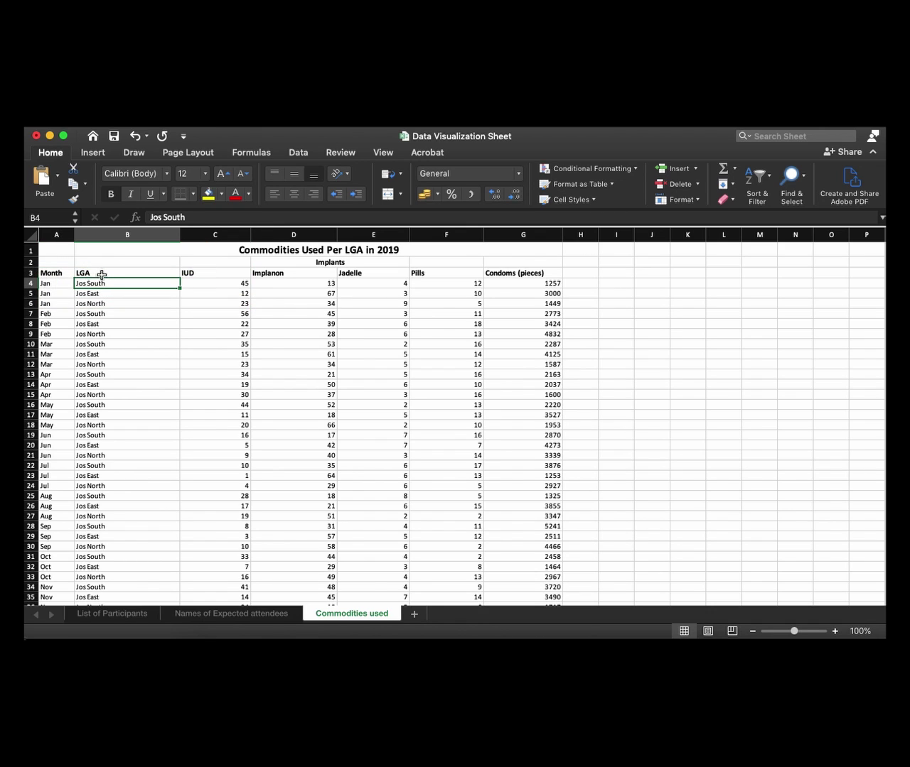
pyautogui.moveTo(93, 274); pyautogui.dragTo(219, 304)
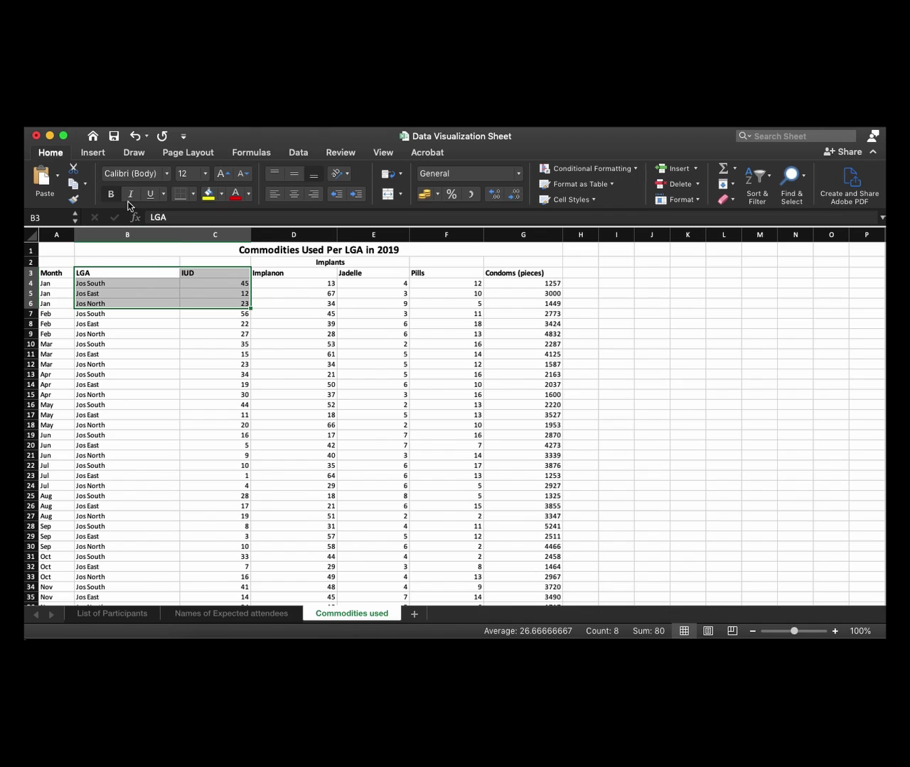
pyautogui.click(97, 157)
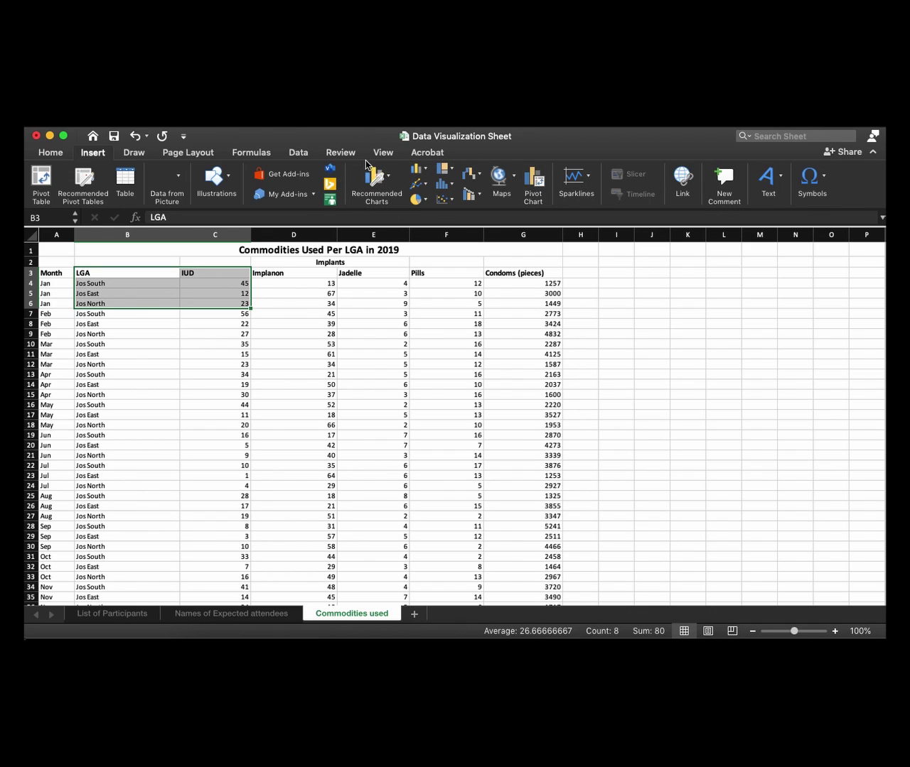
pyautogui.click(422, 171)
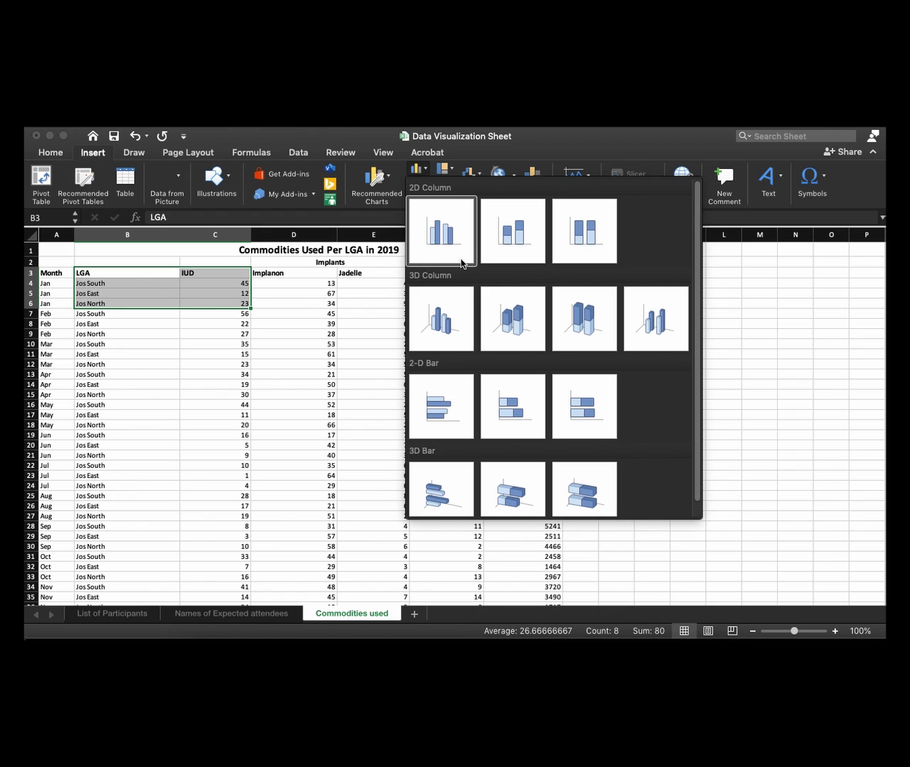
pyautogui.click(435, 236)
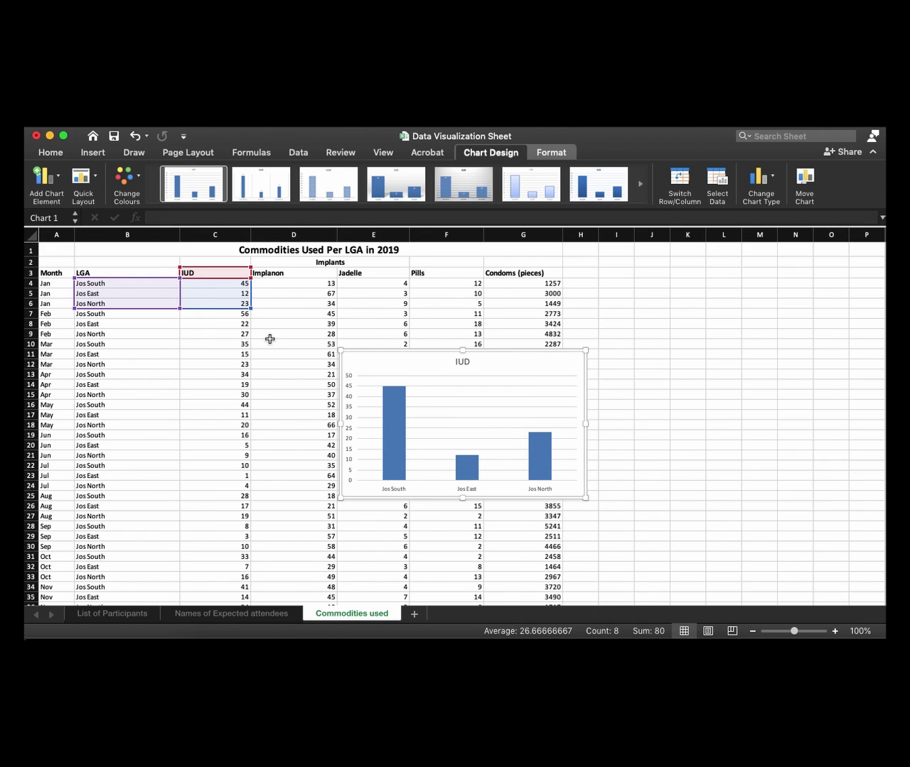
pyautogui.moveTo(431, 365); pyautogui.dragTo(650, 294)
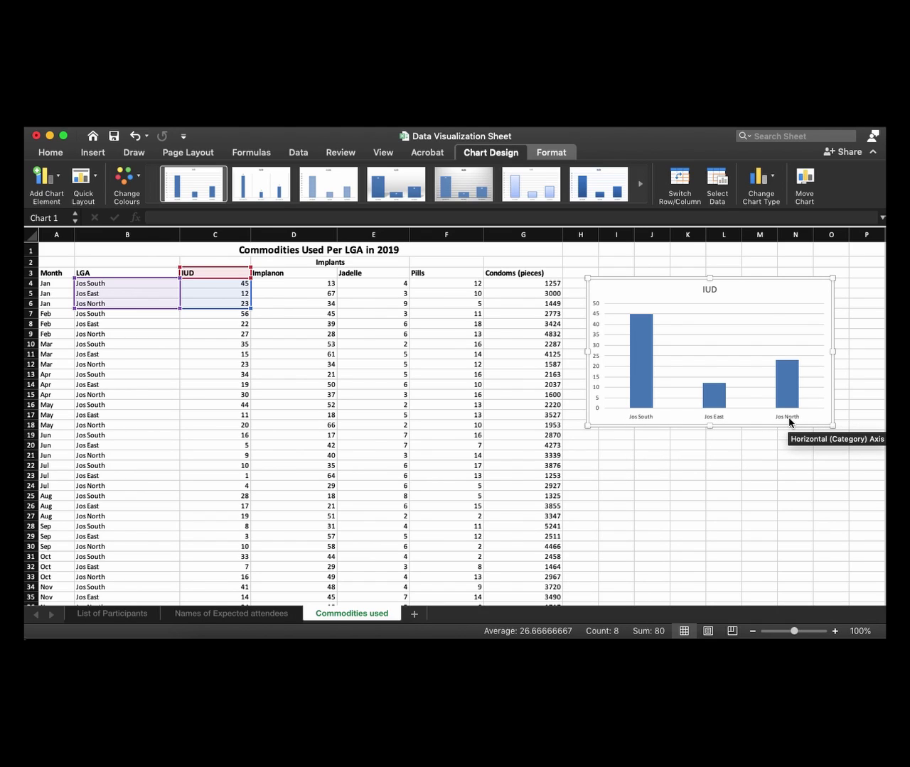
# - Add a primary vertical axis title to the IUD chart reading "Number of implants"
pyautogui.click(595, 352)
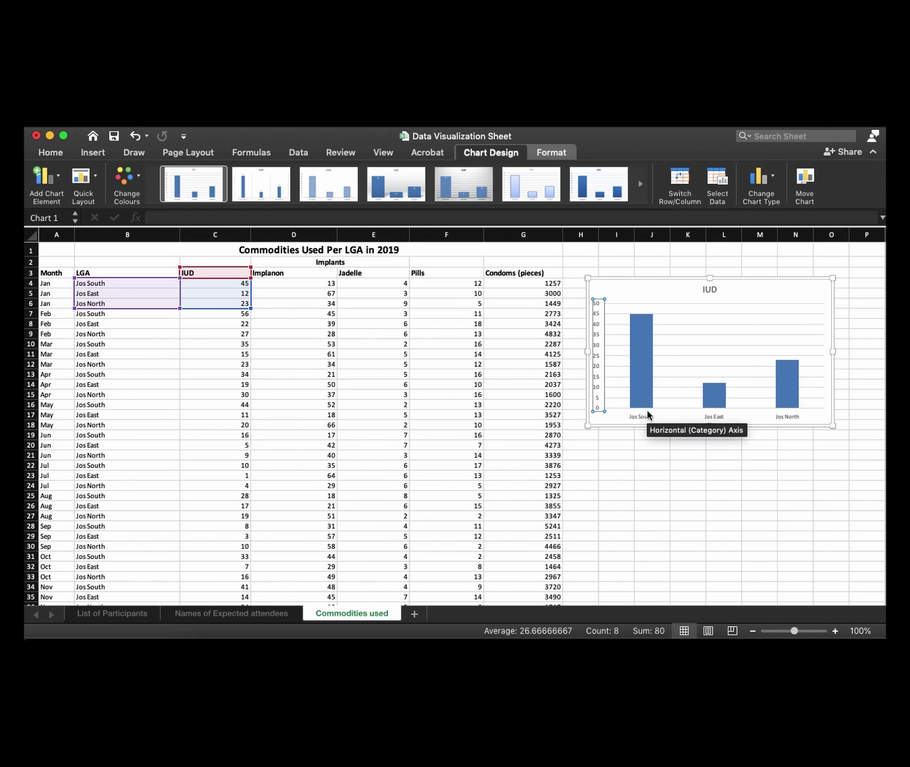
pyautogui.click(609, 289)
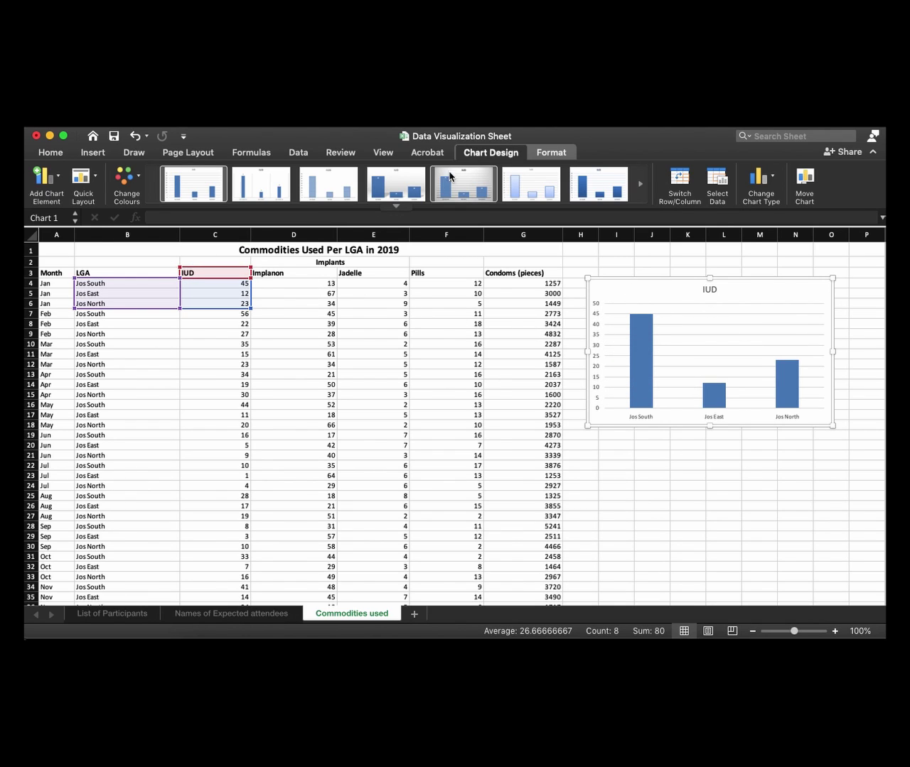
pyautogui.click(495, 153)
pyautogui.click(500, 155)
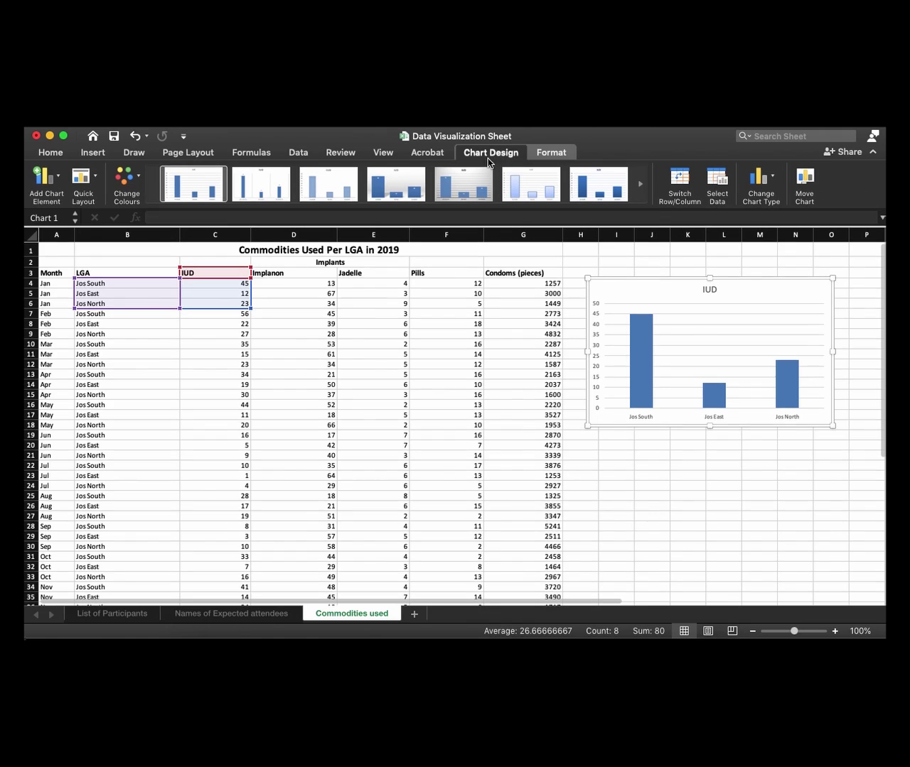
pyautogui.click(49, 181)
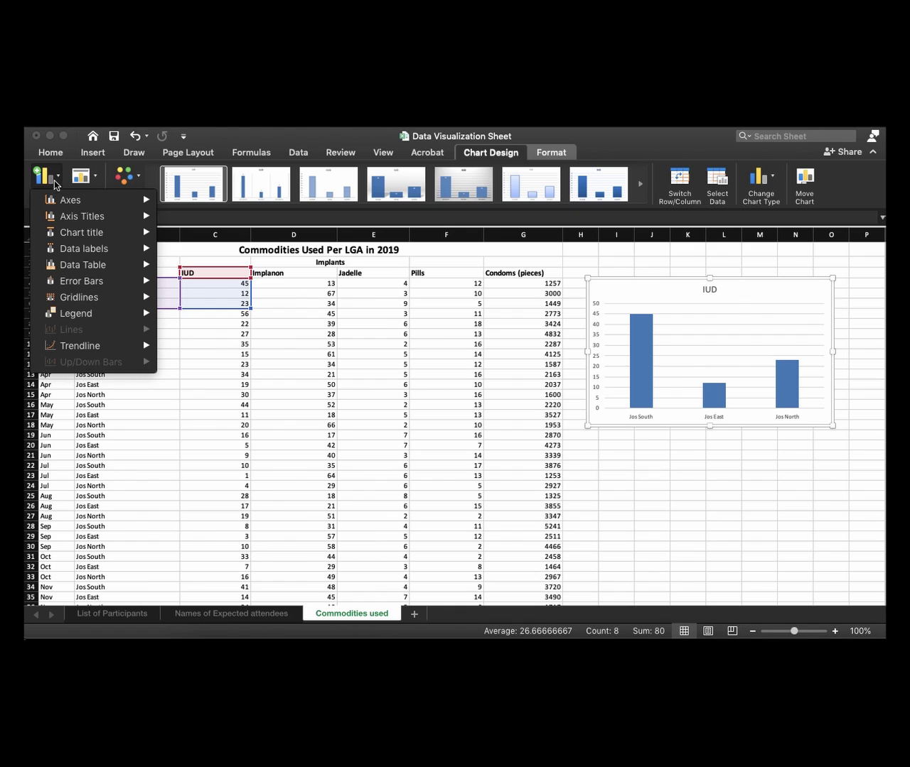
pyautogui.moveTo(61, 205)
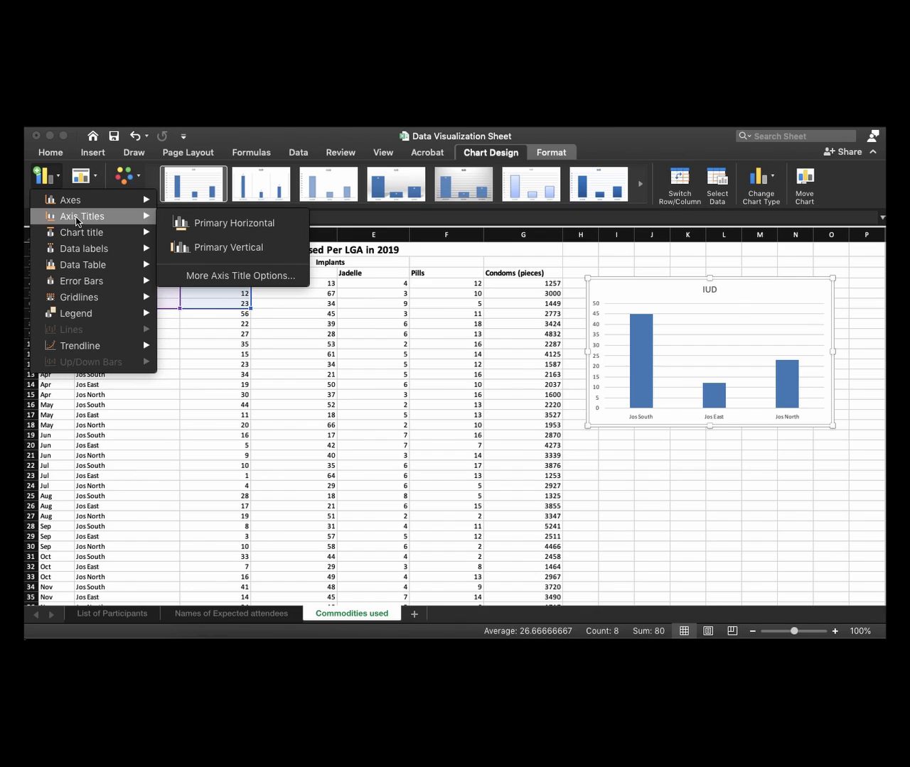
pyautogui.click(206, 249)
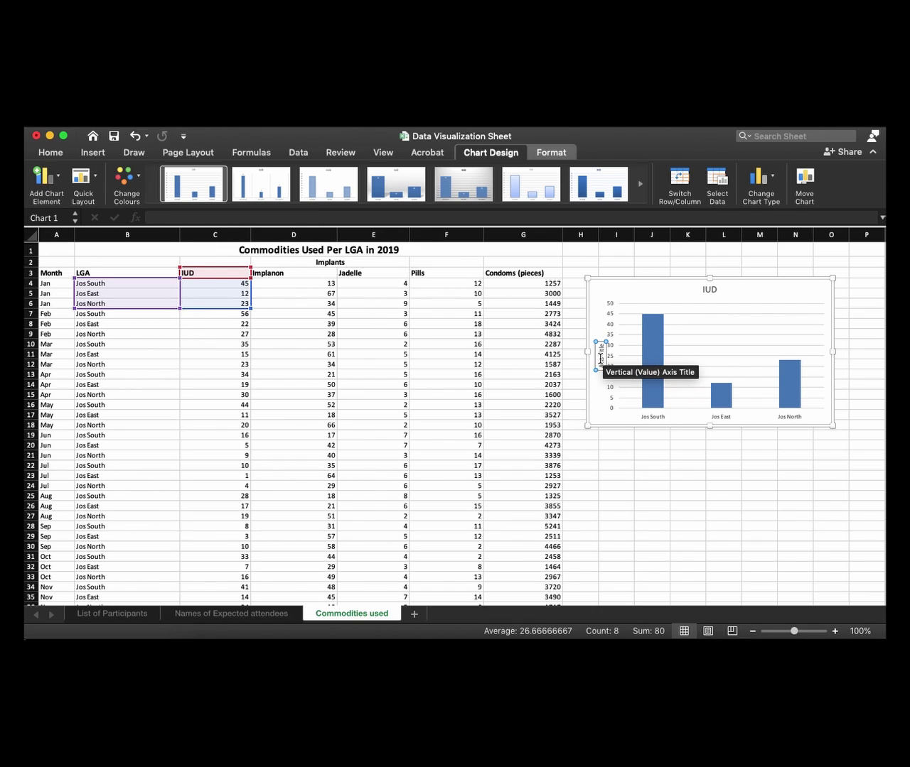
pyautogui.click(601, 358)
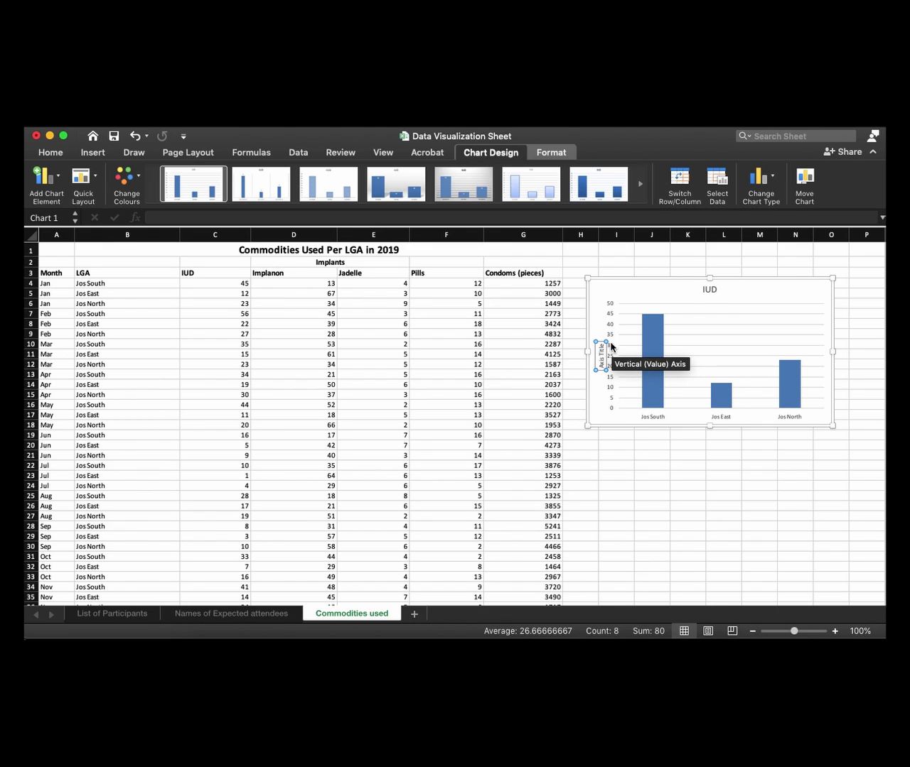
pyautogui.press('super+a')
pyautogui.write('Number of implants')
pyautogui.click(599, 411)
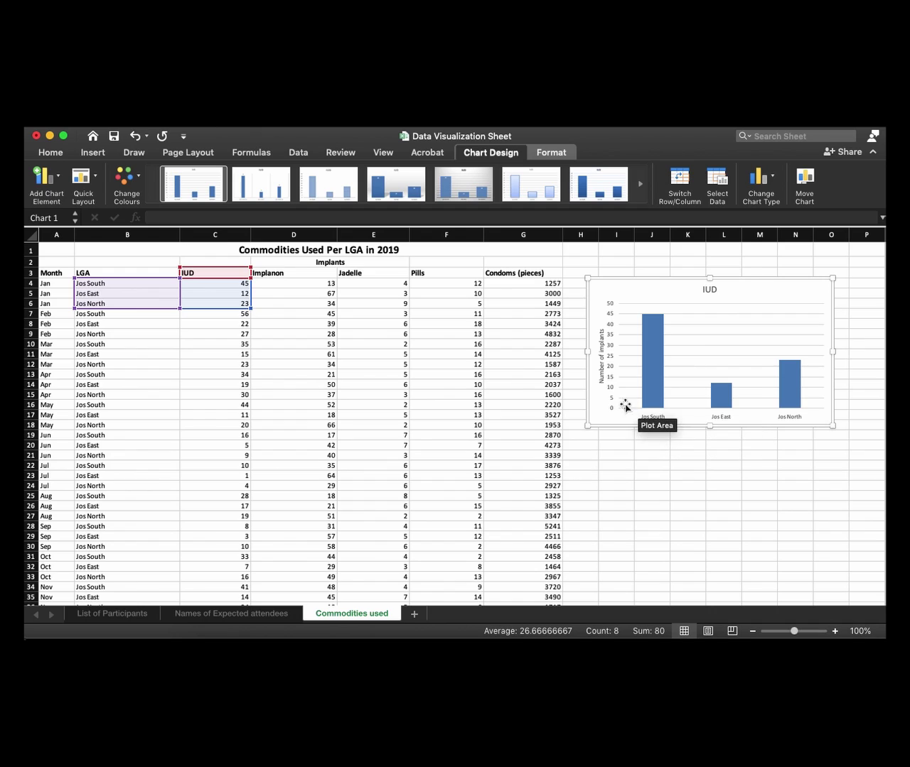
# - Add a primary horizontal axis title to the IUD chart reading "LGAs"
pyautogui.click(54, 183)
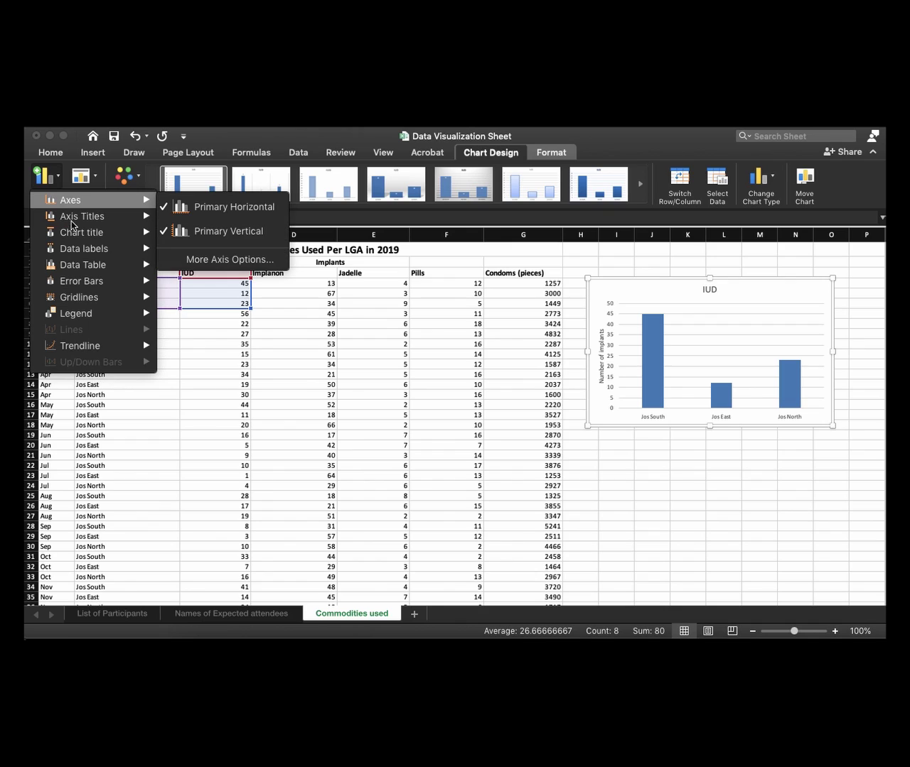
pyautogui.moveTo(76, 221)
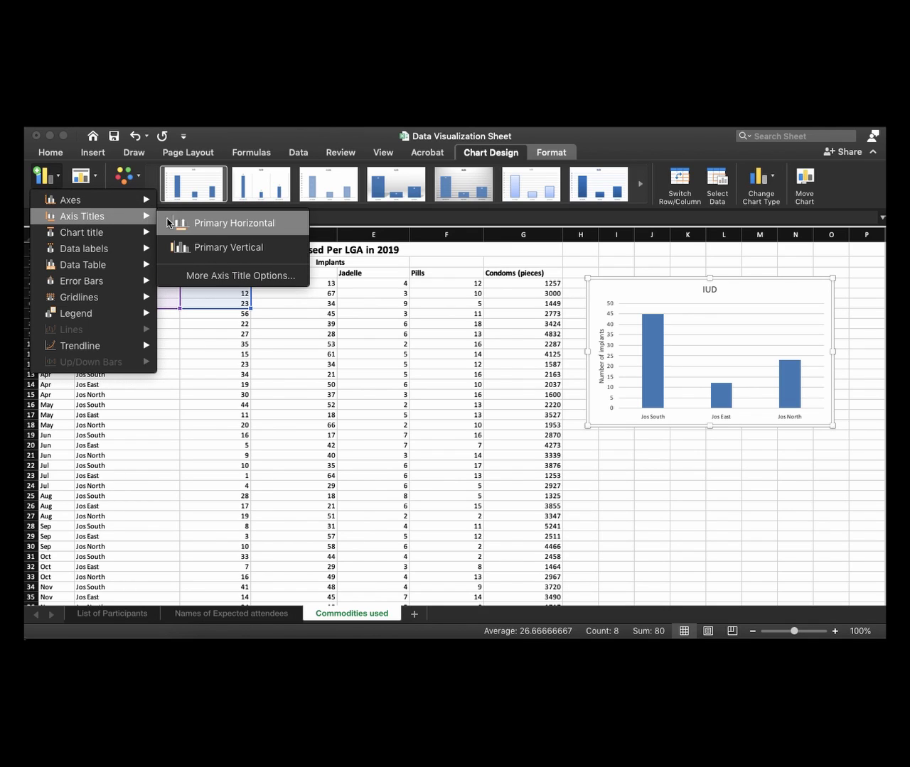
pyautogui.click(227, 228)
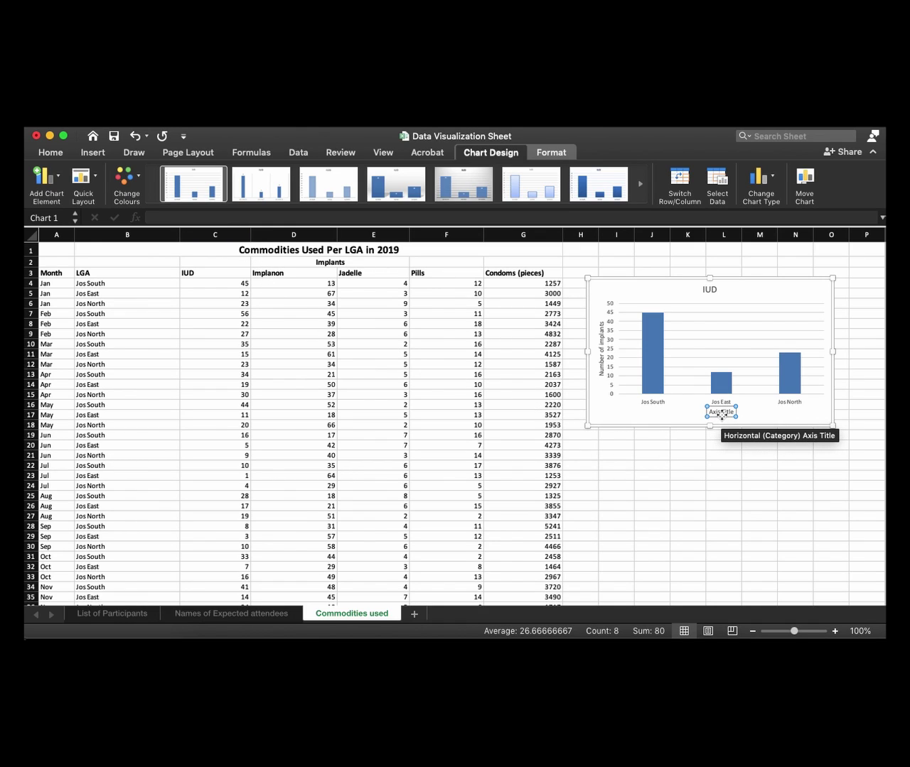
pyautogui.click(723, 414)
pyautogui.tripleClick(728, 413)
pyautogui.write('LGAs')
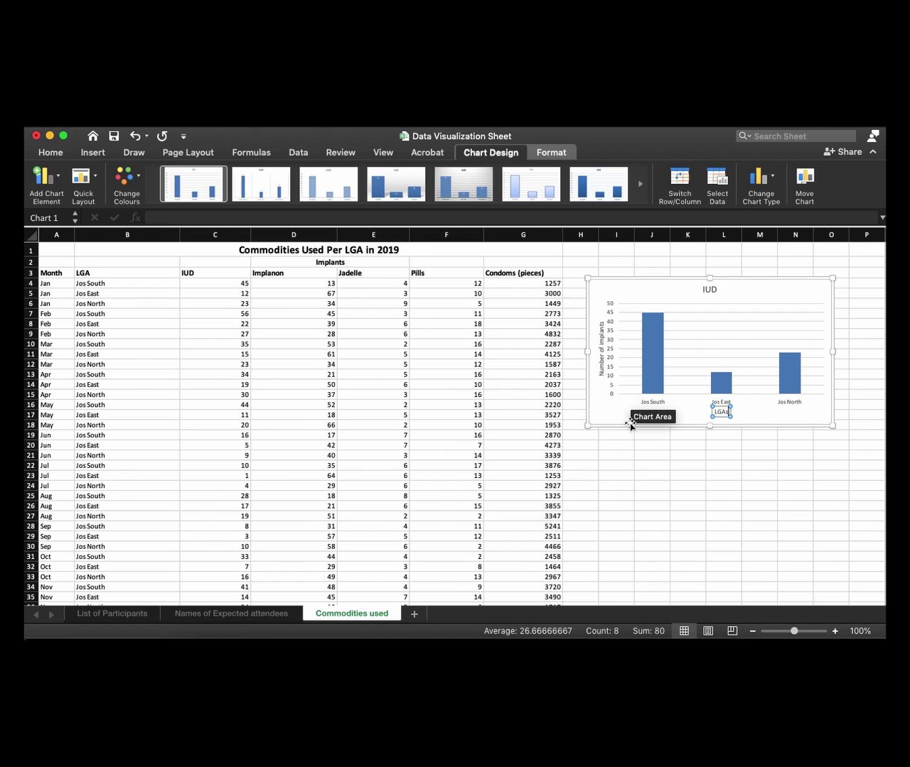
pyautogui.click(613, 414)
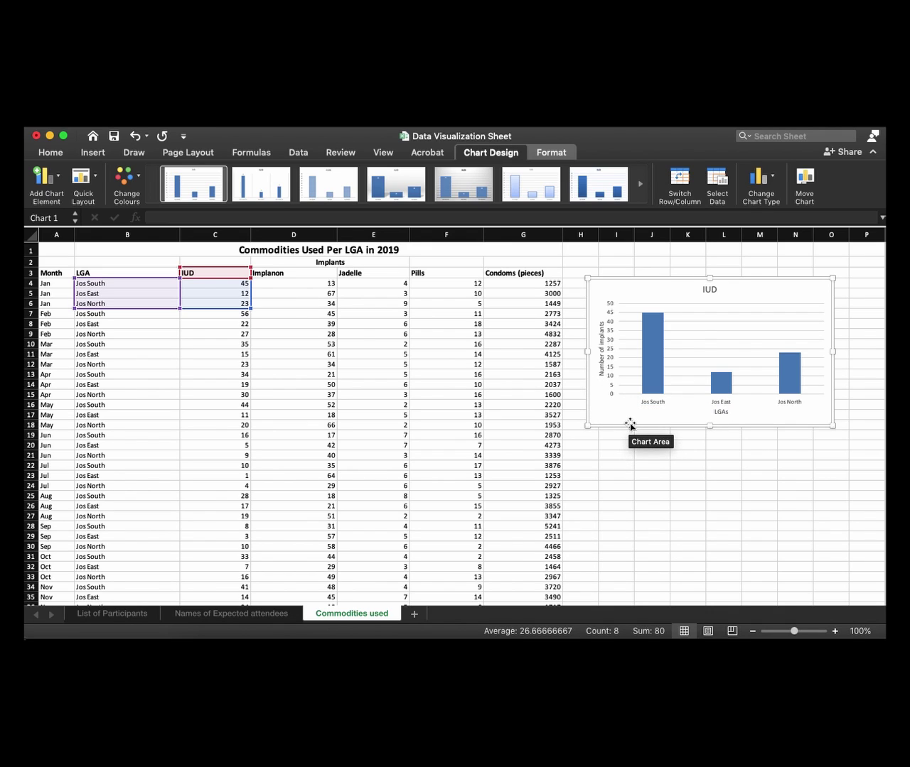
# - Check the IUD chart's axis titles and add Outside End data labels to its columns
pyautogui.scroll(8, 757, 346)
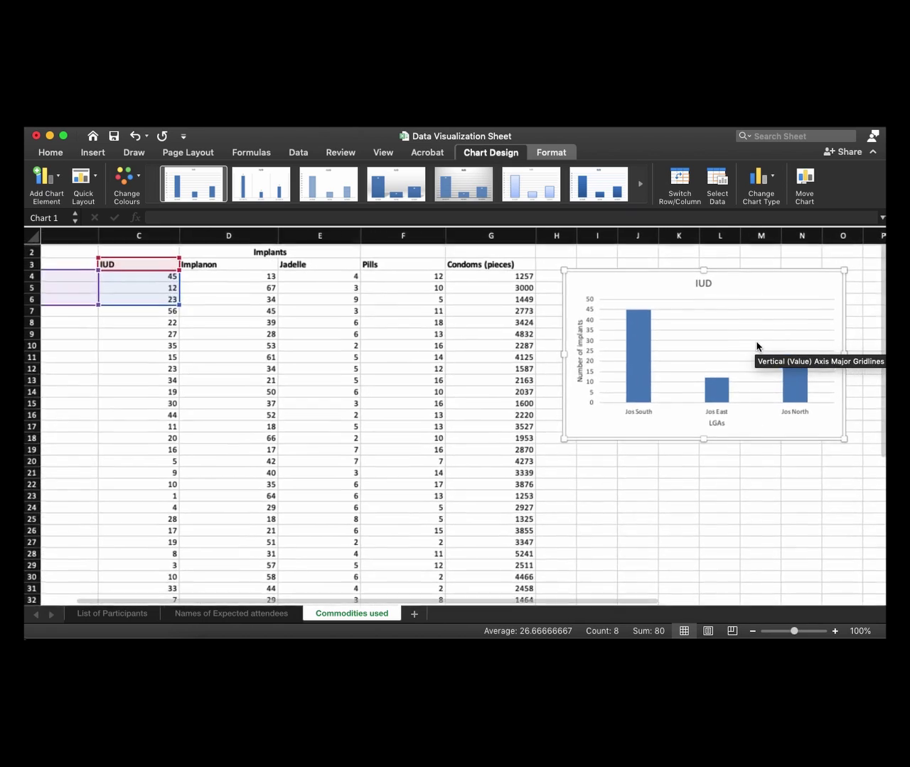
pyautogui.scroll(-5, 739, 346)
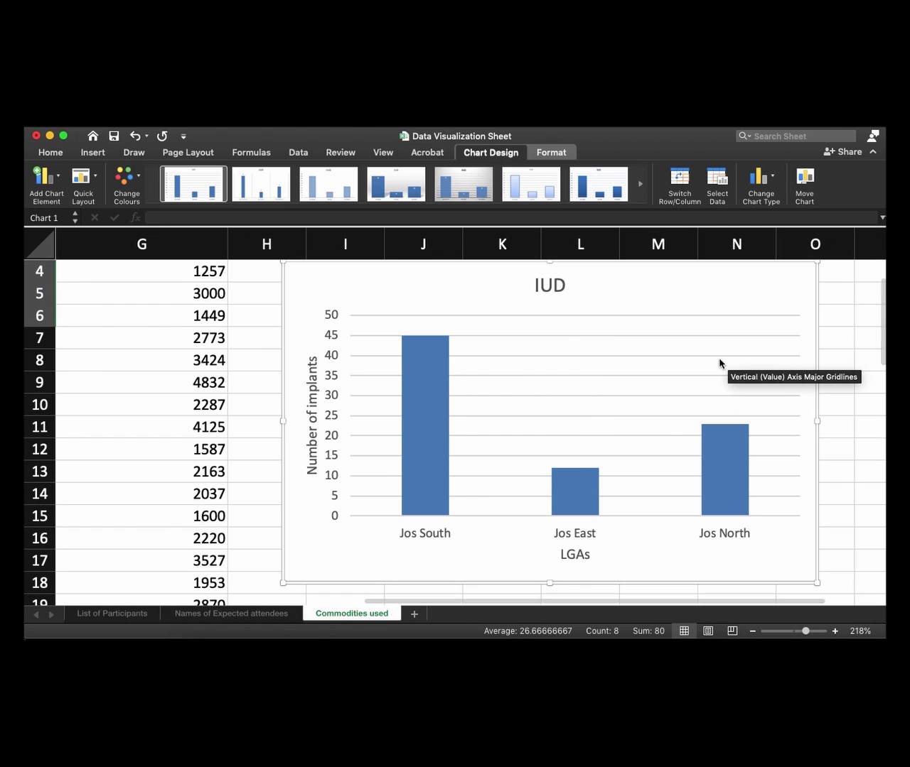
pyautogui.click(310, 415)
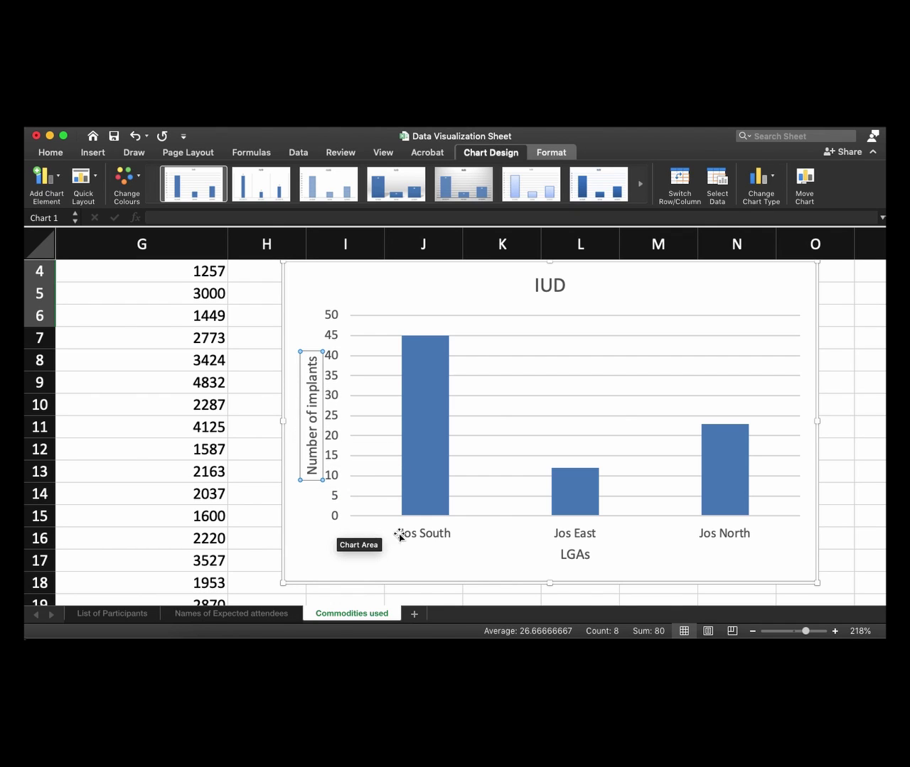
pyautogui.click(575, 555)
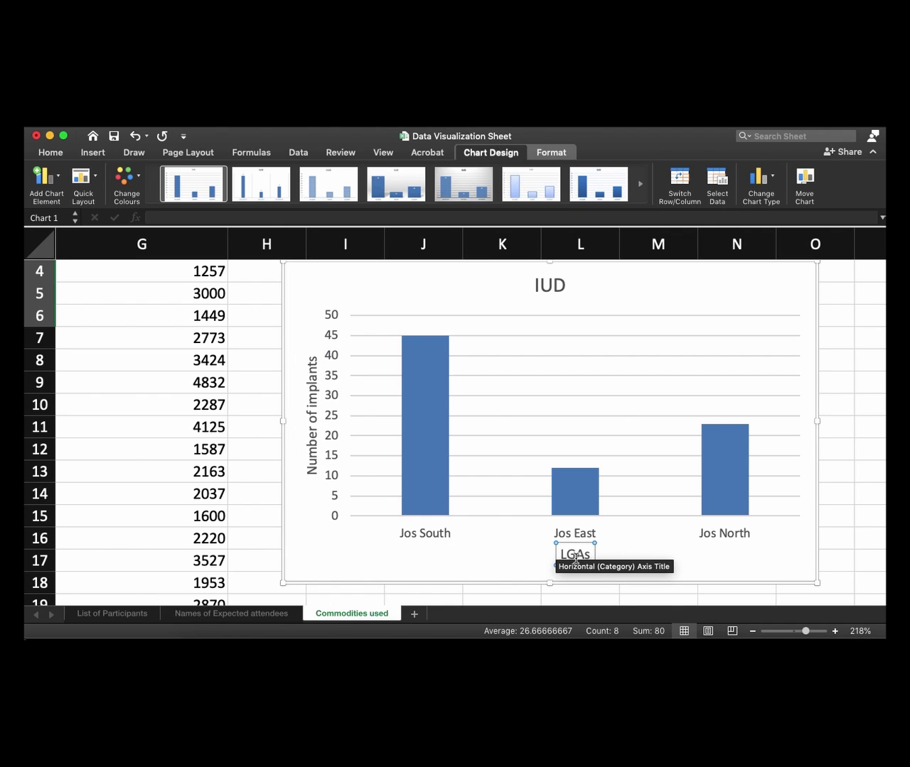
pyautogui.click(310, 327)
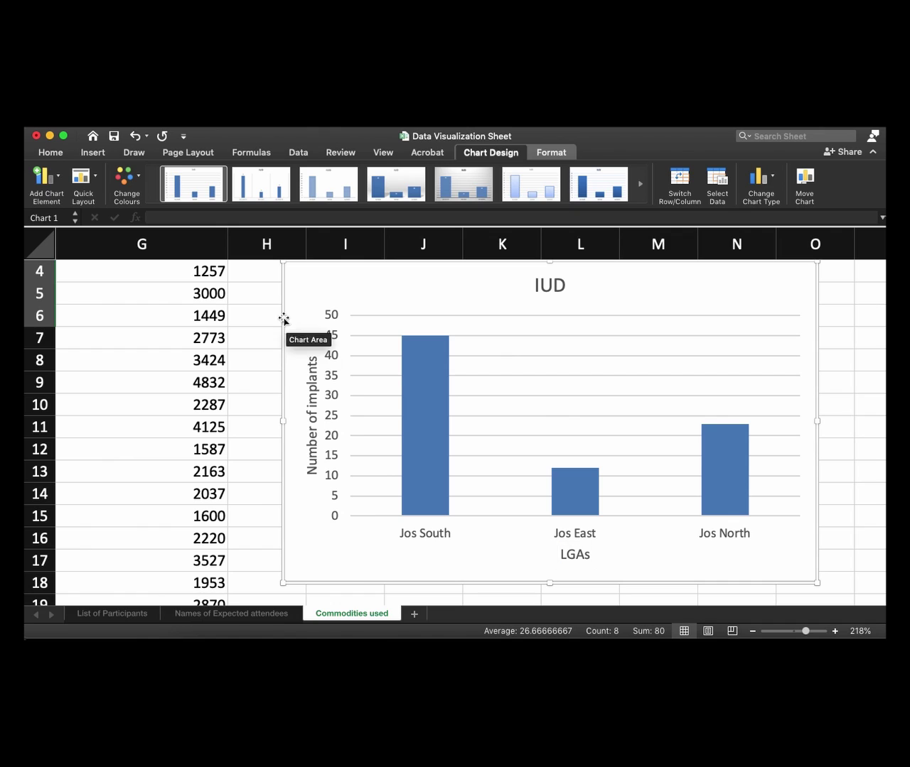
pyautogui.click(48, 180)
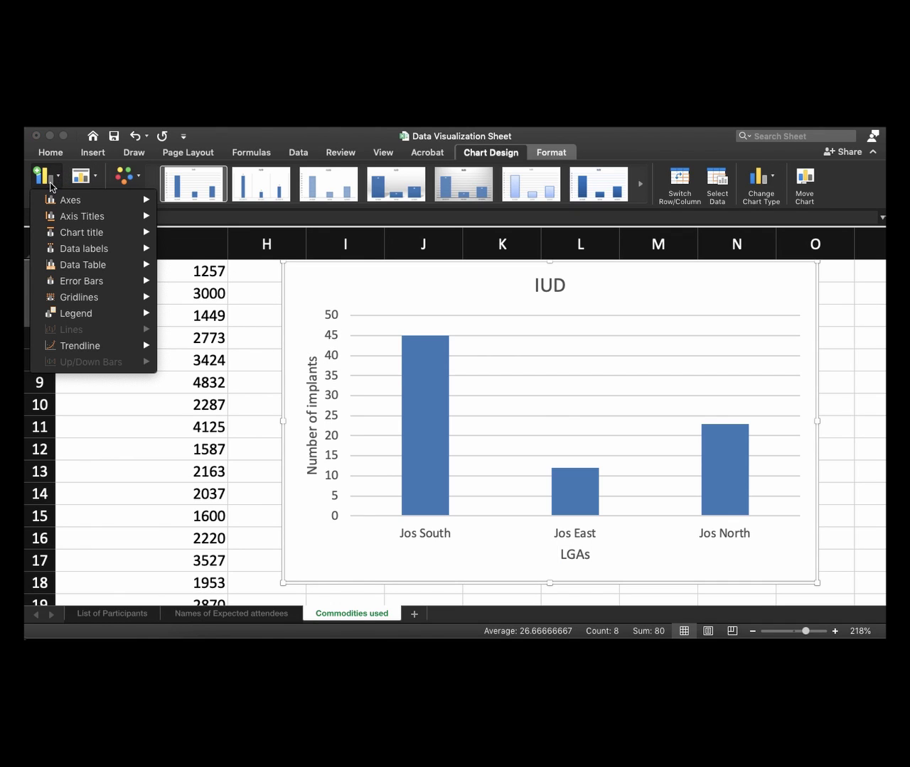
pyautogui.moveTo(50, 203)
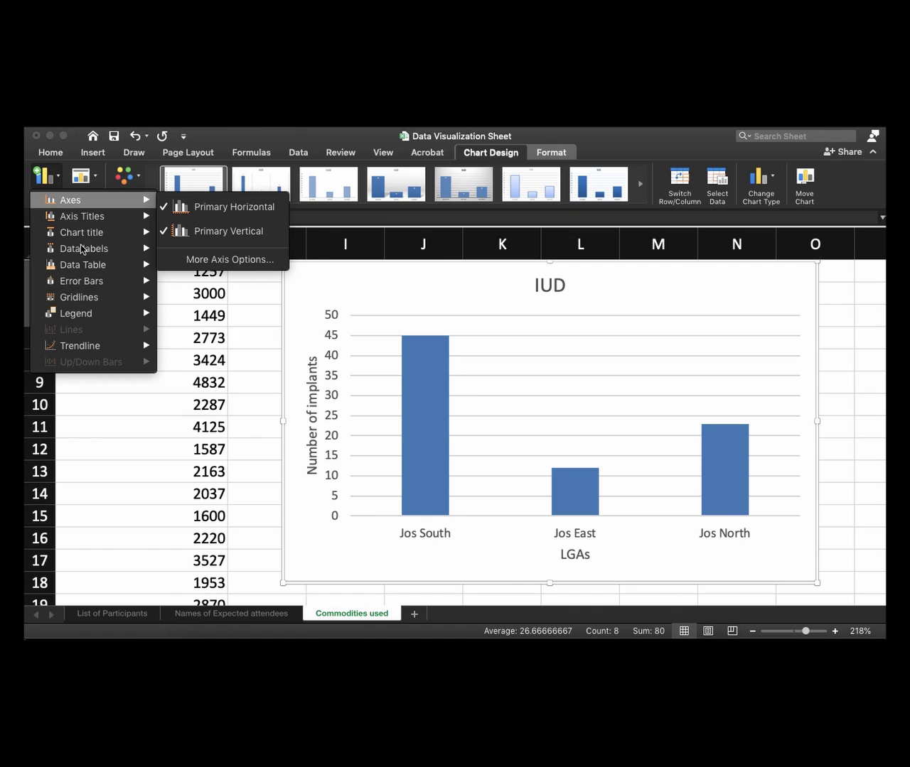
pyautogui.moveTo(83, 250)
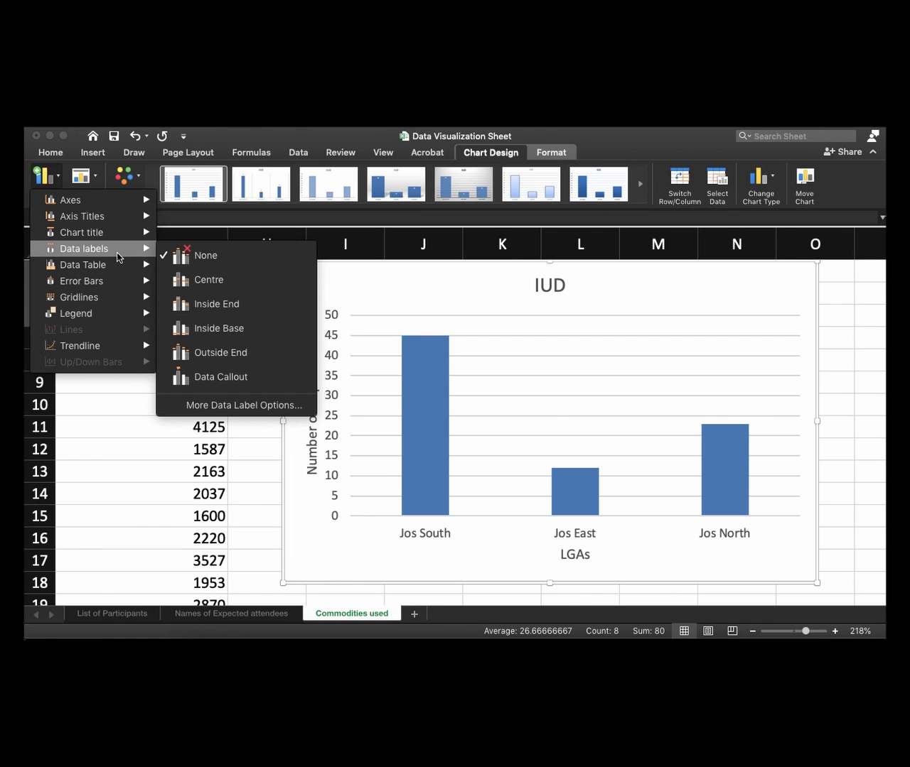
pyautogui.click(198, 353)
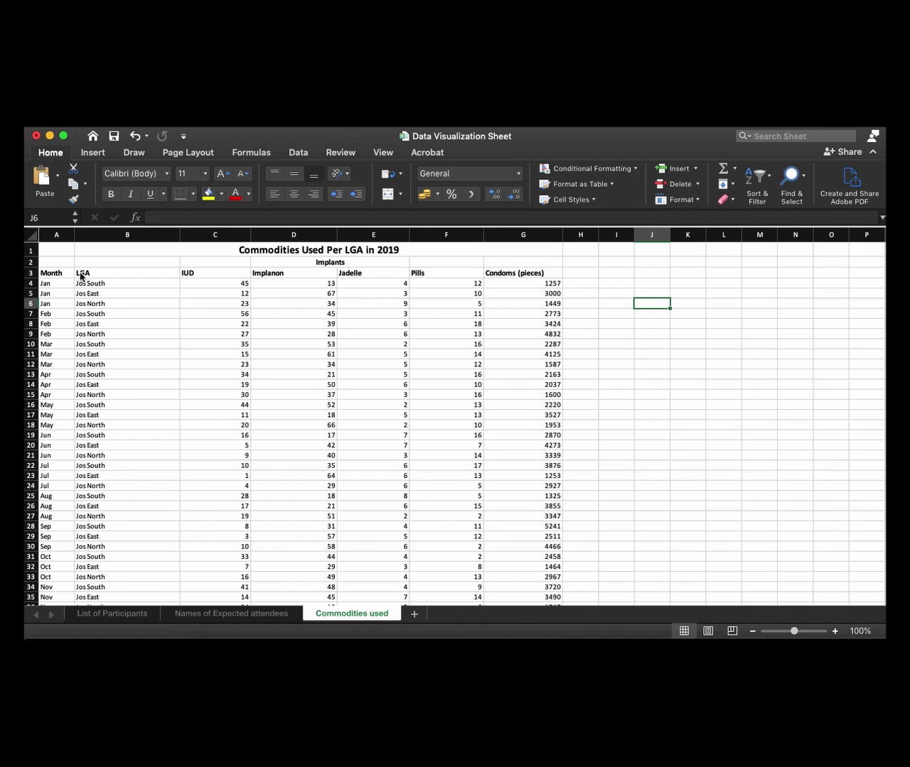
# - Try a 2D clustered column chart of all January commodities in B3:G6, and delete it after viewing
pyautogui.moveTo(80, 275); pyautogui.dragTo(524, 304)
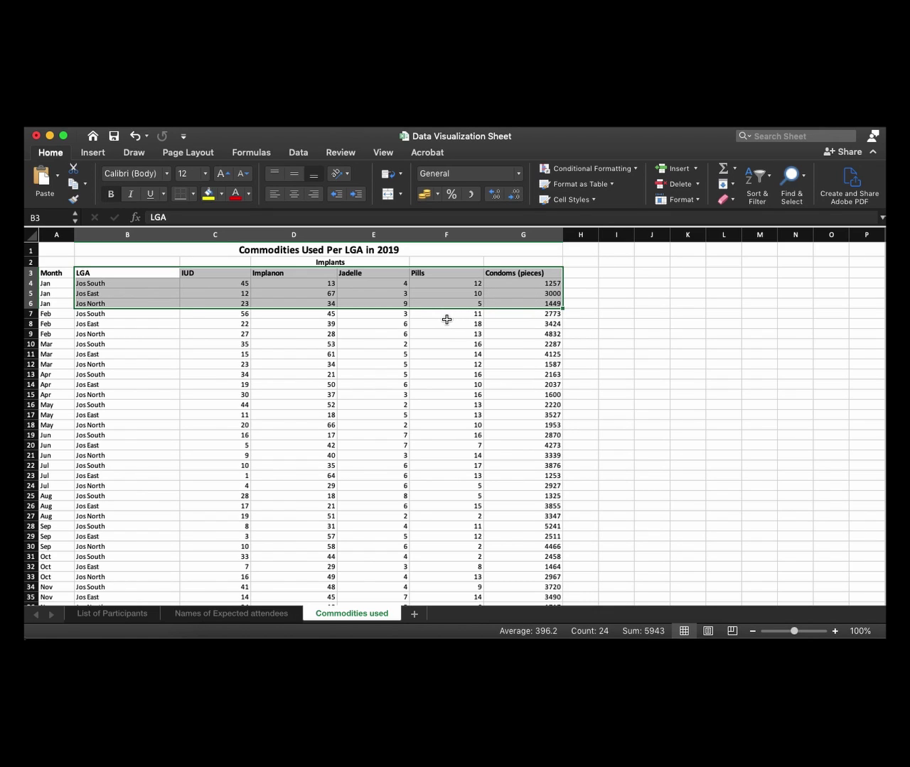
pyautogui.click(93, 153)
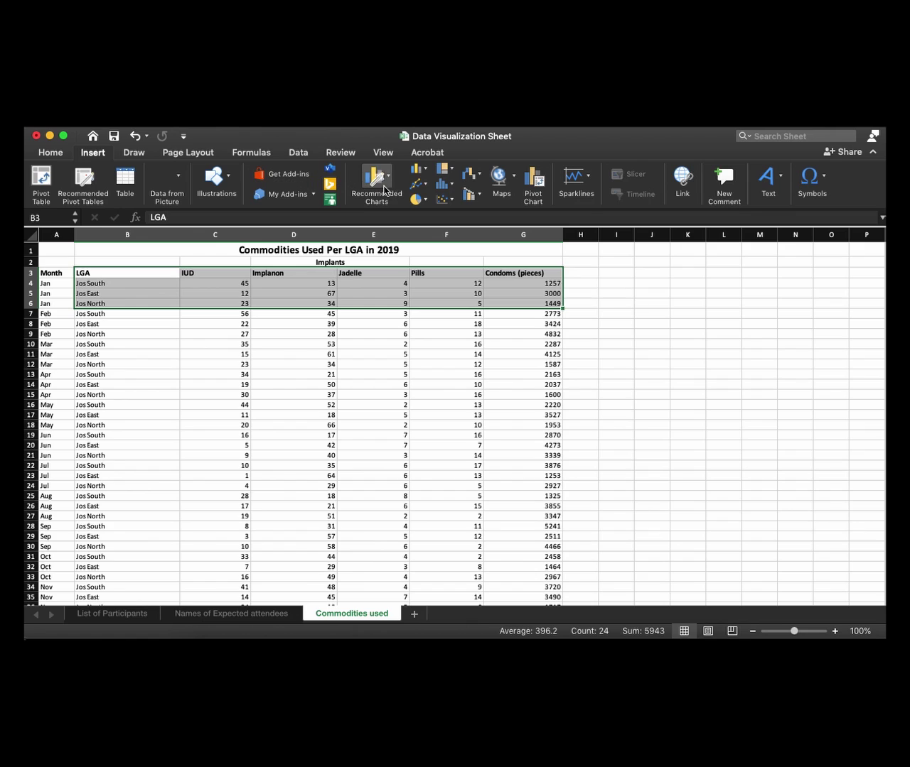
pyautogui.click(413, 171)
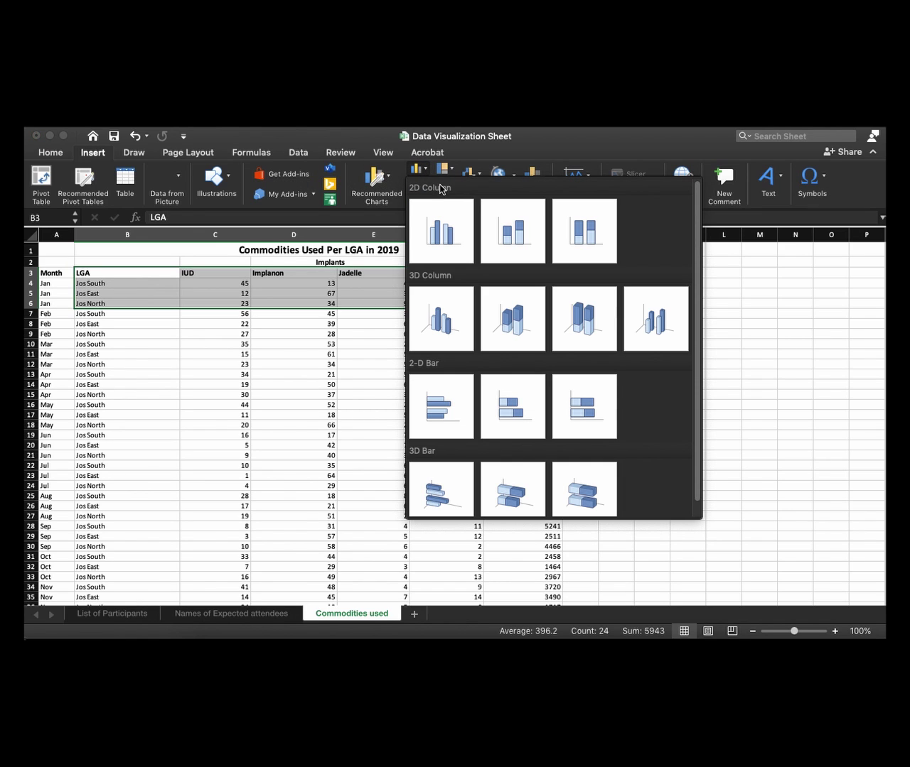
pyautogui.click(437, 237)
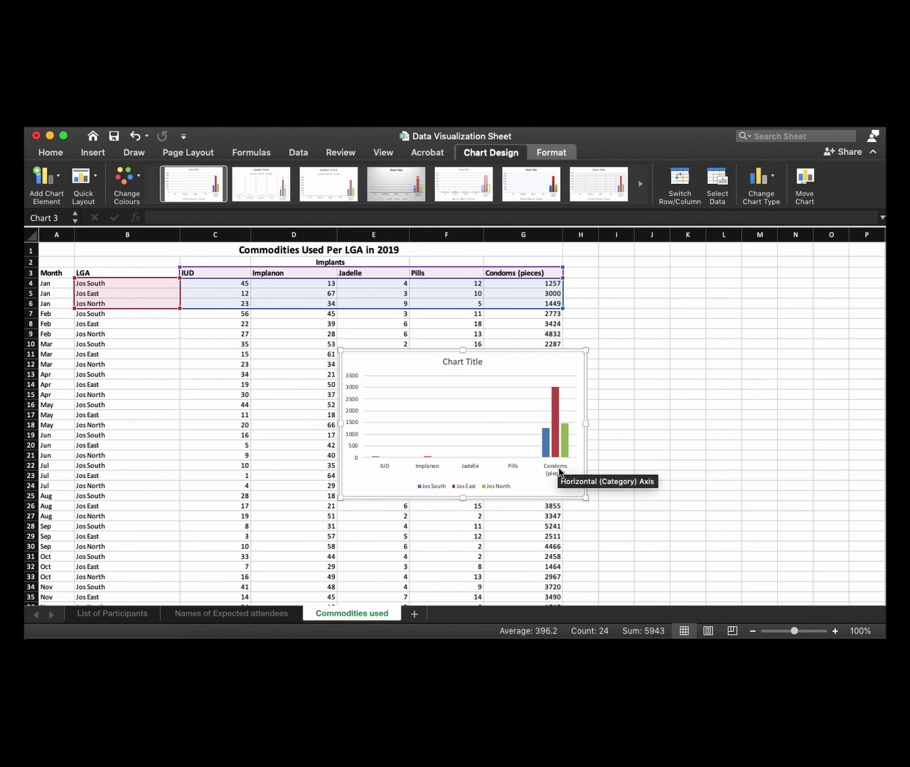
pyautogui.moveTo(564, 459)
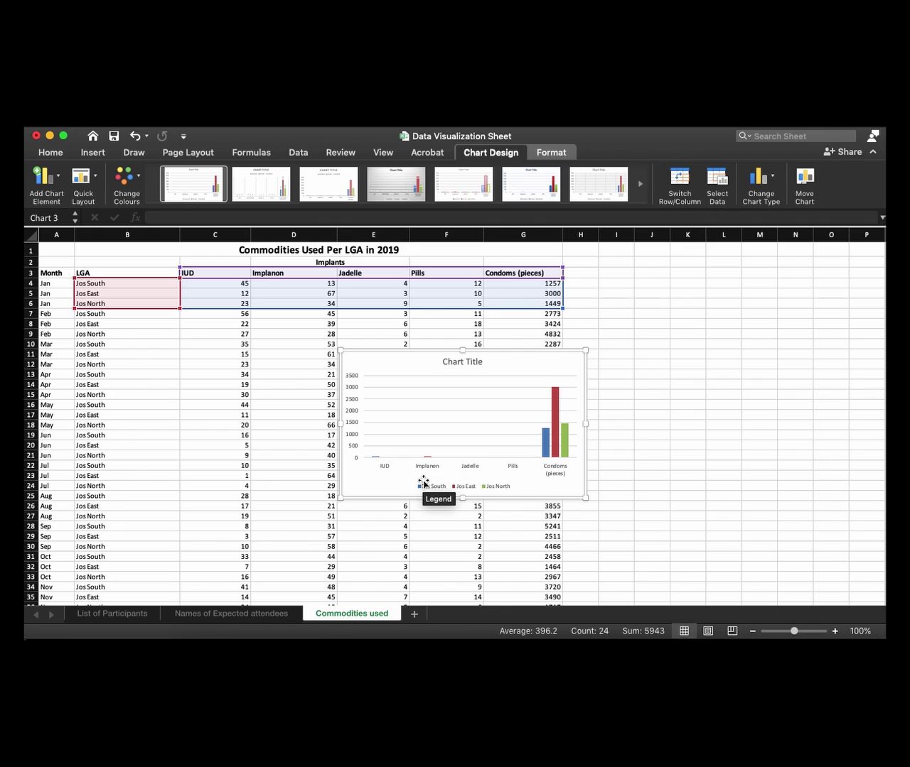
pyautogui.press('Delete')
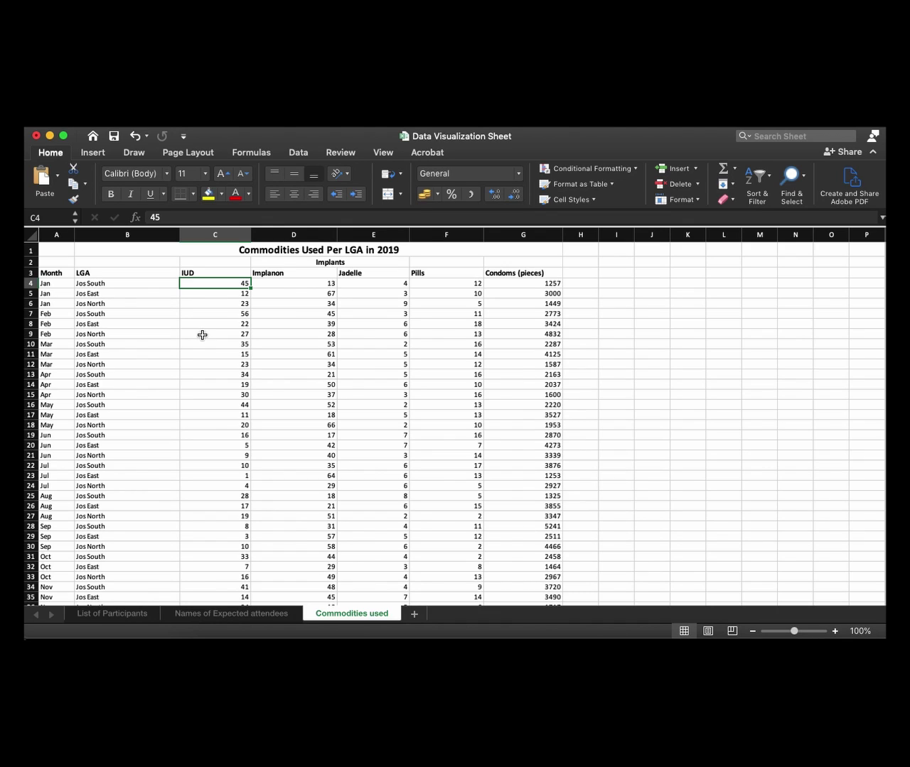
# - Insert a 2D pie chart from the January LGA and IUD data in B3:C6 and check its slices
pyautogui.click(90, 282)
pyautogui.moveTo(87, 274); pyautogui.dragTo(237, 304)
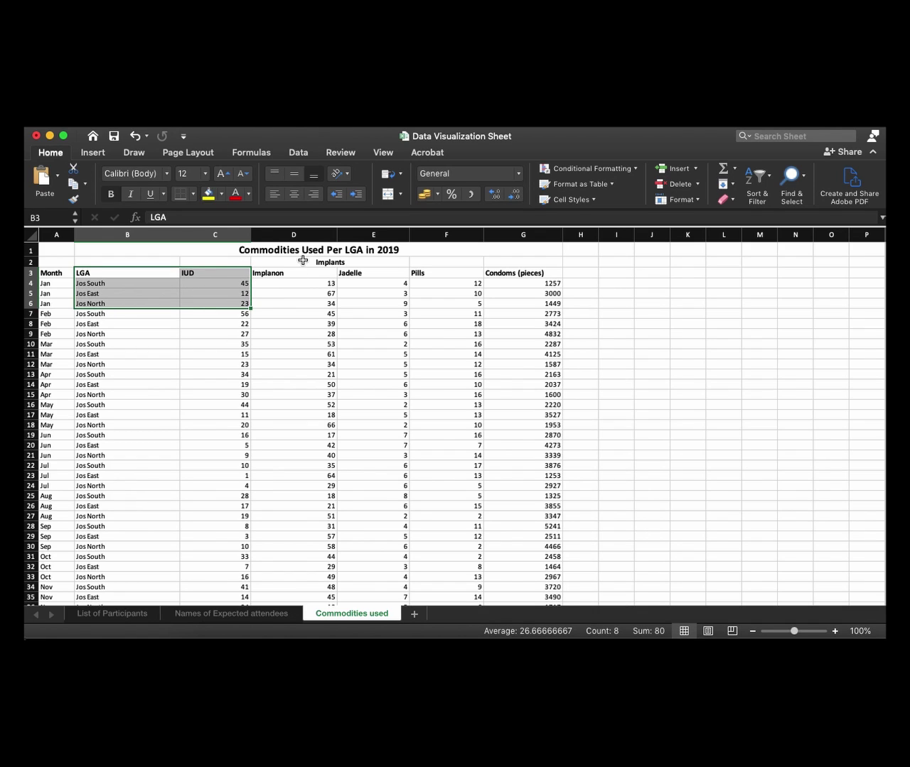
pyautogui.click(93, 153)
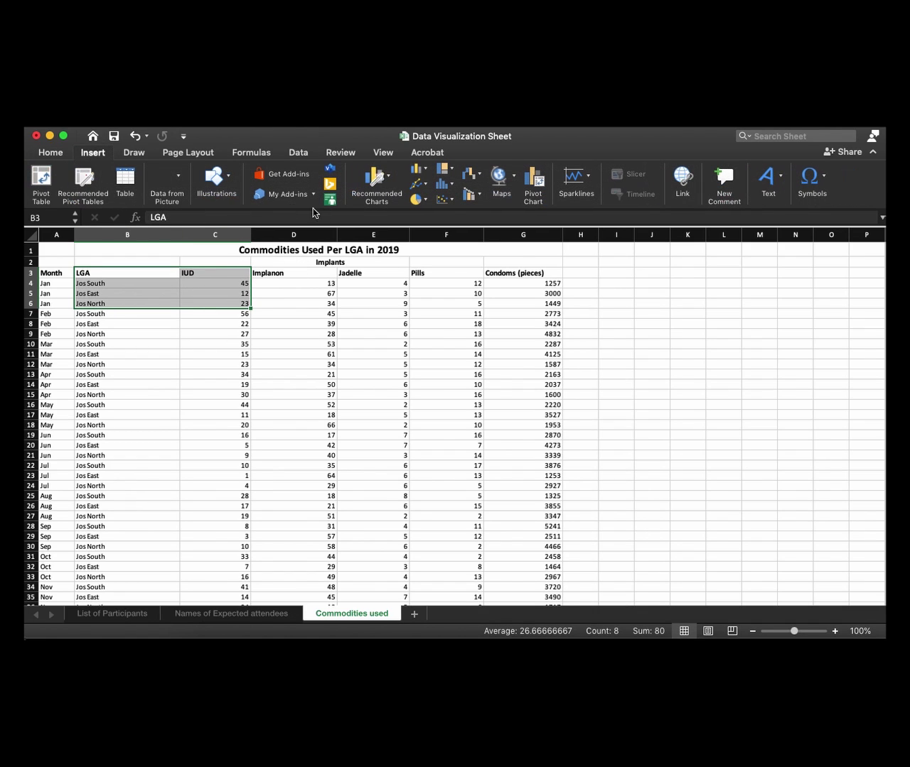
pyautogui.click(418, 202)
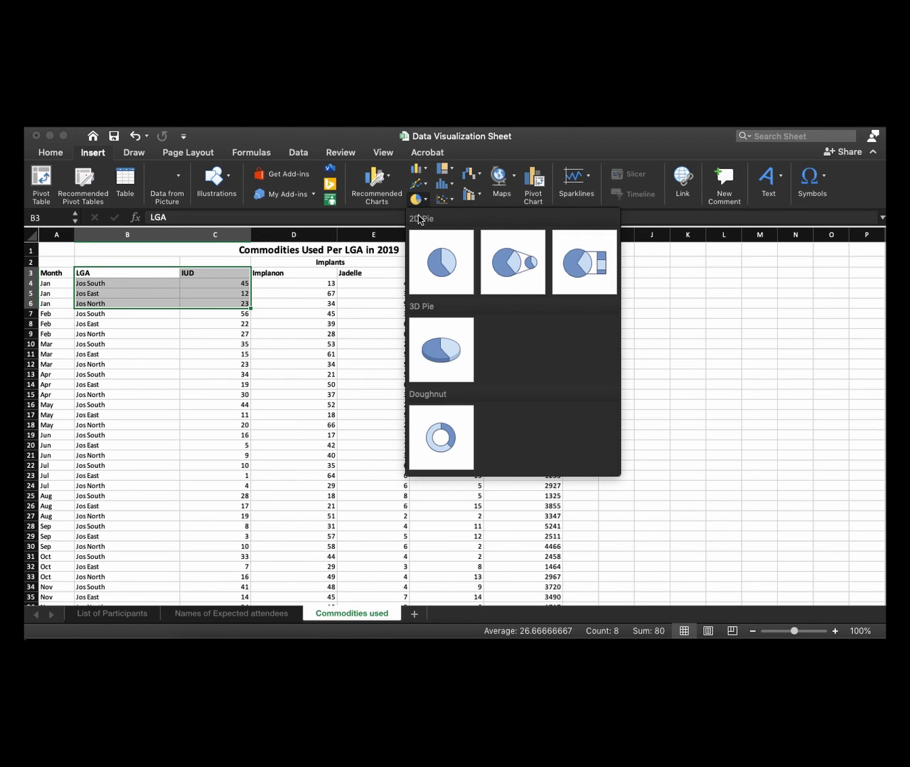
pyautogui.click(438, 272)
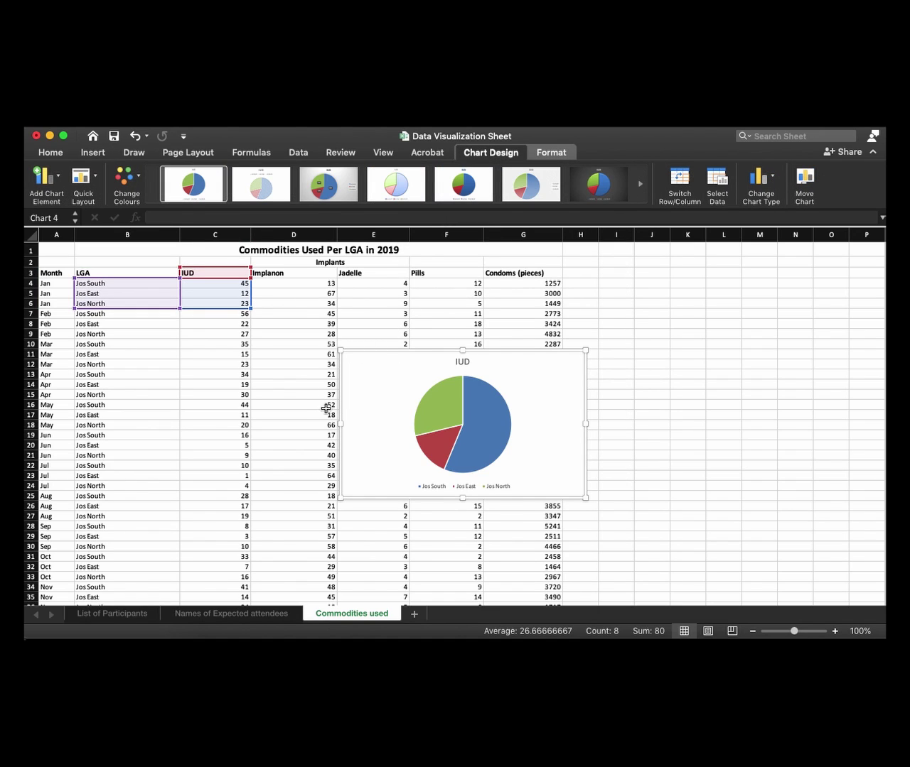
pyautogui.moveTo(441, 405)
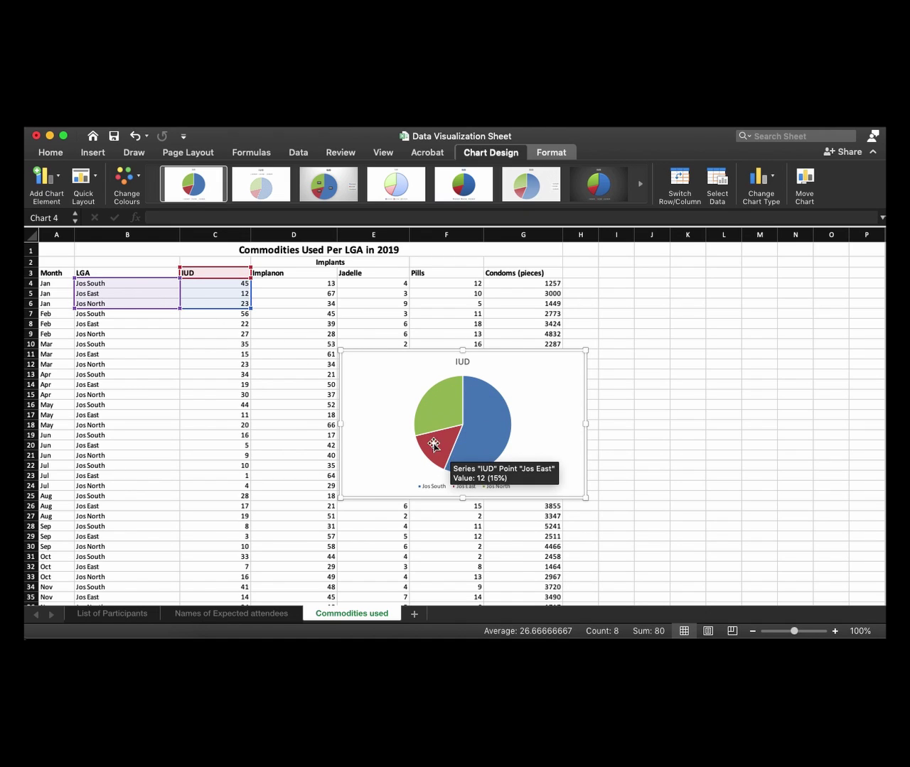
pyautogui.moveTo(434, 434)
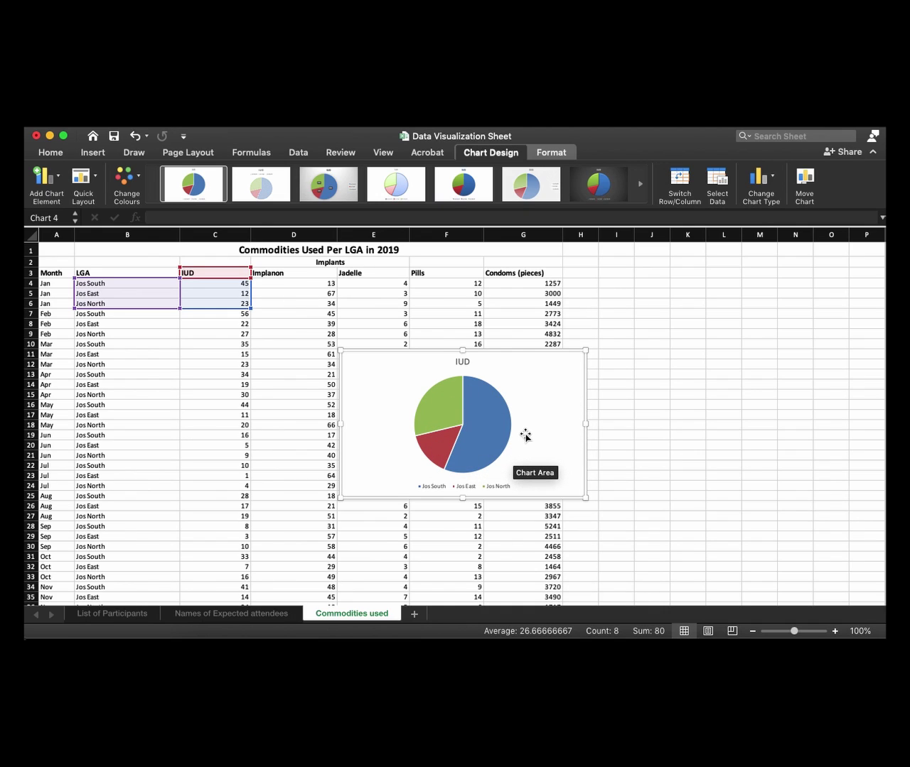
pyautogui.moveTo(489, 424)
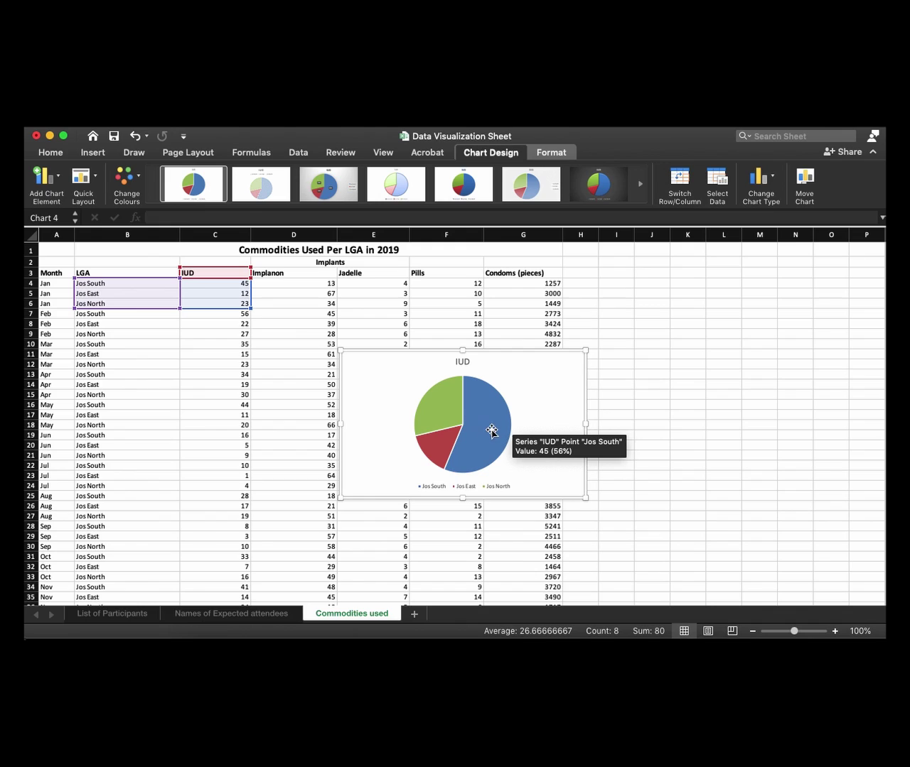
# - Change the pie chart's title to "IUDs used in January, 2019"
pyautogui.click(463, 363)
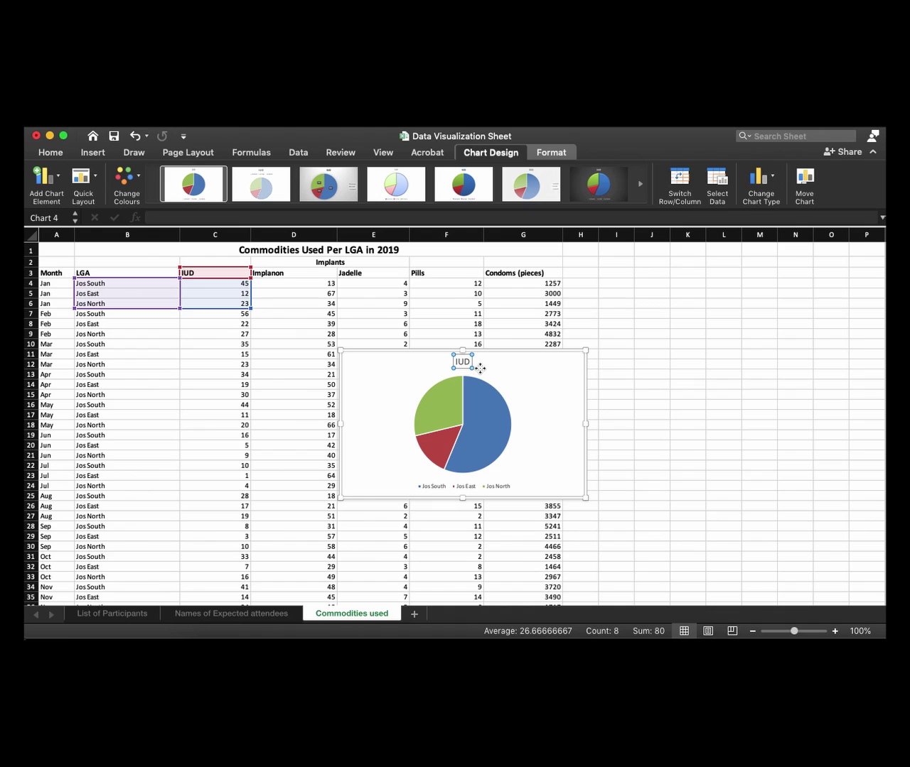
pyautogui.doubleClick(462, 362)
pyautogui.click(464, 361)
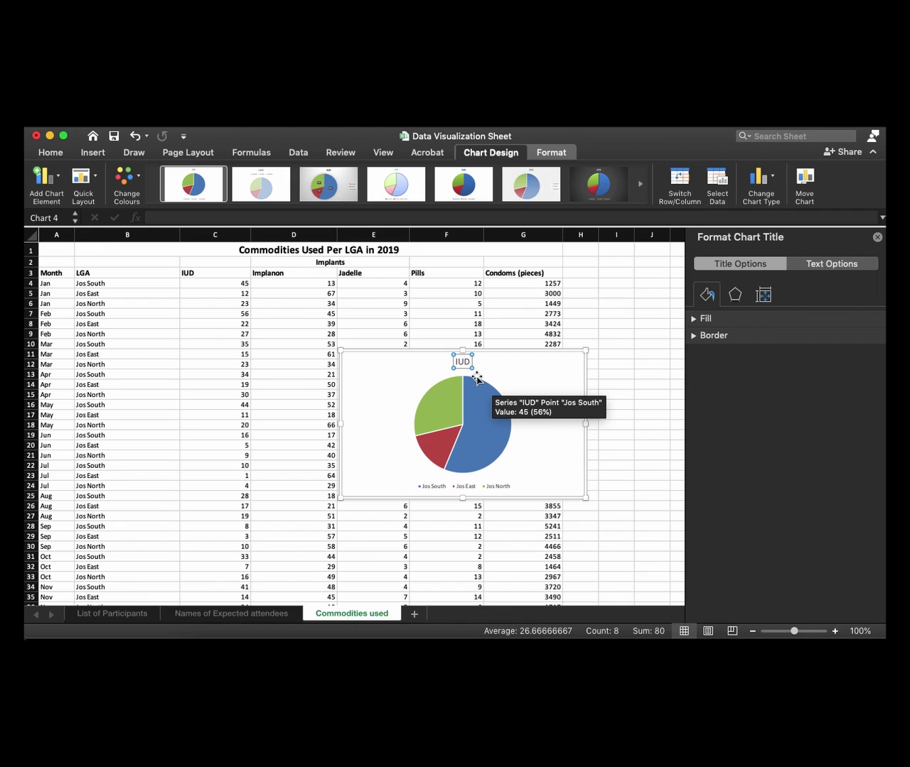
pyautogui.press('super+a')
pyautogui.press('Right')
pyautogui.write('s used in January,')
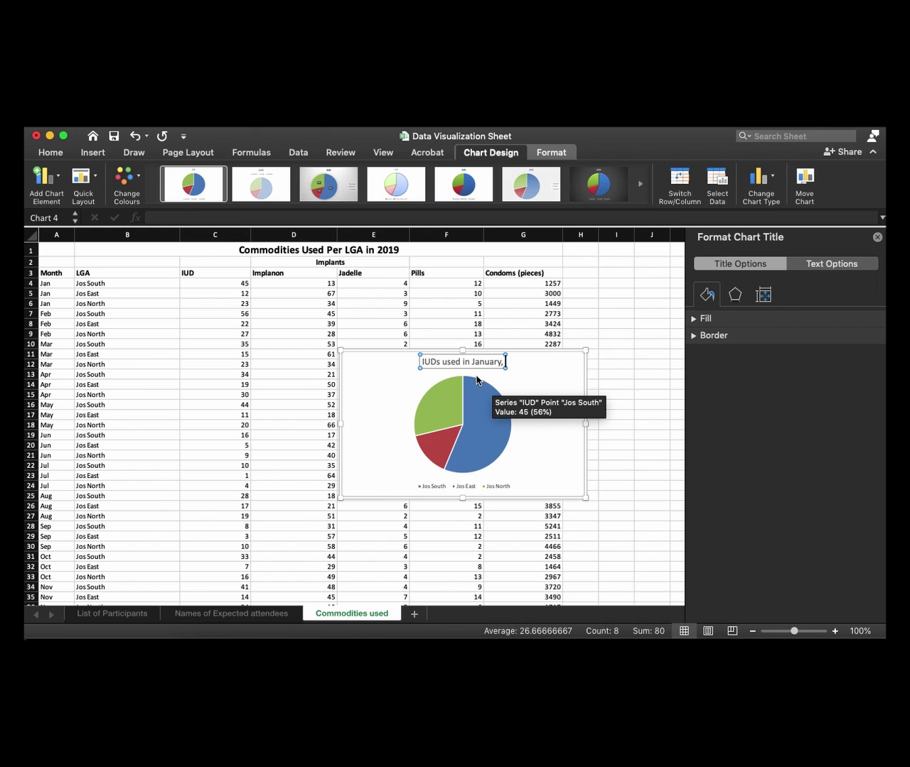
pyautogui.write(' 2019')
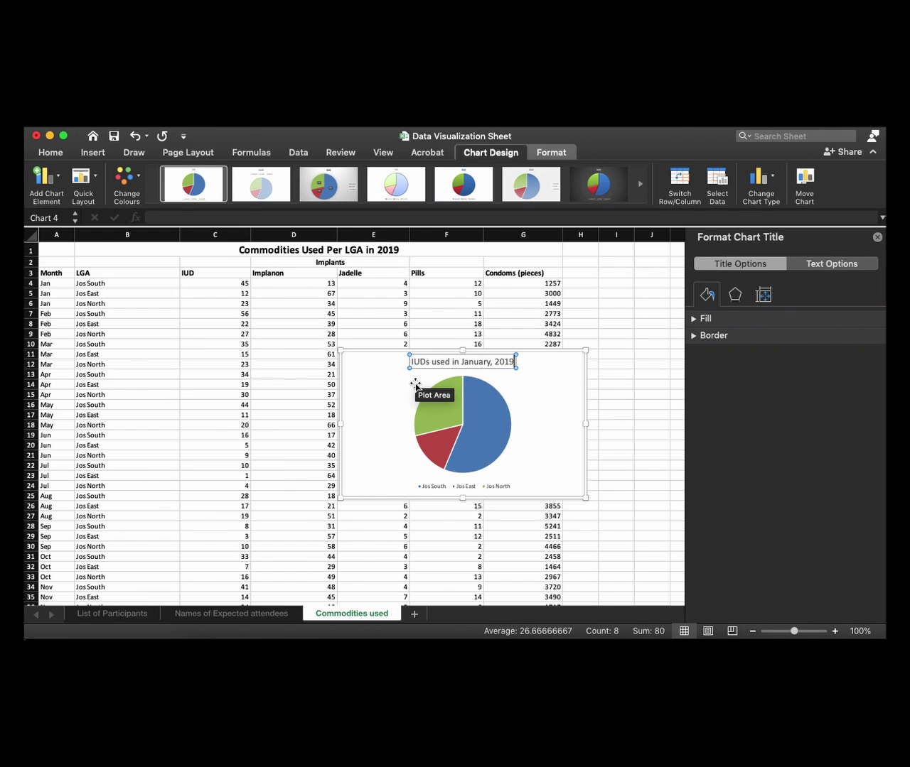
pyautogui.click(544, 395)
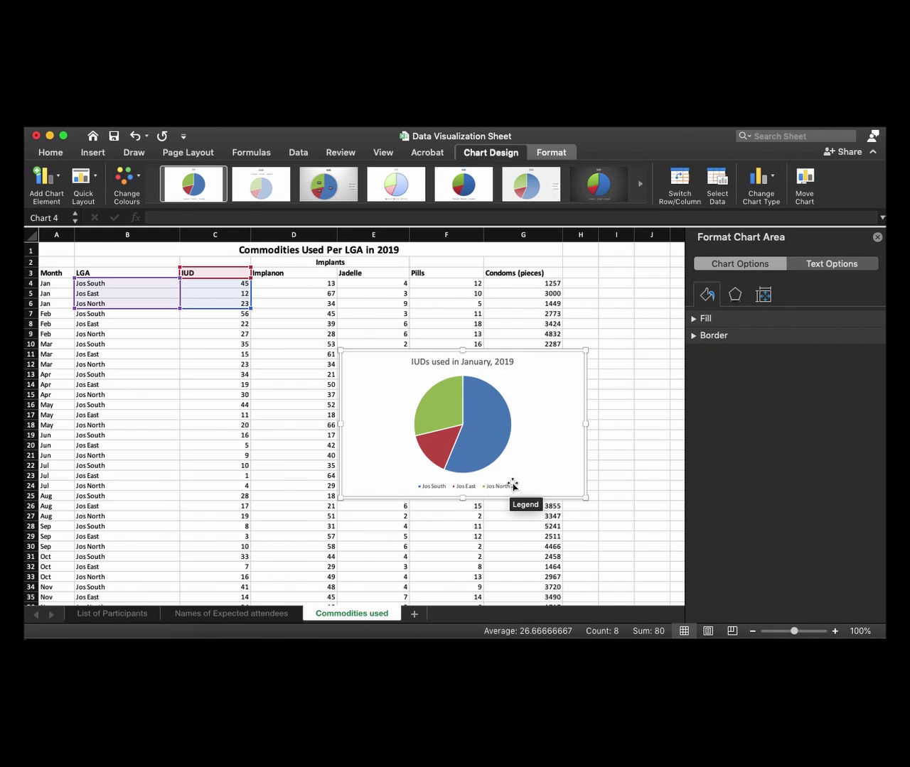
# - Pull only the Jos South slice out from the rest of the pie
pyautogui.click(482, 408)
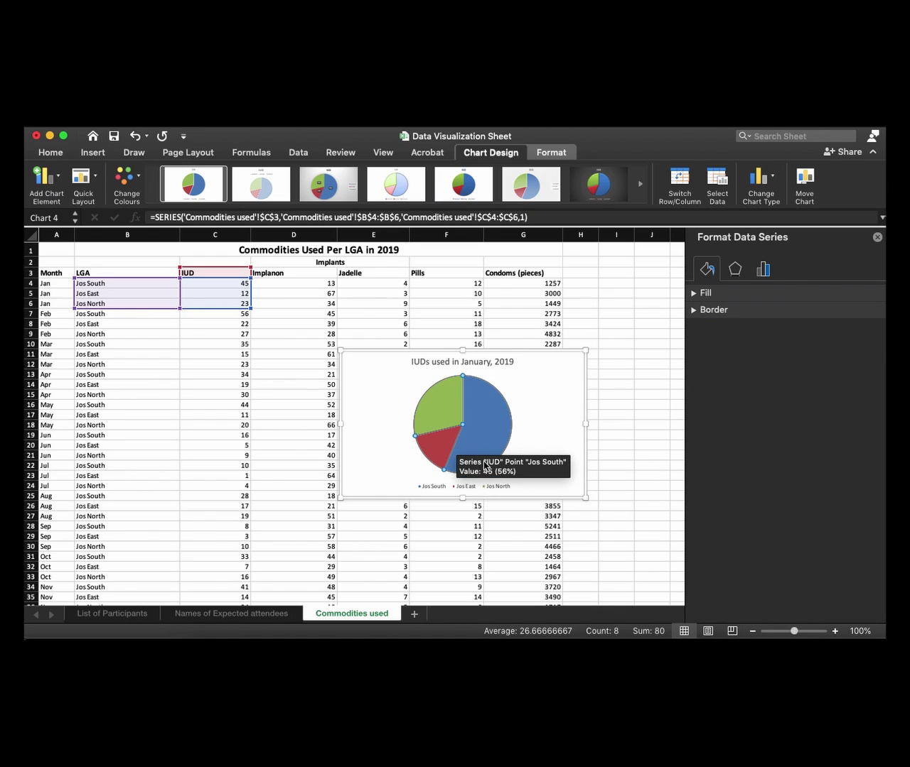
pyautogui.click(485, 424)
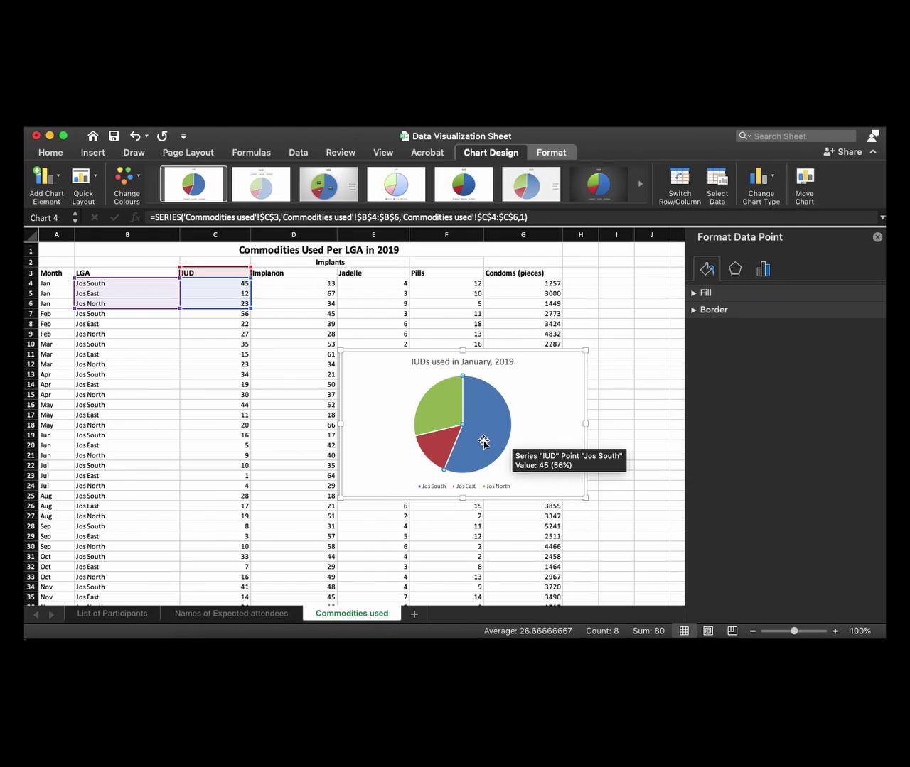
pyautogui.moveTo(481, 428); pyautogui.dragTo(498, 429)
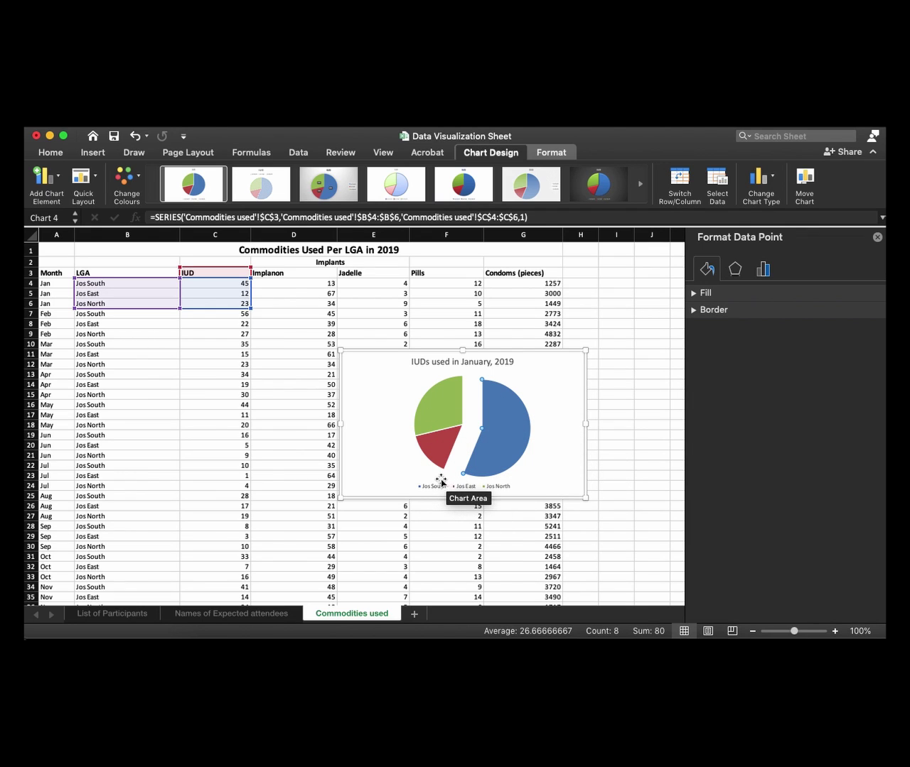
pyautogui.click(393, 458)
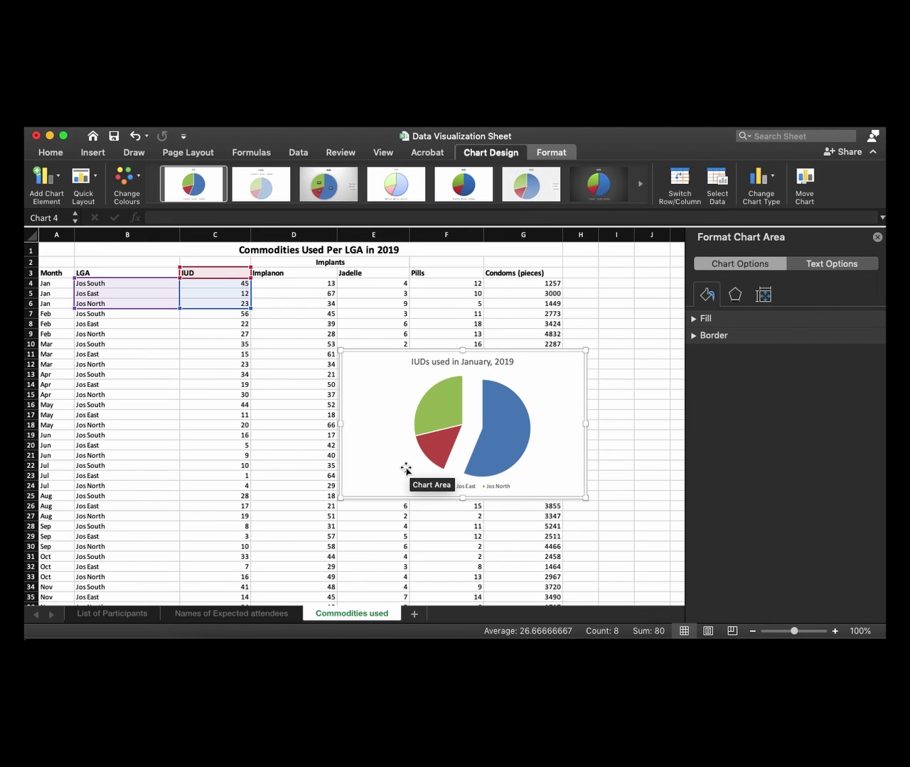
# - Add Inside End data labels to all slices of the IUD pie chart and check them enlarged
pyautogui.click(443, 421)
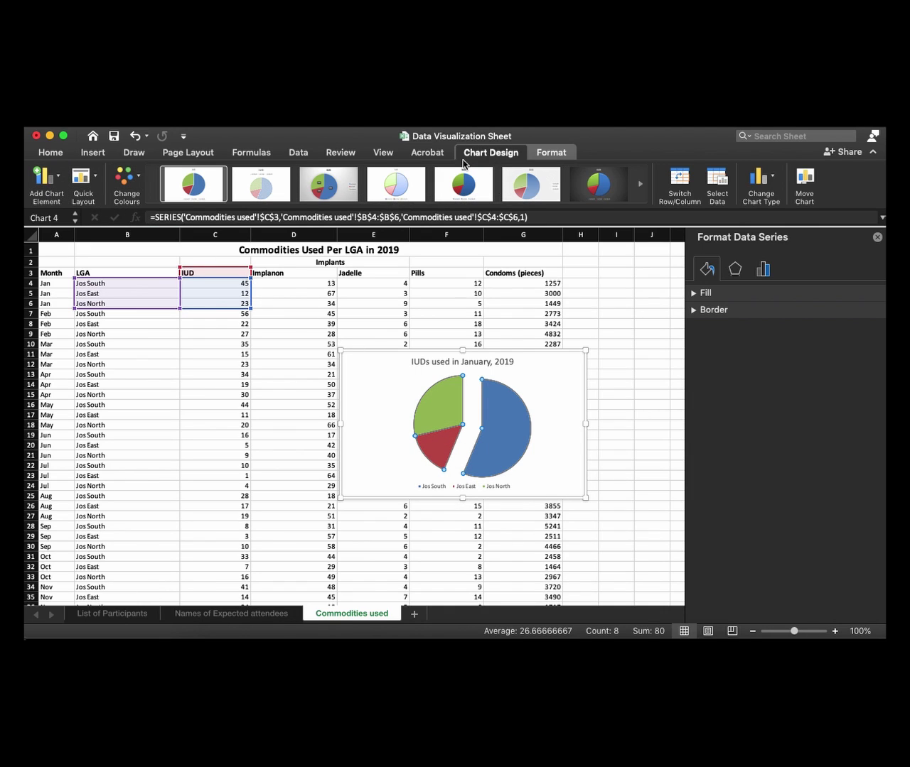
pyautogui.click(51, 178)
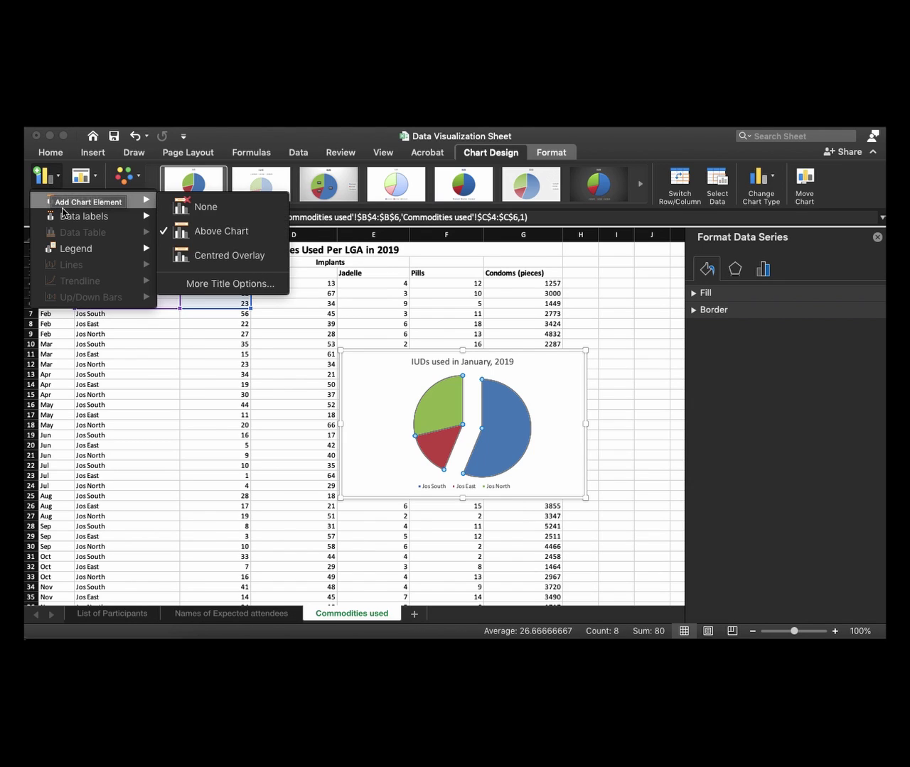
pyautogui.moveTo(66, 216)
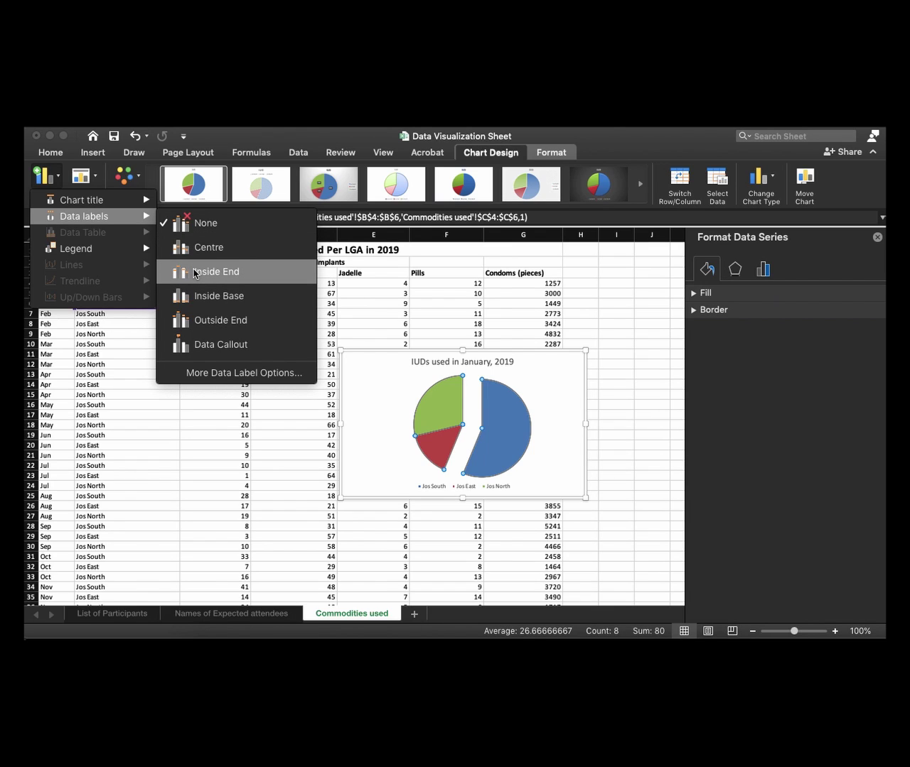
pyautogui.click(197, 274)
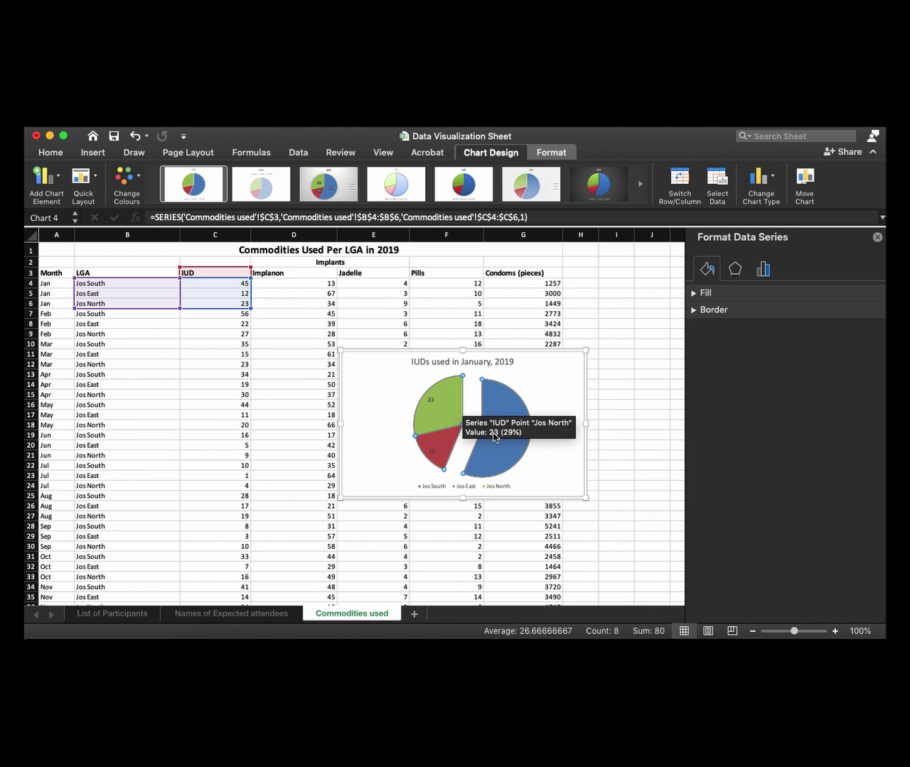
pyautogui.scroll(3, 540, 437)
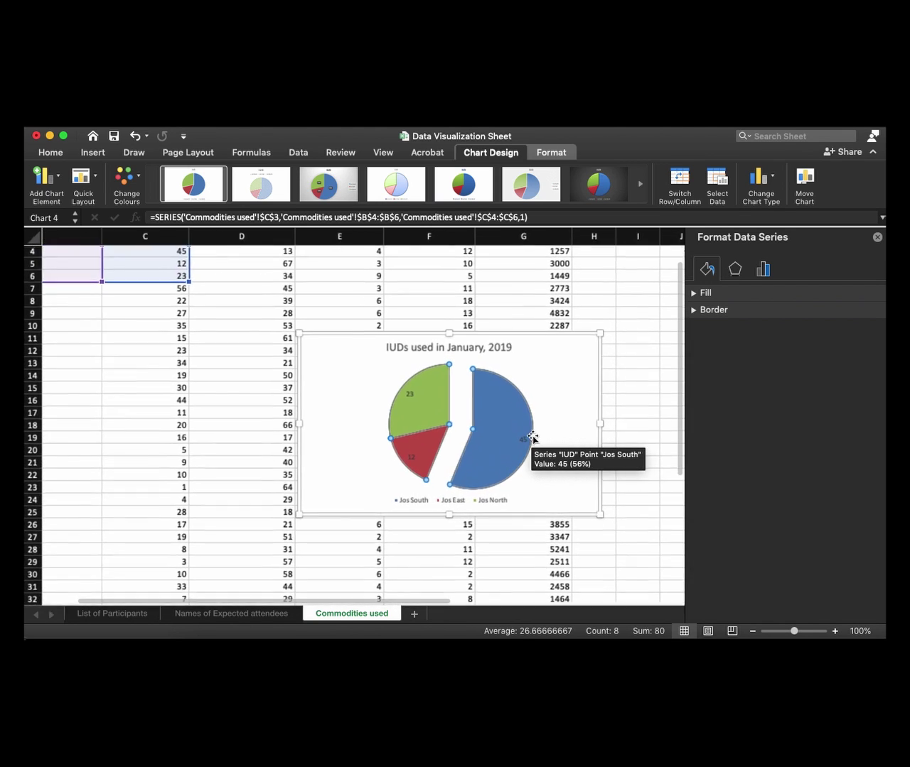
pyautogui.scroll(3, 528, 438)
pyautogui.scroll(3, 587, 436)
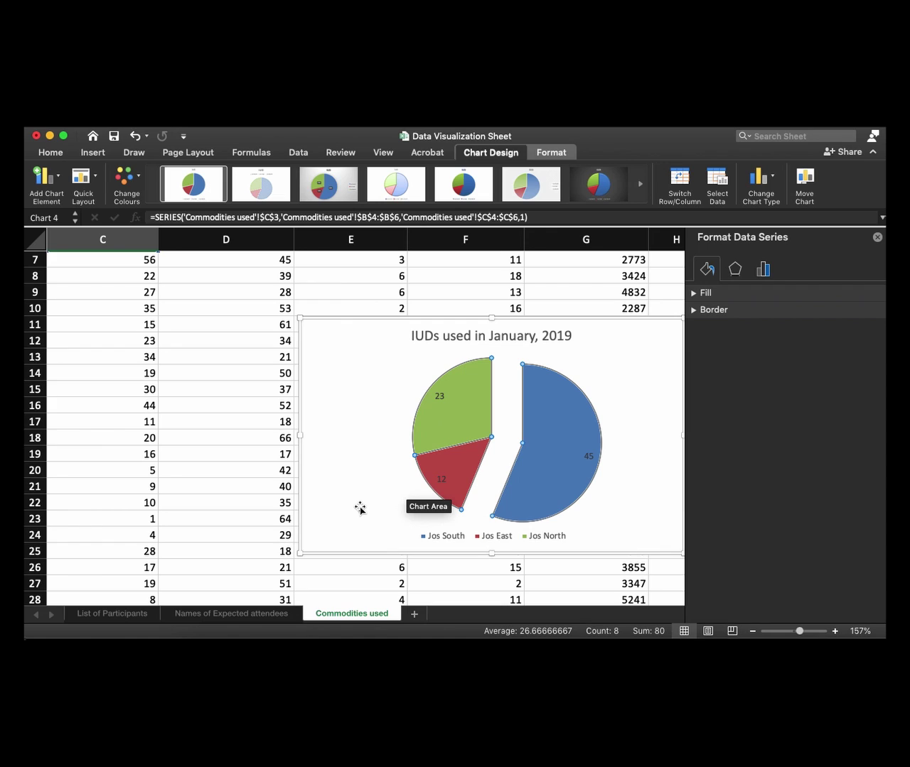
pyautogui.click(364, 480)
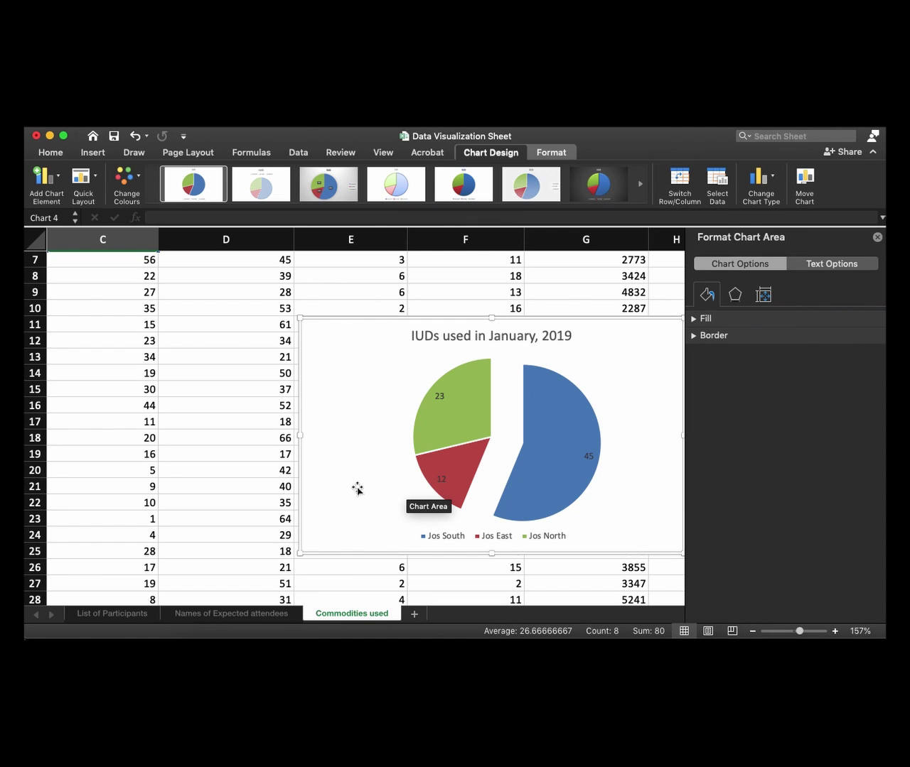
pyautogui.click(455, 417)
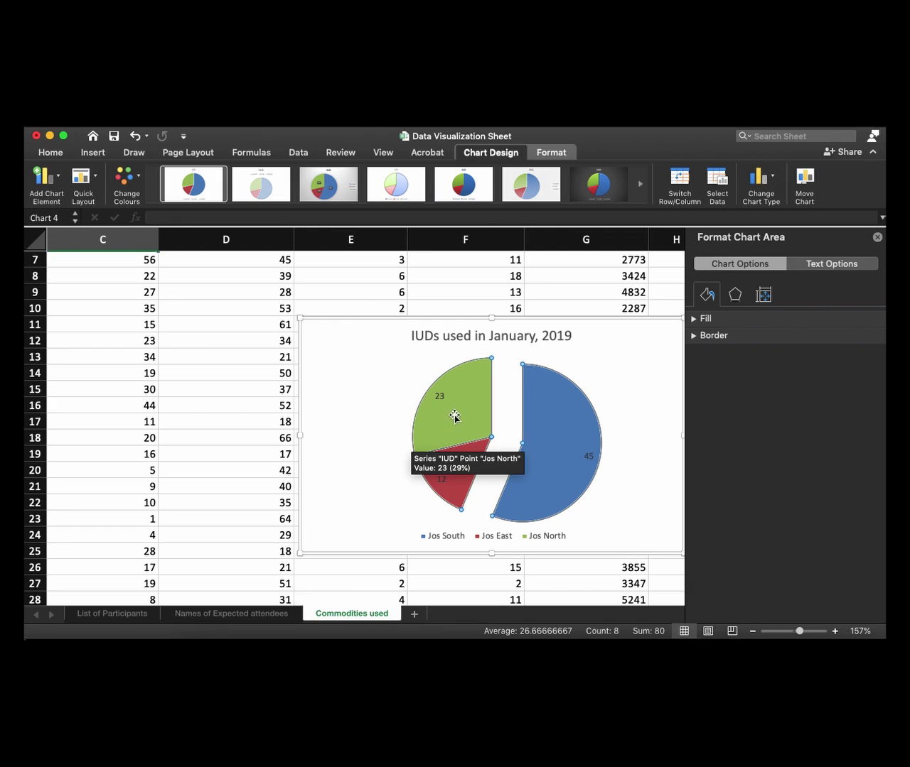
pyautogui.click(355, 441)
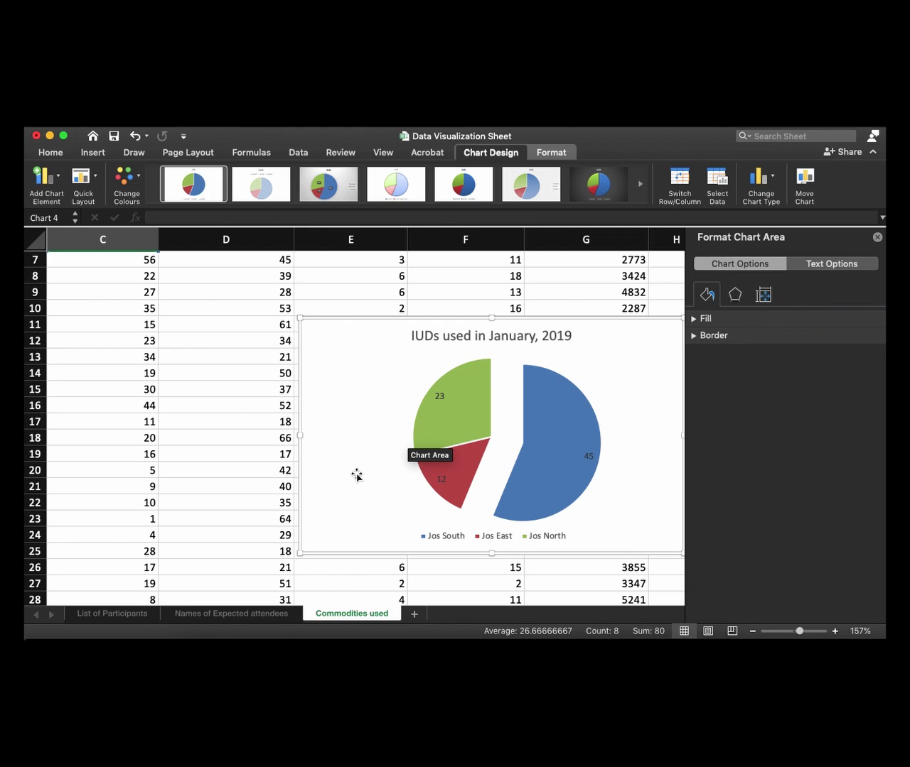
# - Apply the third chart style, with a grey gradient background and dark label boxes, to the IUD pie chart
pyautogui.hscroll(3, 356, 472)
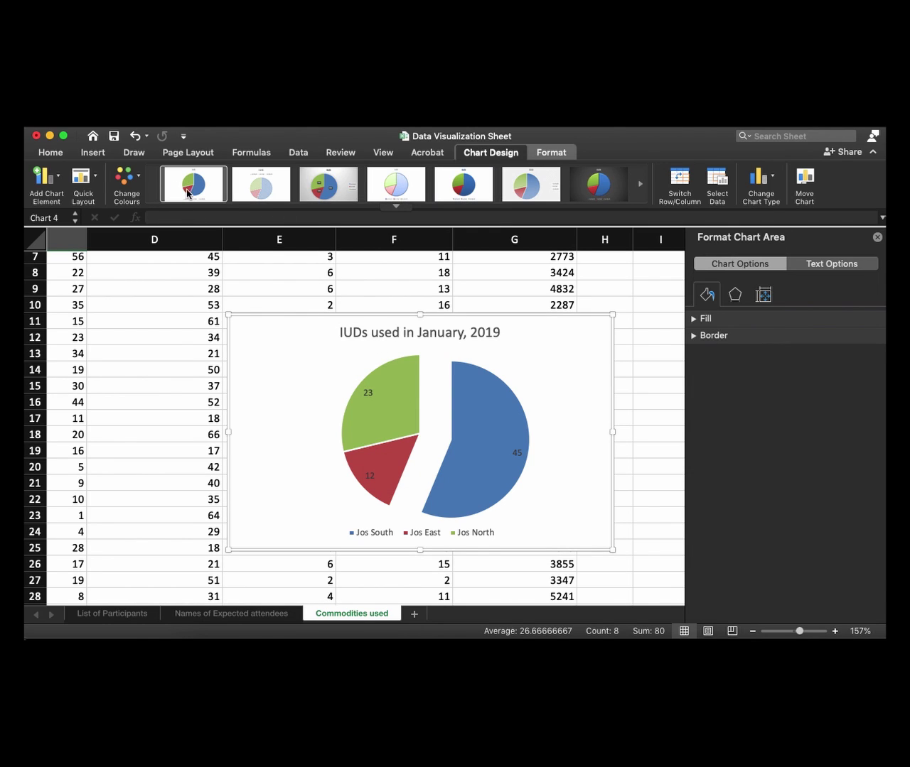
pyautogui.click(400, 210)
pyautogui.click(400, 210)
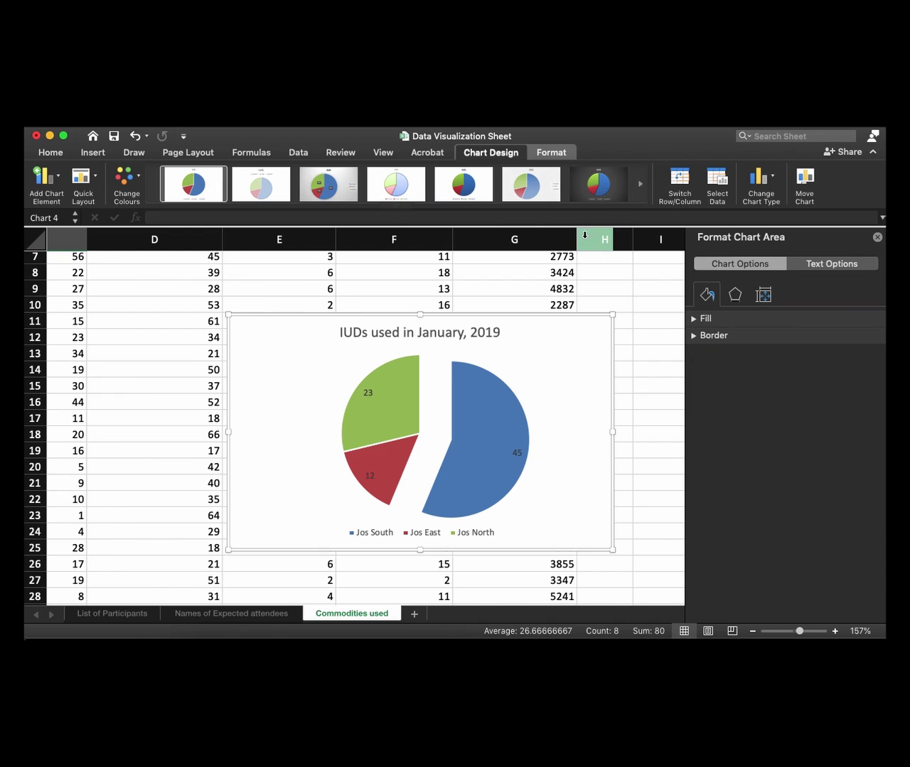
pyautogui.click(396, 210)
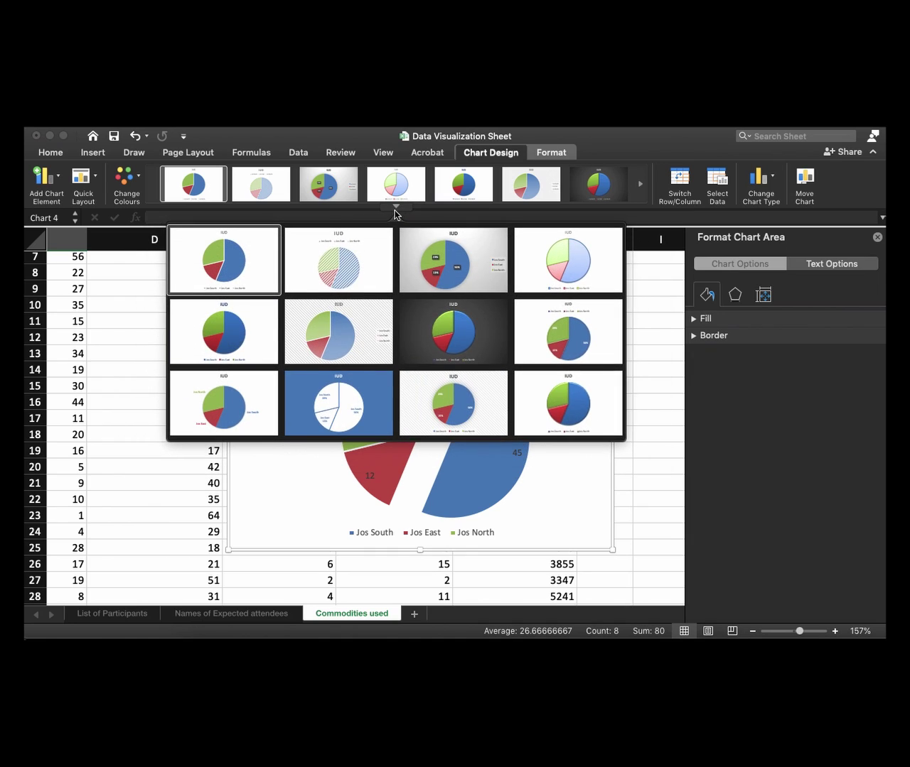
pyautogui.click(395, 209)
pyautogui.click(334, 190)
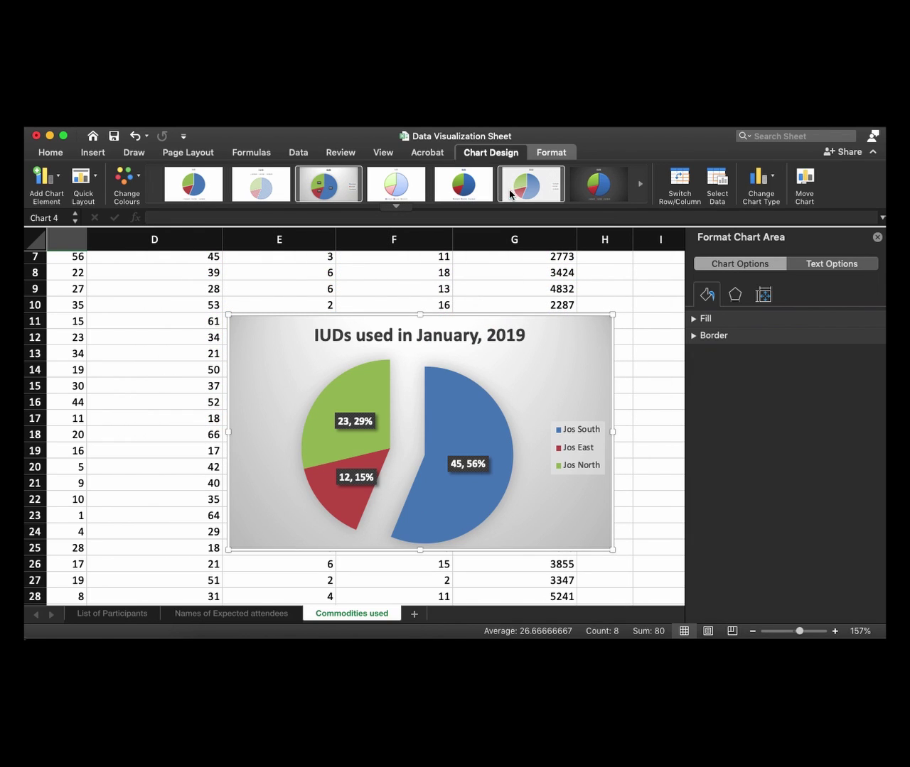
# - Try the fifth, sixth and seventh chart styles on the IUD pie chart and return to the third style
pyautogui.click(463, 187)
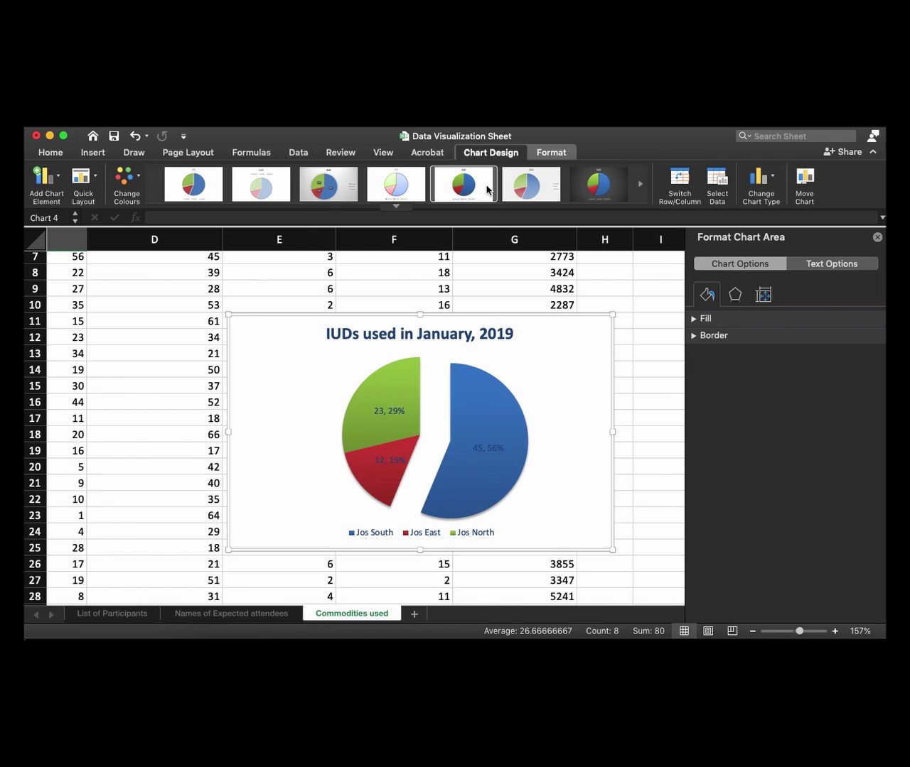
pyautogui.click(523, 191)
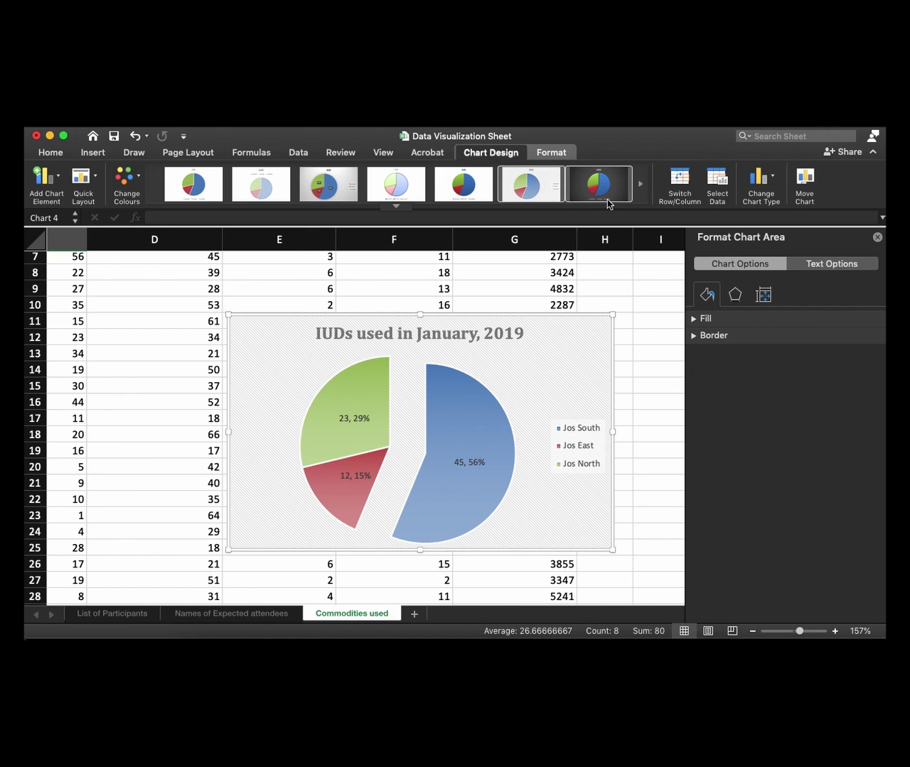
pyautogui.click(604, 192)
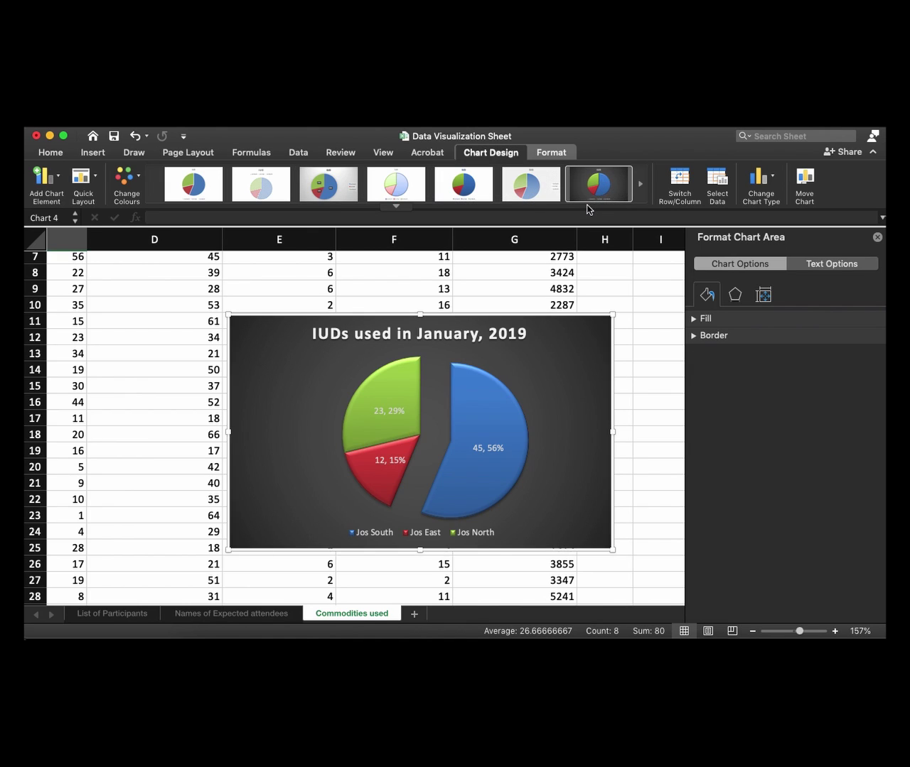
pyautogui.click(329, 190)
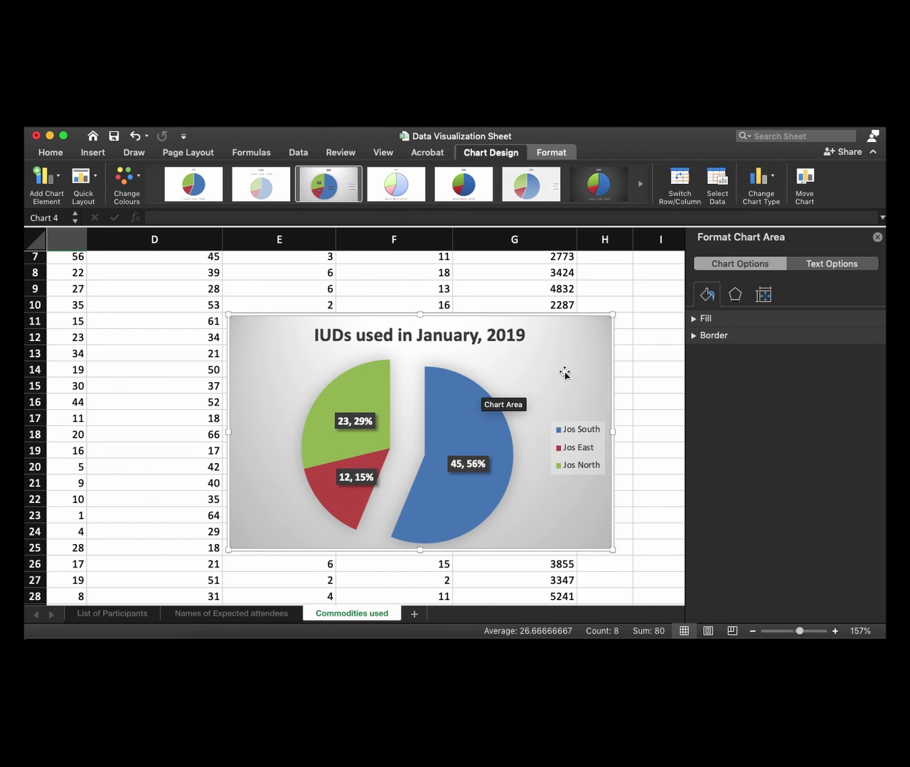
# - Close the chart formatting pane and move the IUD pie chart beside the data table, starting in column H
pyautogui.click(877, 237)
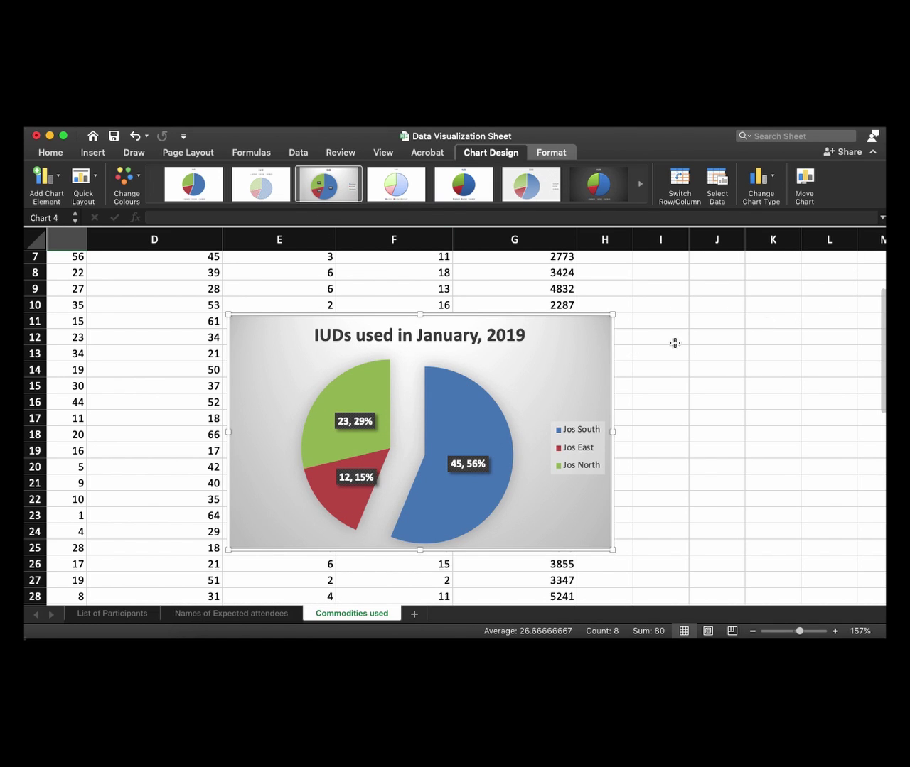
pyautogui.scroll(-5, 532, 365)
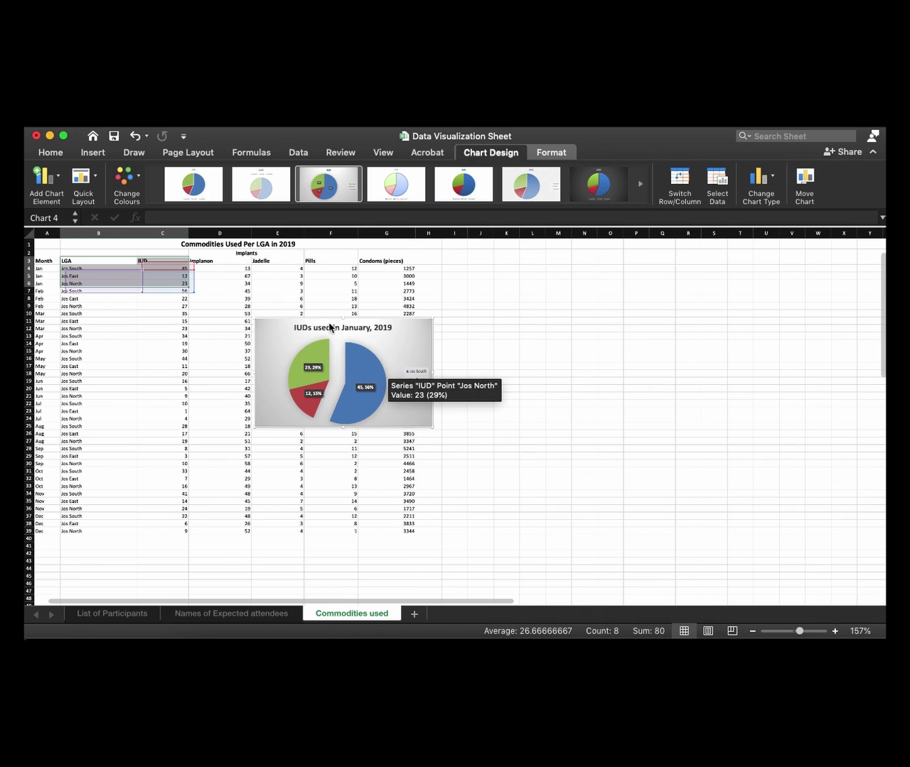
pyautogui.moveTo(384, 345); pyautogui.dragTo(570, 304)
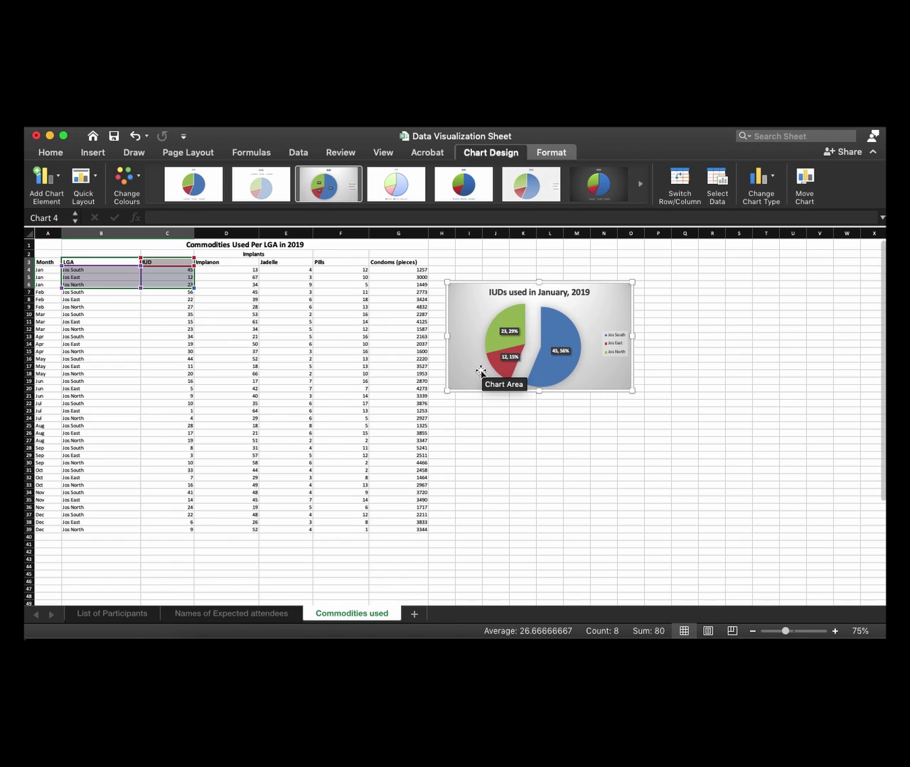
# - Copy the IUD pie chart and paste the duplicate at cell P7
pyautogui.rightClick(466, 313)
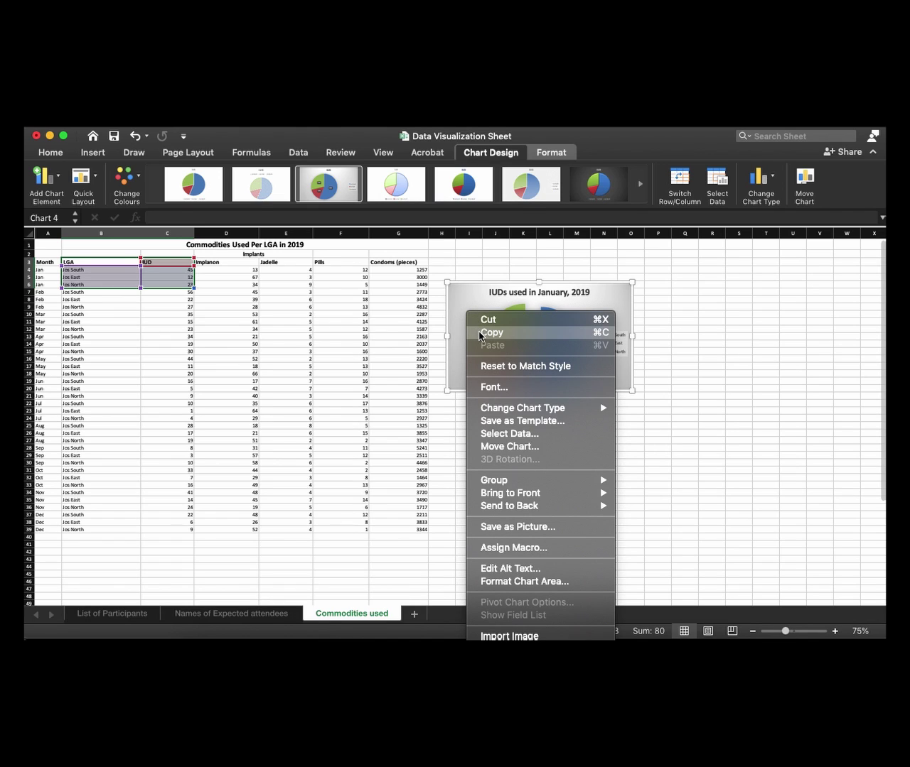
pyautogui.click(501, 333)
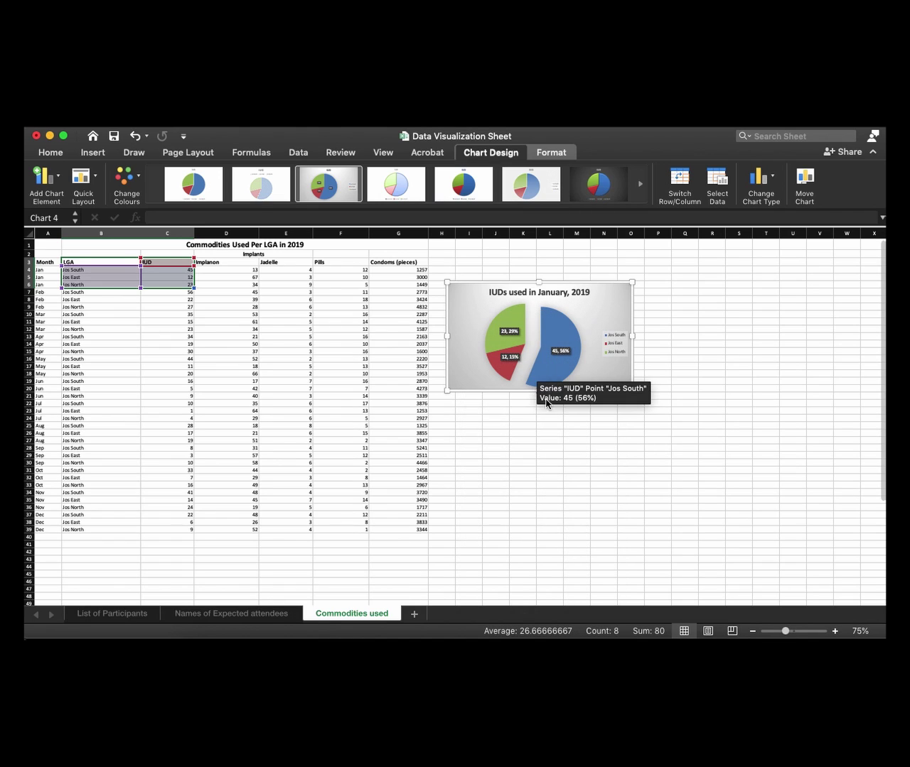
pyautogui.click(658, 290)
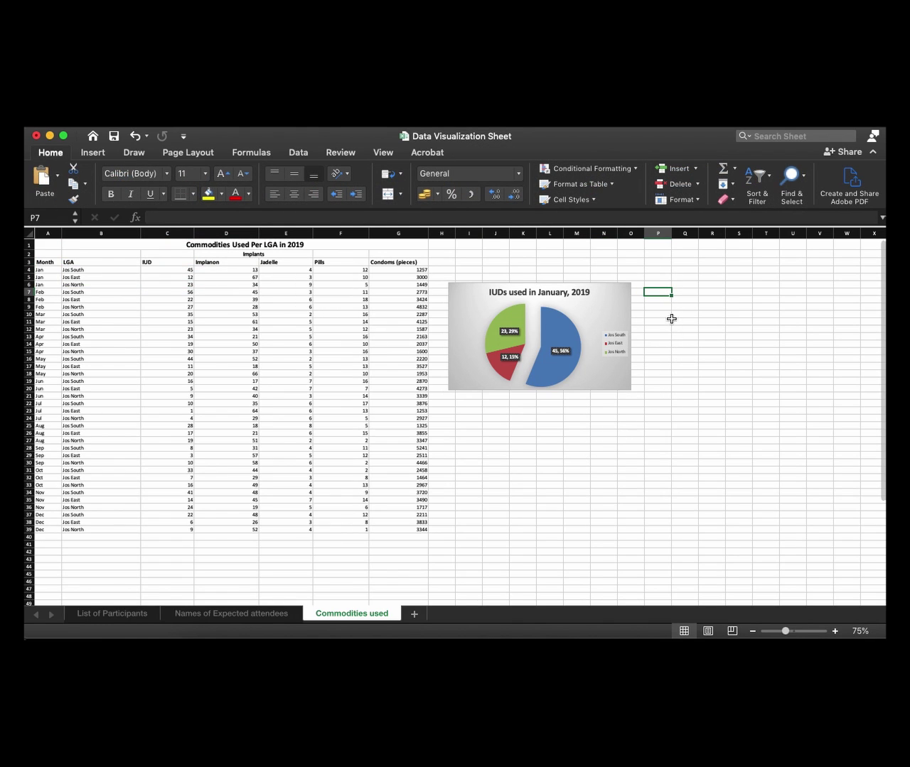
pyautogui.rightClick(663, 291)
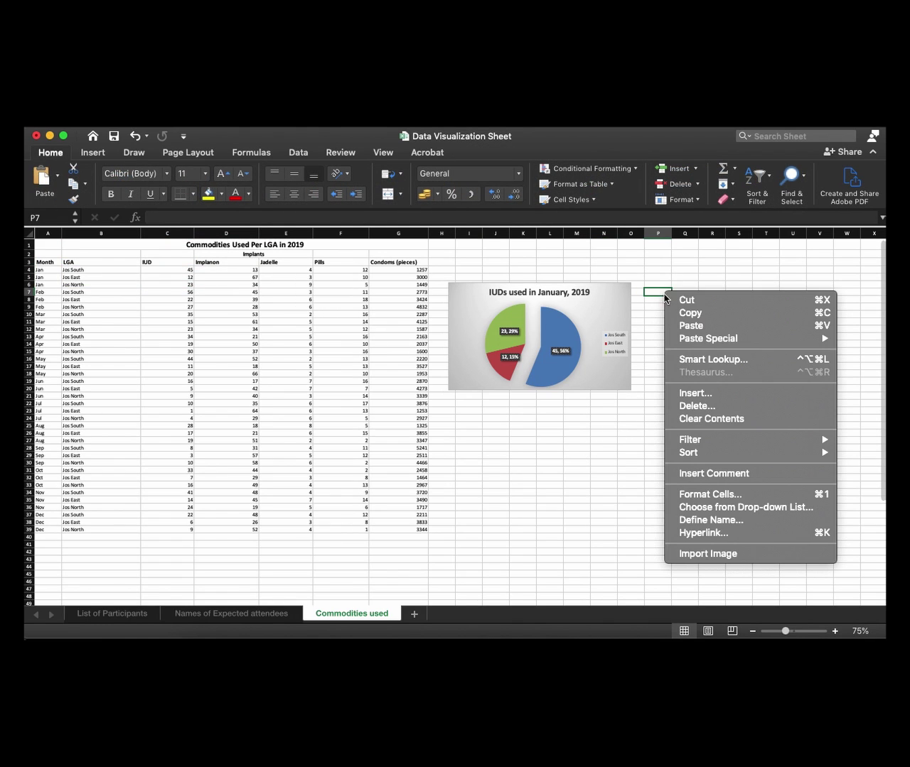
pyautogui.click(691, 325)
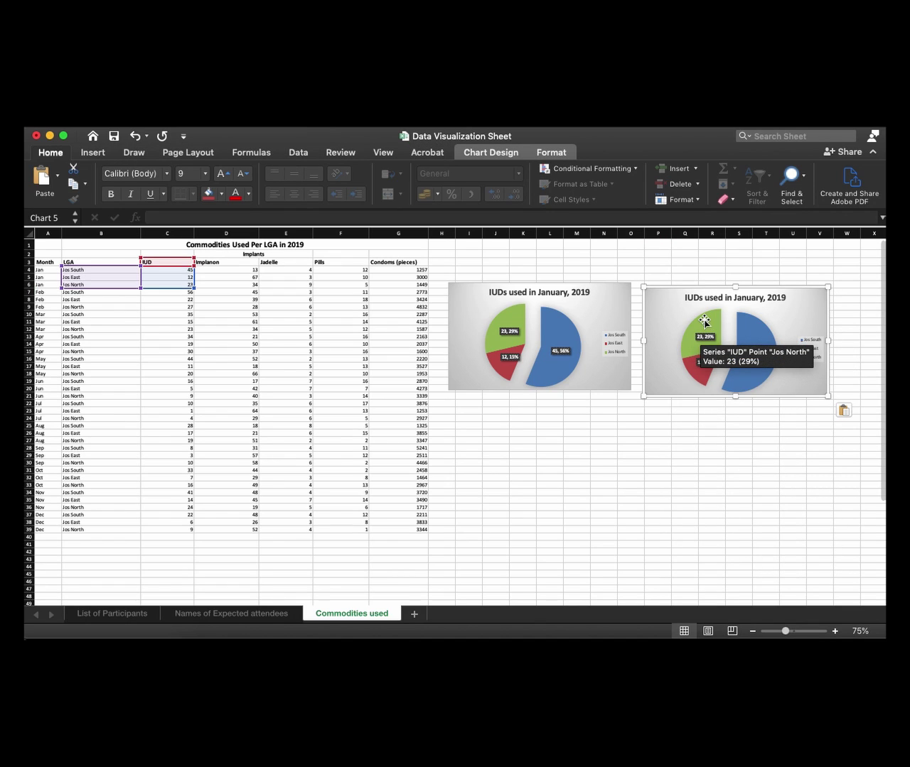
# - Change the duplicate pie chart's data source to the January LGA and Implanon ranges, B3:B6 and D3:D6
pyautogui.hscroll(1, 676, 360)
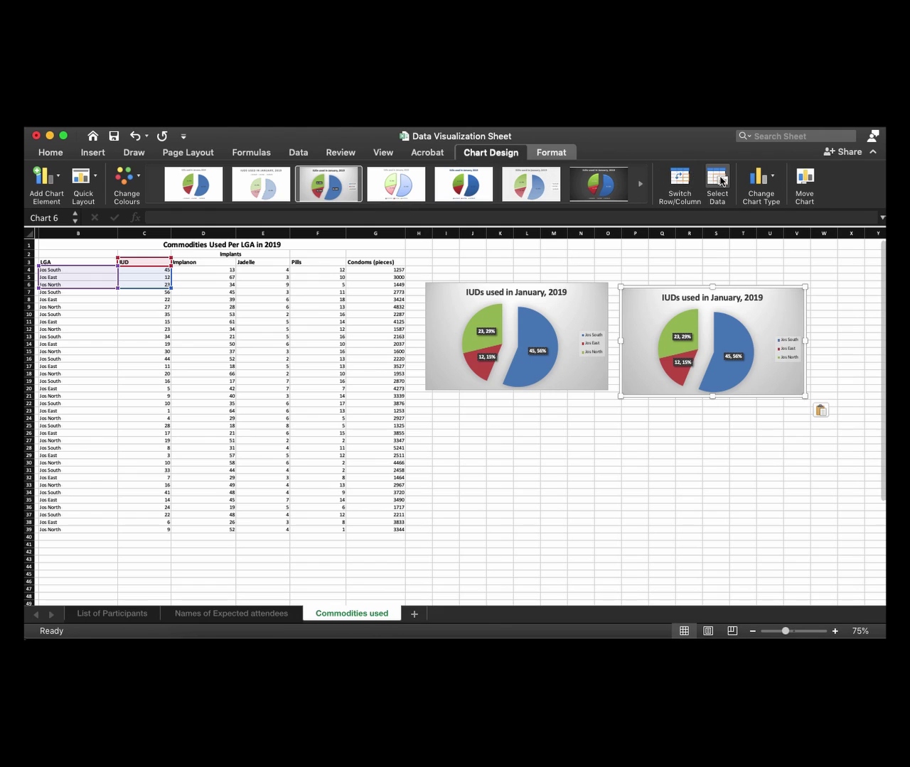
pyautogui.click(717, 181)
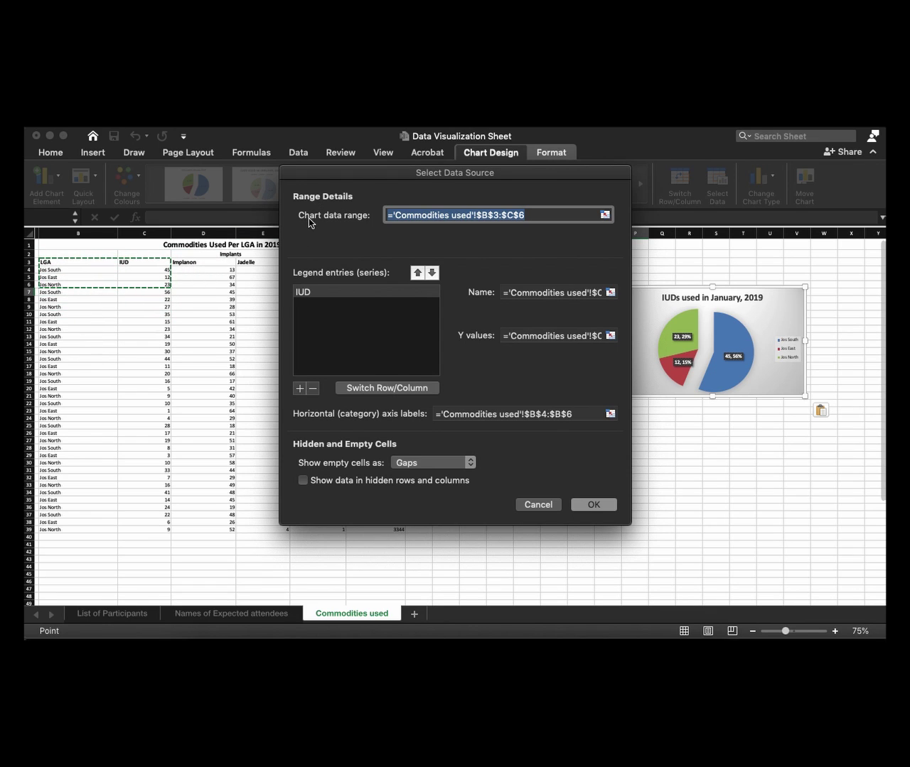
pyautogui.click(542, 218)
pyautogui.moveTo(531, 216); pyautogui.dragTo(369, 216)
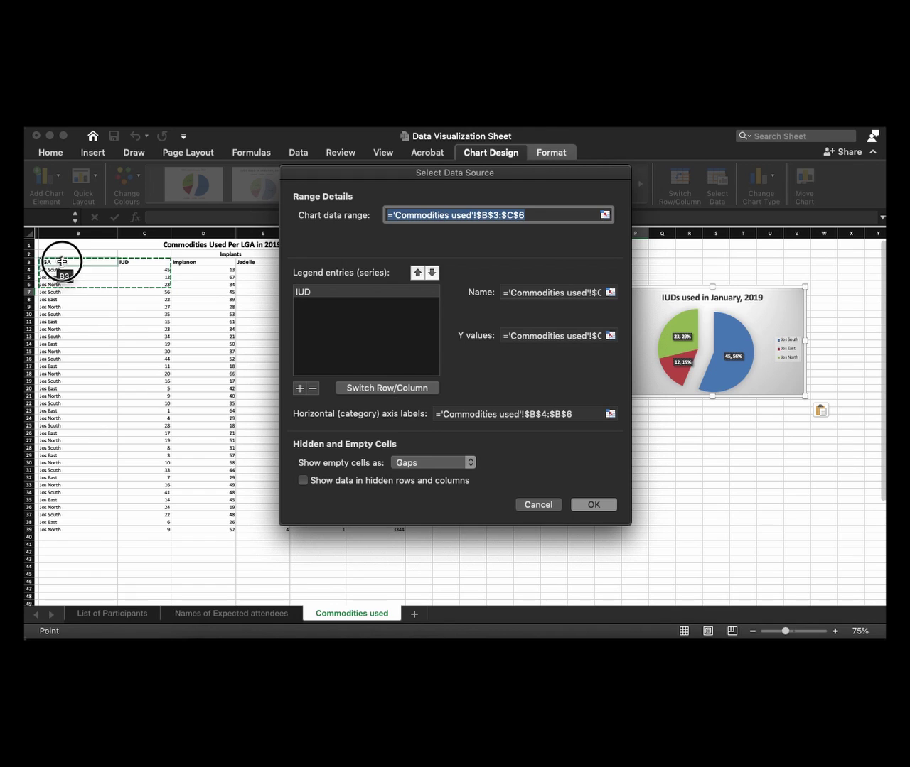
pyautogui.moveTo(61, 262); pyautogui.dragTo(64, 284)
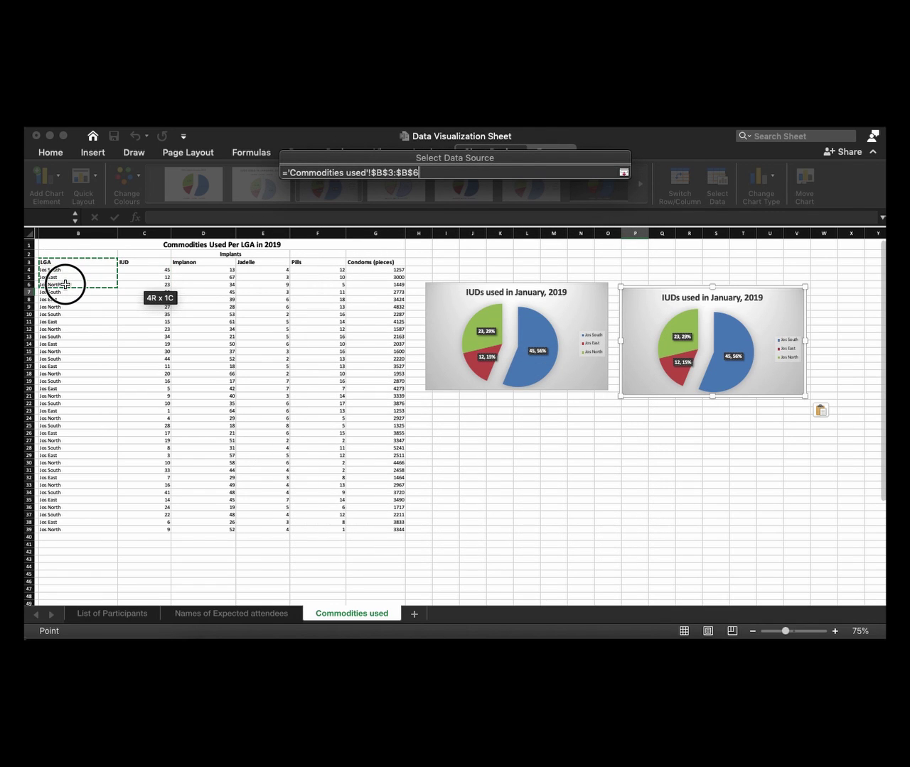
pyautogui.moveTo(65, 284); pyautogui.dragTo(65, 285)
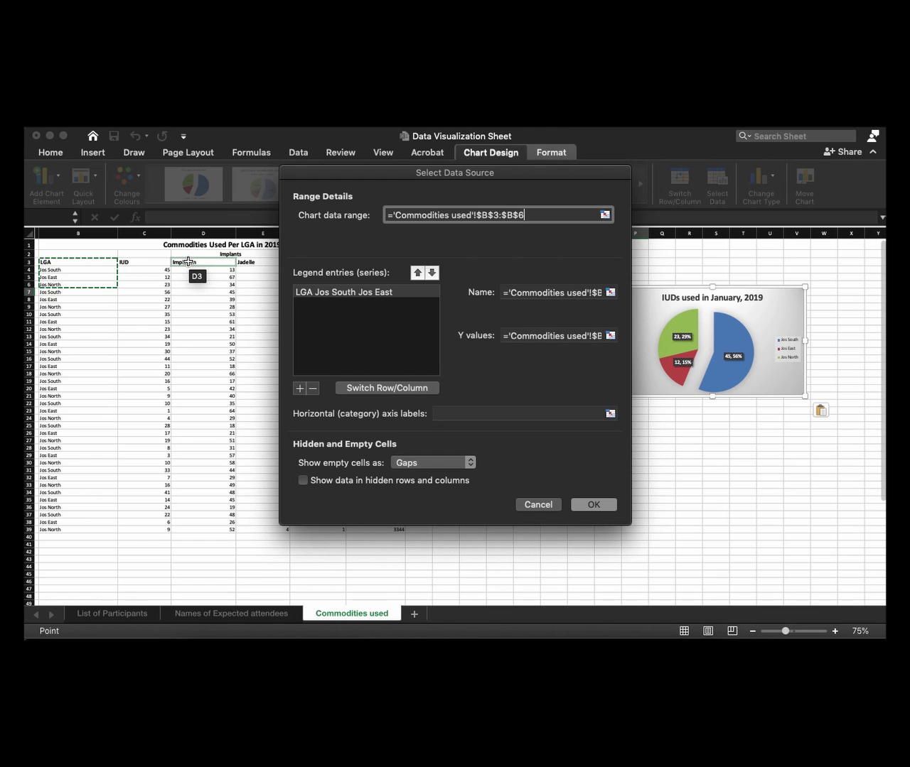
pyautogui.moveTo(187, 261); pyautogui.dragTo(187, 275)
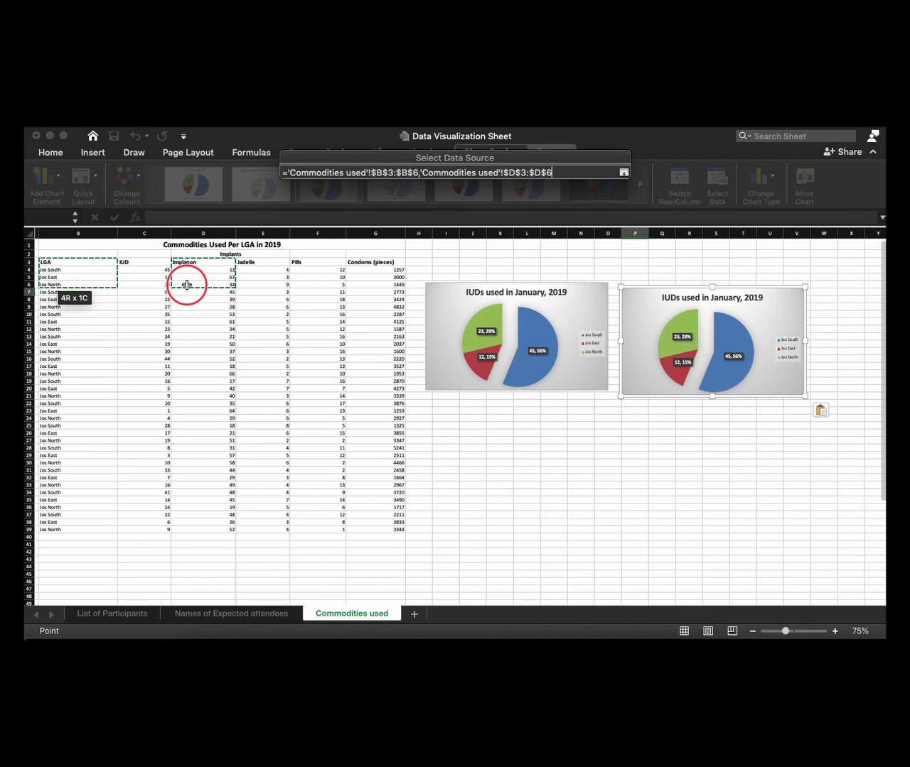
pyautogui.moveTo(187, 285); pyautogui.dragTo(186, 284)
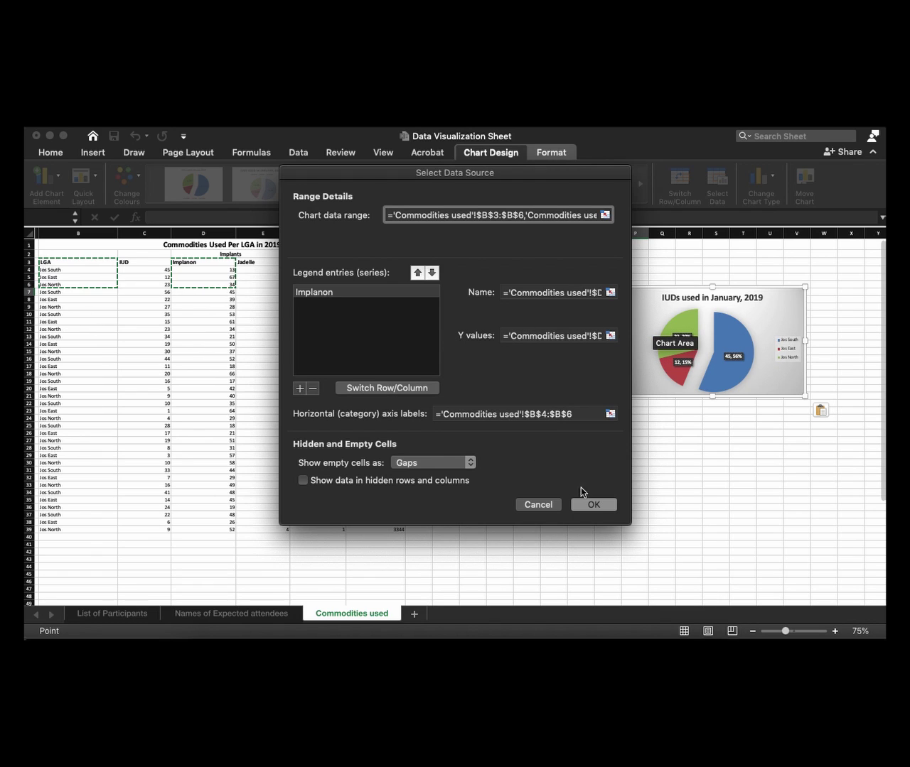
pyautogui.click(594, 505)
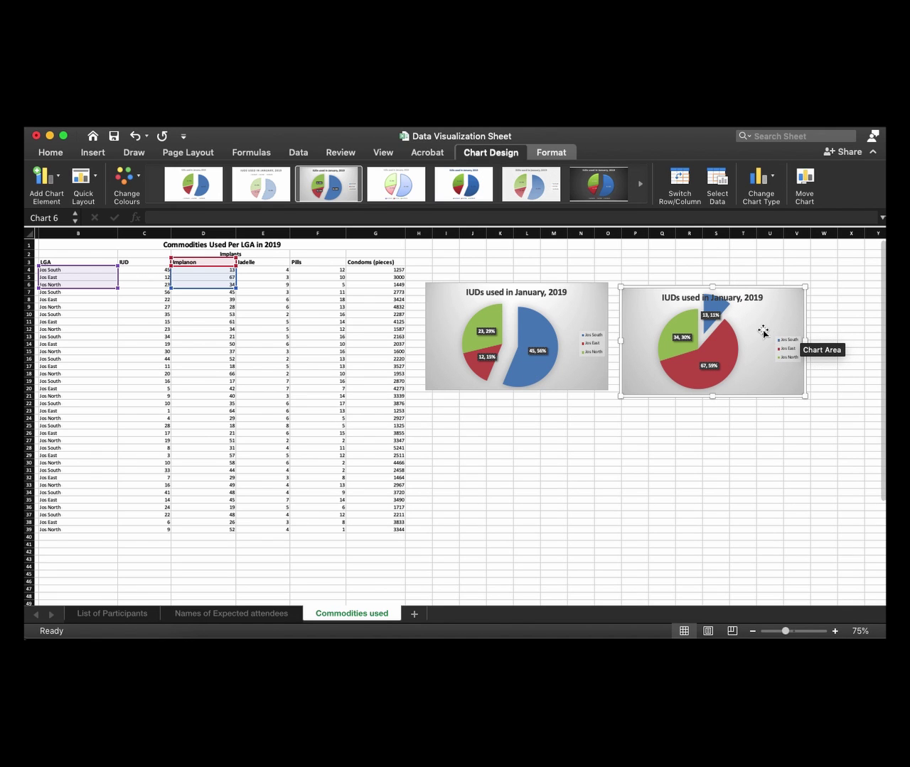
# - Make the duplicate pie chart taller by extending its upper edge to row 3
pyautogui.scroll(5, 763, 333)
pyautogui.hscroll(3, 747, 325)
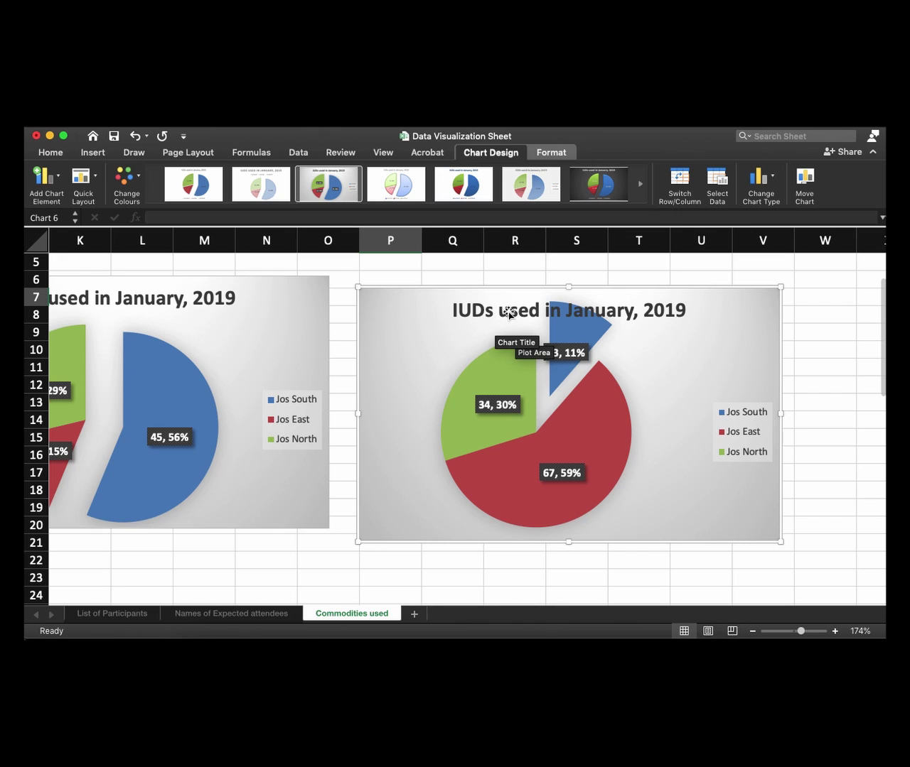
pyautogui.moveTo(568, 287)
pyautogui.mouseDown()
pyautogui.moveTo(568, 260)
pyautogui.moveTo(564, 309)
pyautogui.mouseUp()
# - Change the duplicate pie chart's title to "Implanons used in January, 2019"
pyautogui.click(560, 324)
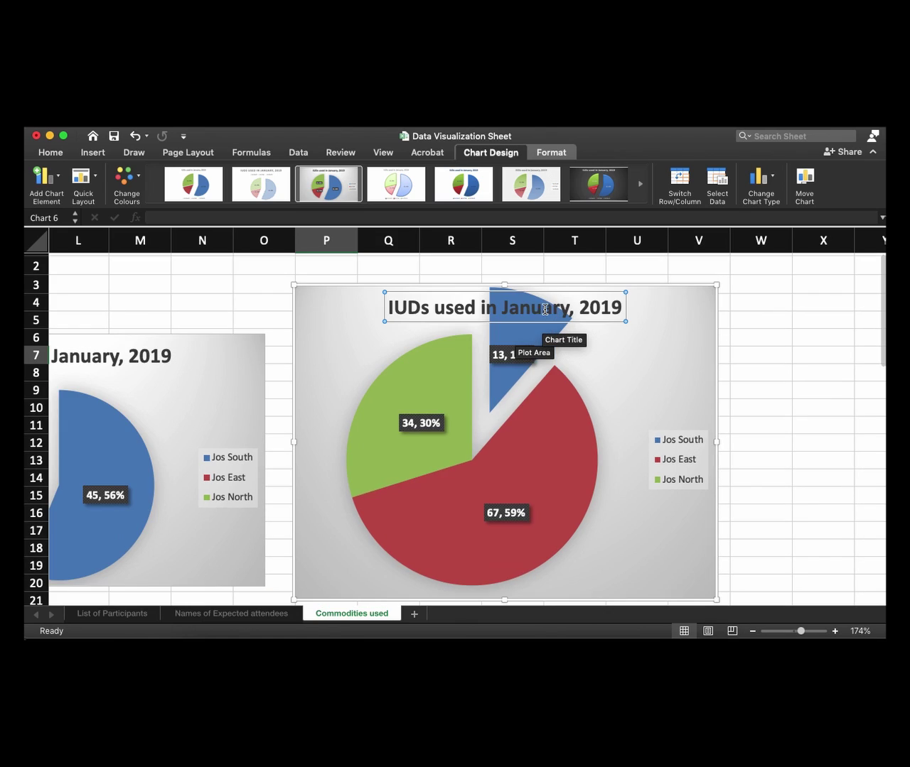
pyautogui.click(543, 308)
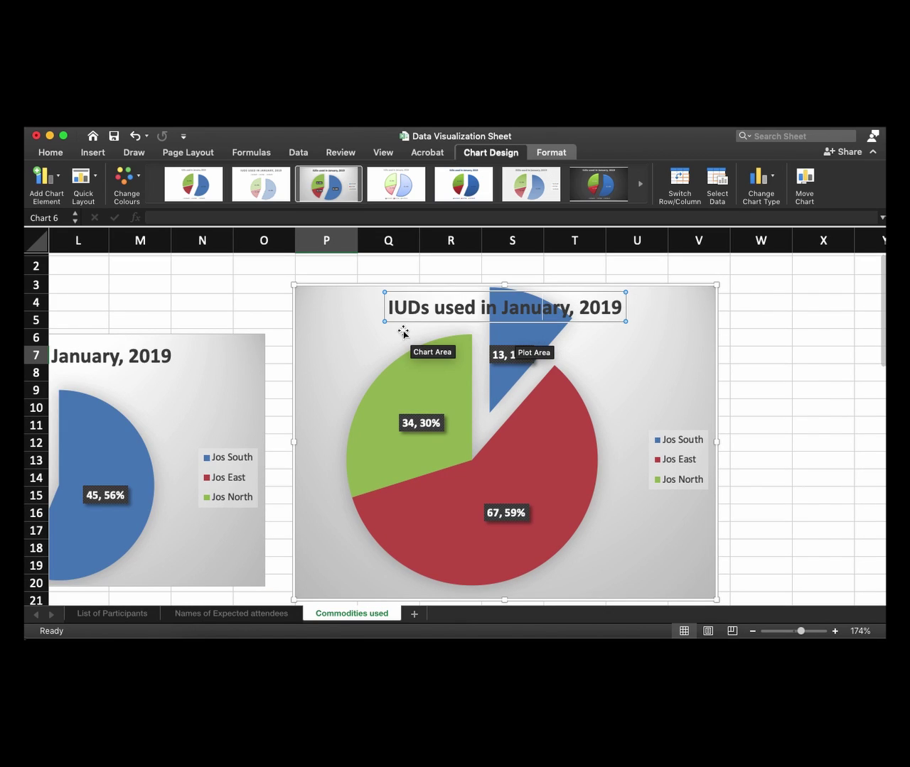
pyautogui.moveTo(388, 308); pyautogui.dragTo(429, 308)
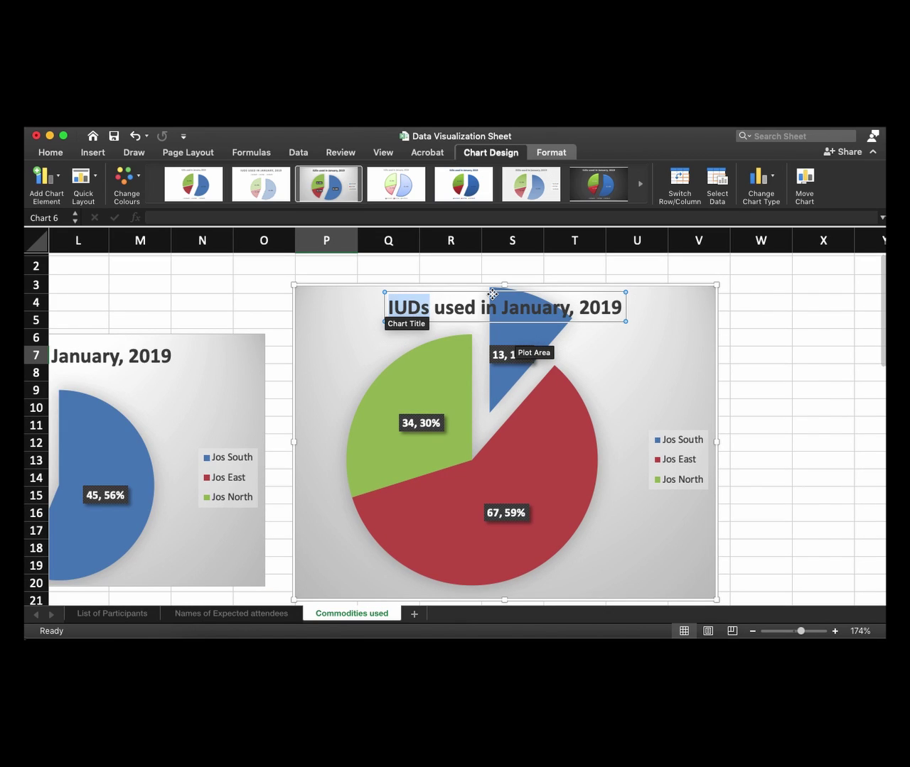
pyautogui.write('Implanon')
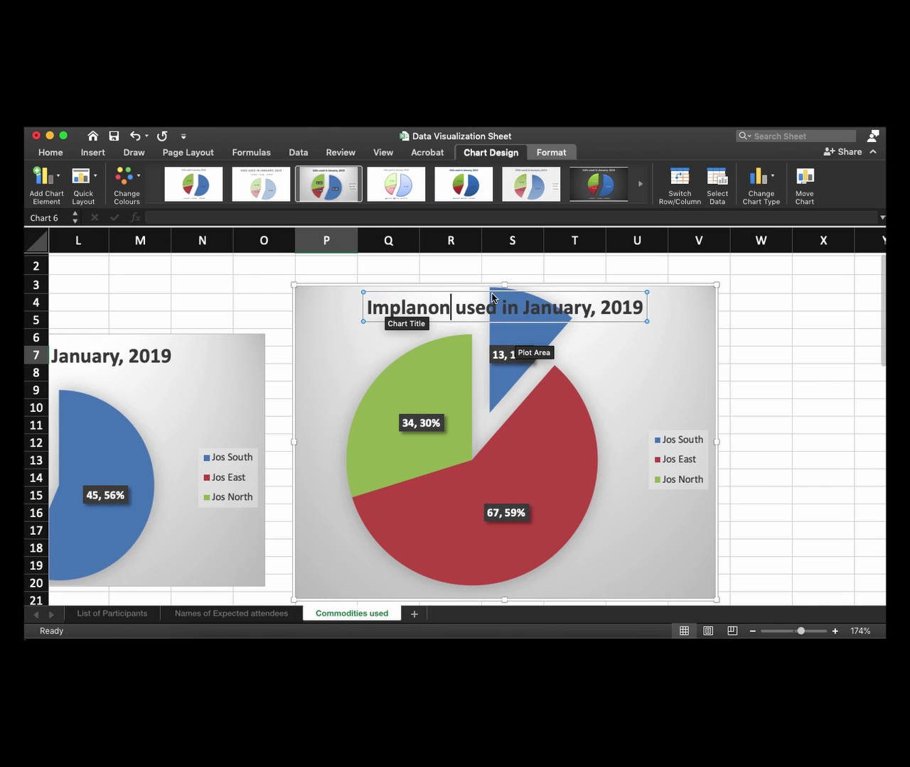
pyautogui.write('s')
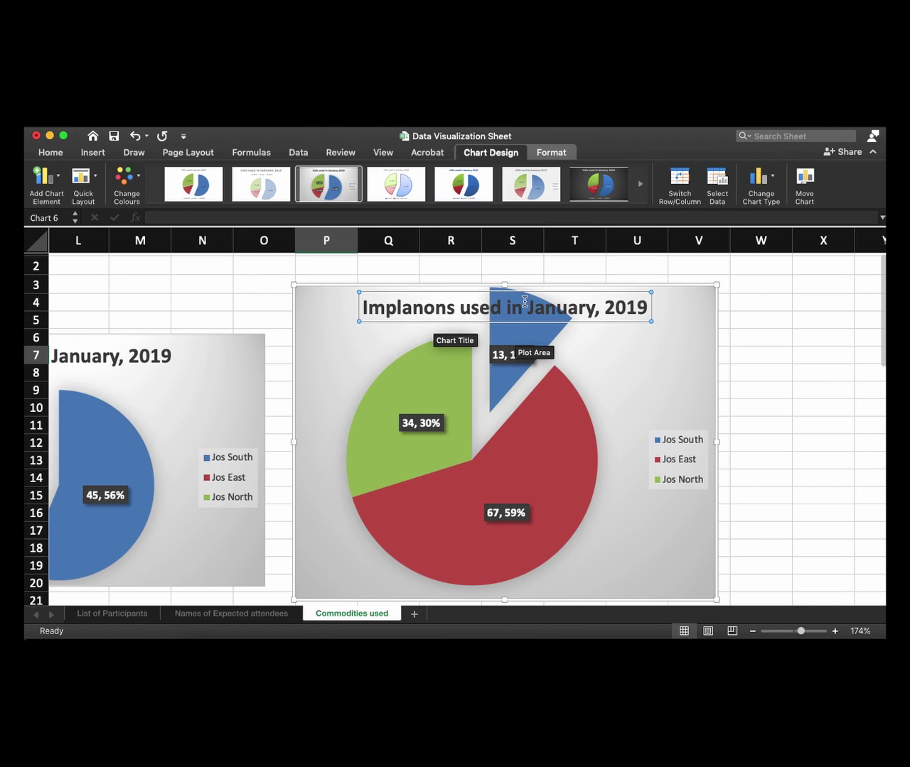
pyautogui.click(760, 371)
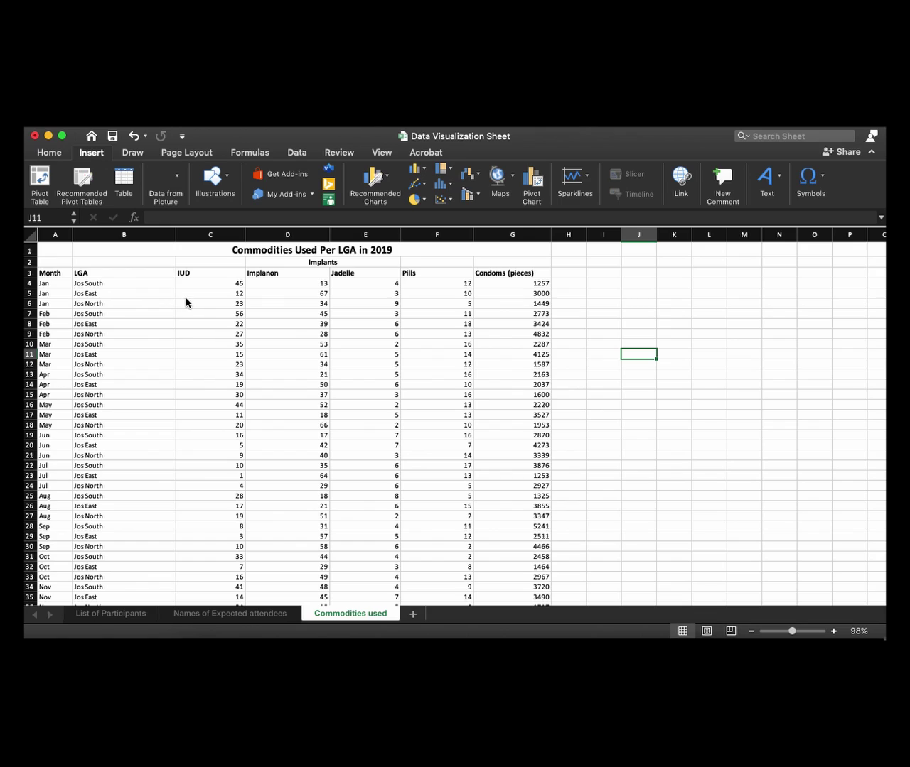
# - Add filters to the header row of the whole commodities table, A3:G39
pyautogui.click(213, 283)
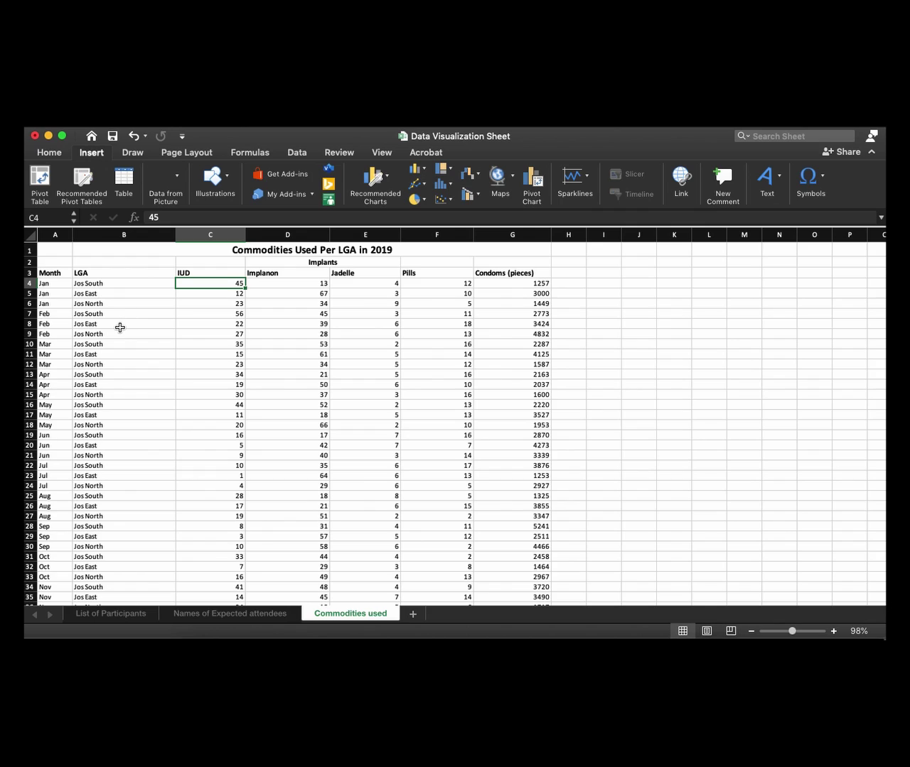
pyautogui.click(128, 285)
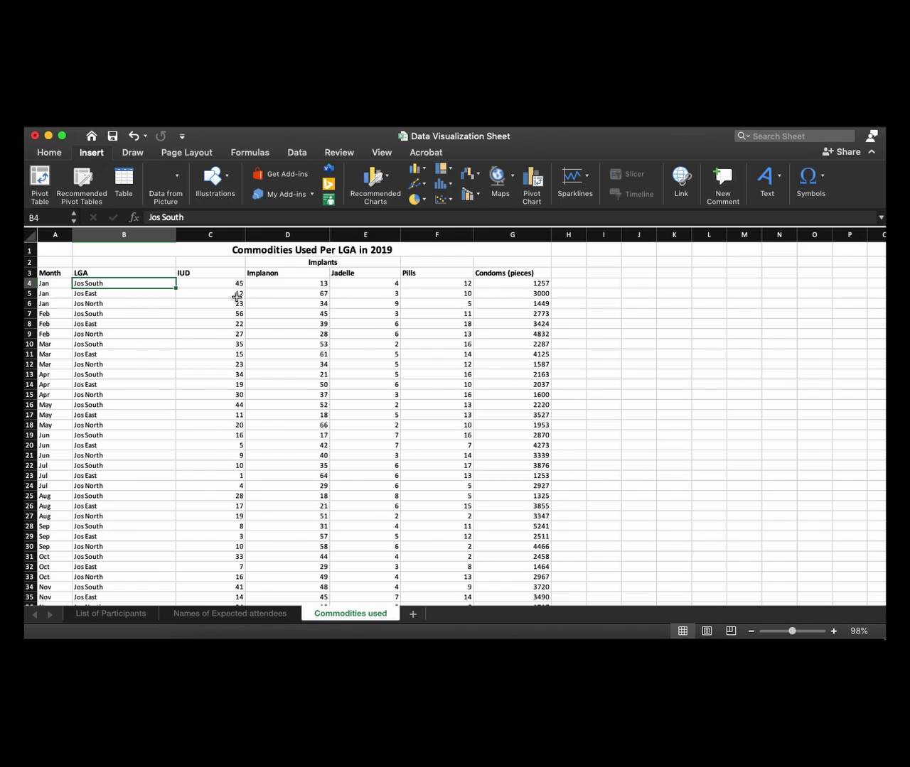
pyautogui.click(296, 152)
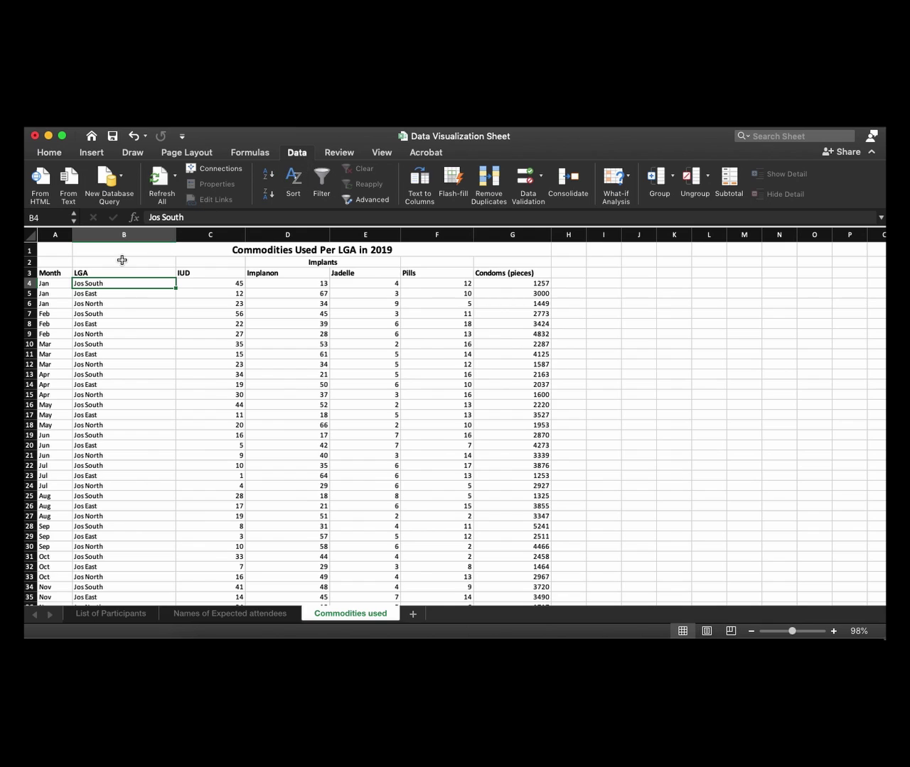
pyautogui.moveTo(50, 273); pyautogui.dragTo(549, 583)
pyautogui.click(322, 181)
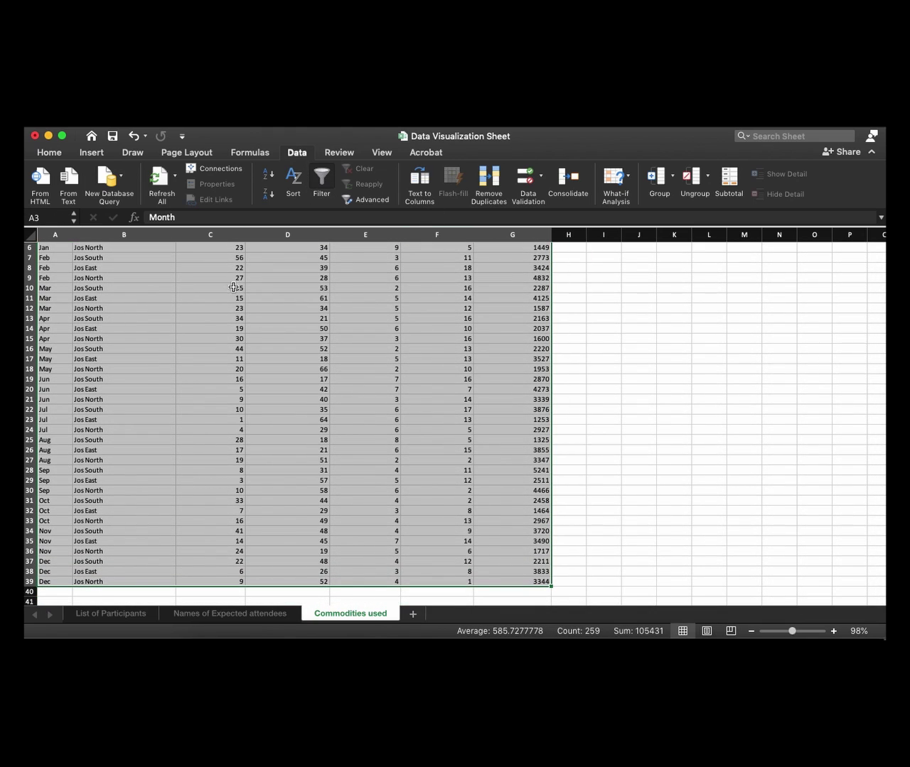
pyautogui.scroll(3, 164, 323)
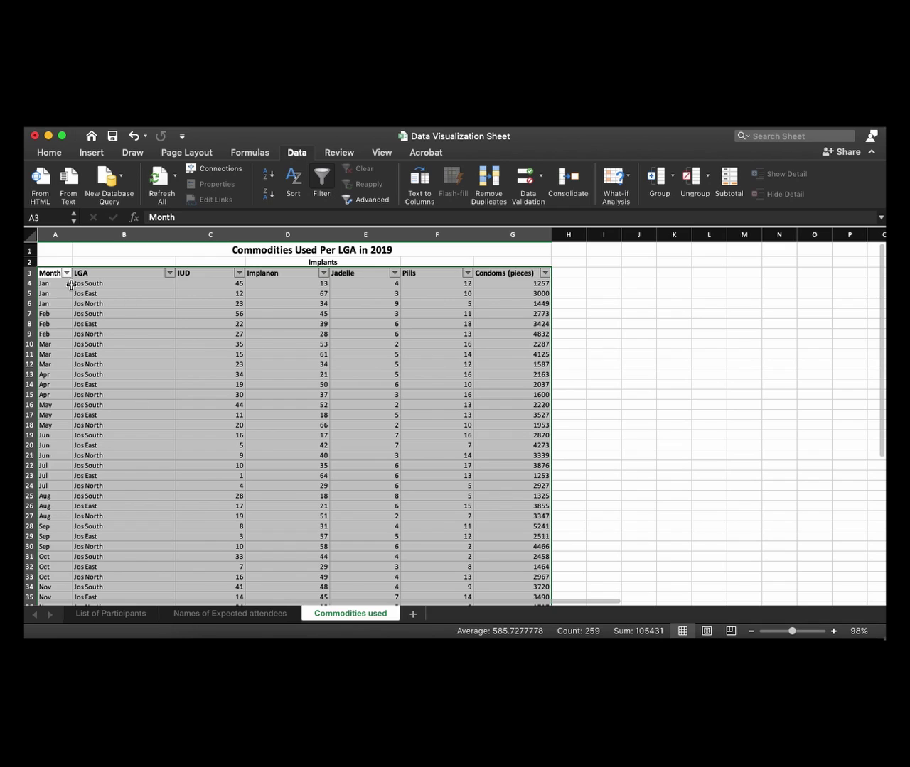
# - Filter the LGA column to show only the Jos South records
pyautogui.click(95, 269)
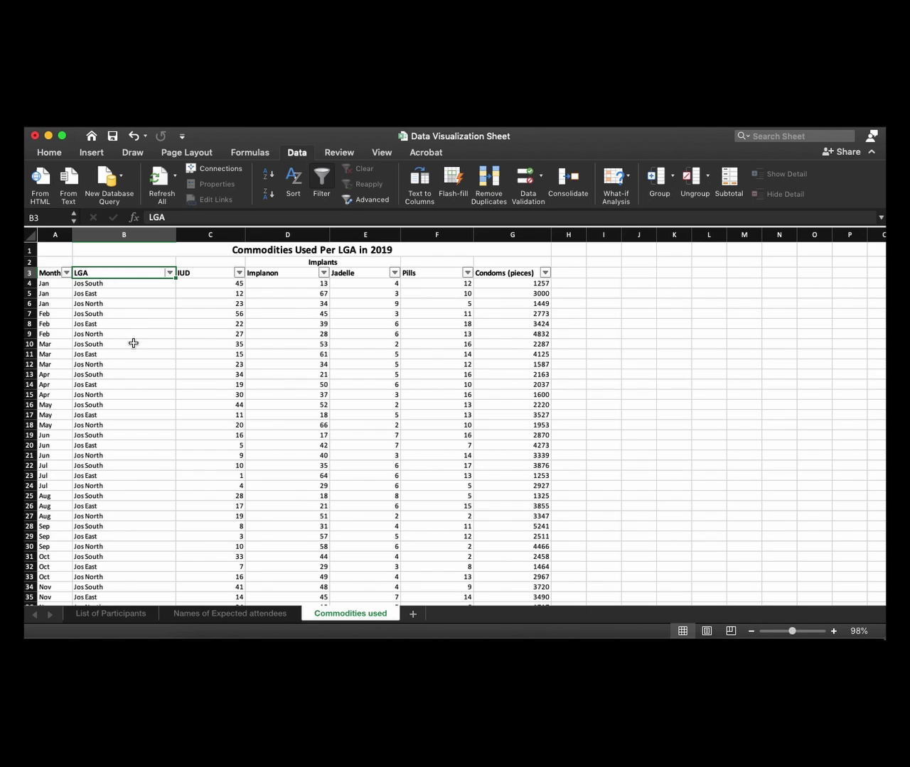
pyautogui.click(169, 273)
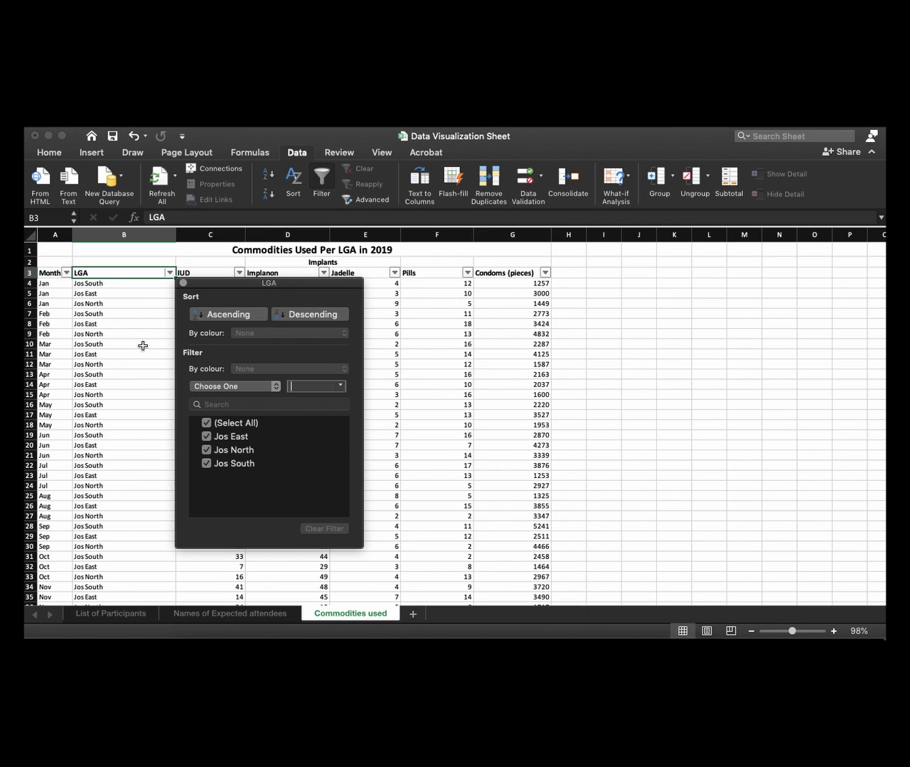
pyautogui.click(207, 424)
pyautogui.click(207, 464)
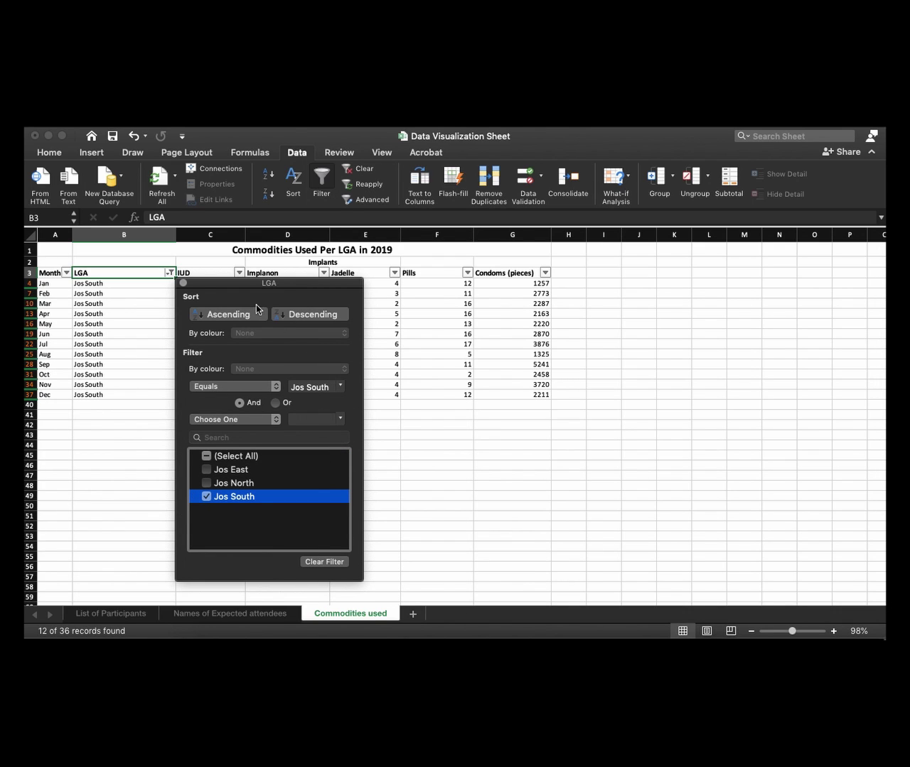
# - Close the LGA filter options and look over the filtered Jos South records and their months
pyautogui.click(183, 284)
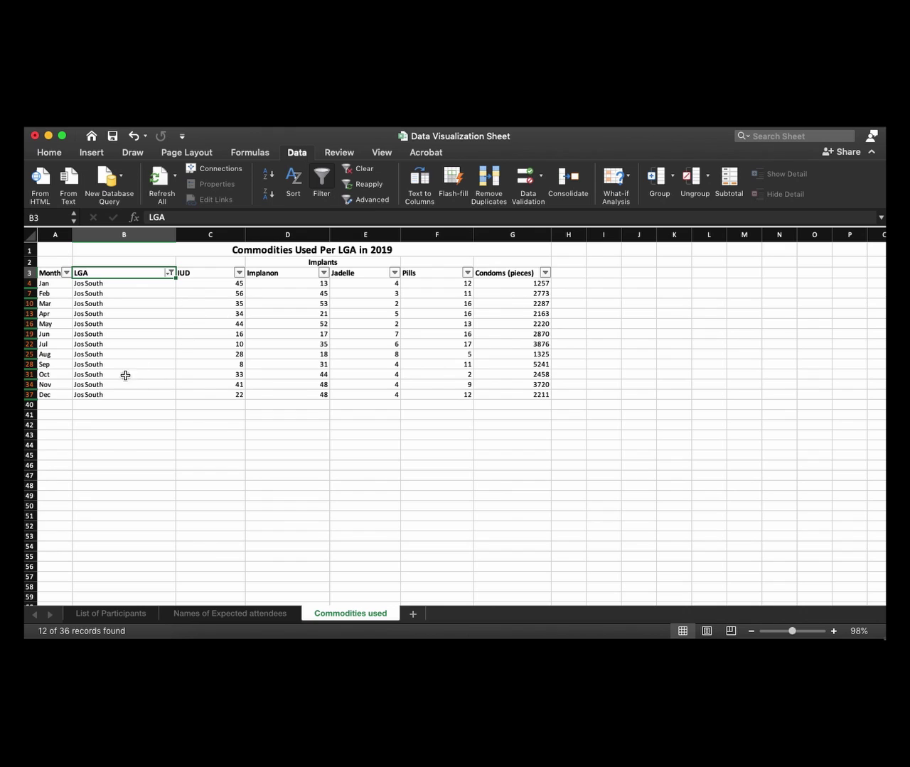
pyautogui.moveTo(50, 394); pyautogui.dragTo(534, 282)
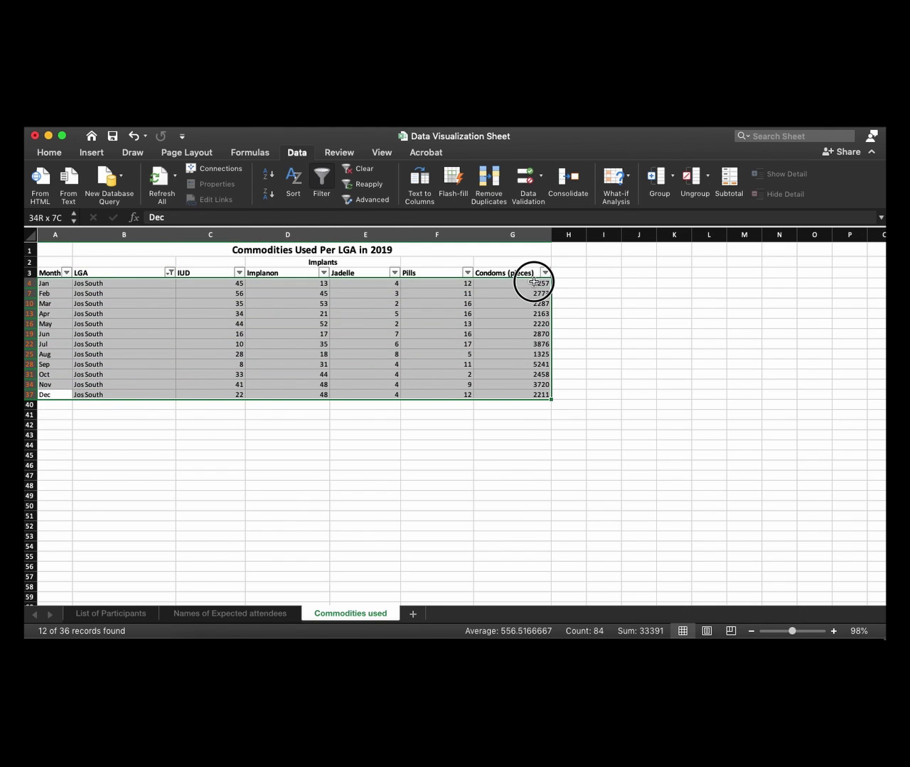
pyautogui.click(180, 324)
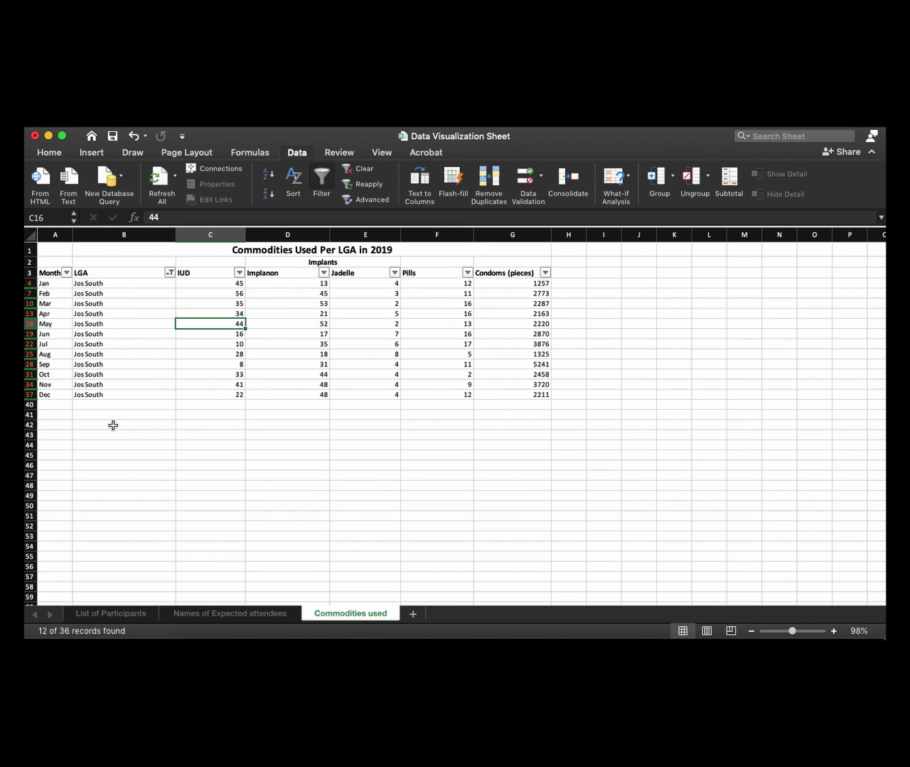
pyautogui.moveTo(50, 283); pyautogui.dragTo(52, 397)
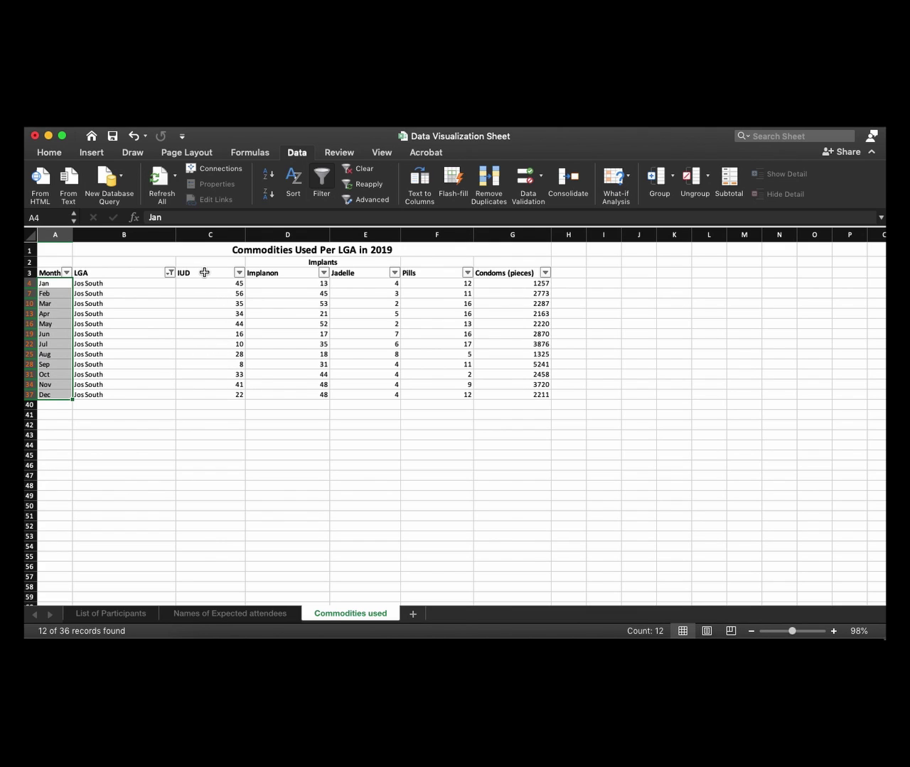
# - Insert a histogram of the filtered Jos South IUD column, from header C3 through the December row
pyautogui.moveTo(204, 273); pyautogui.dragTo(189, 398)
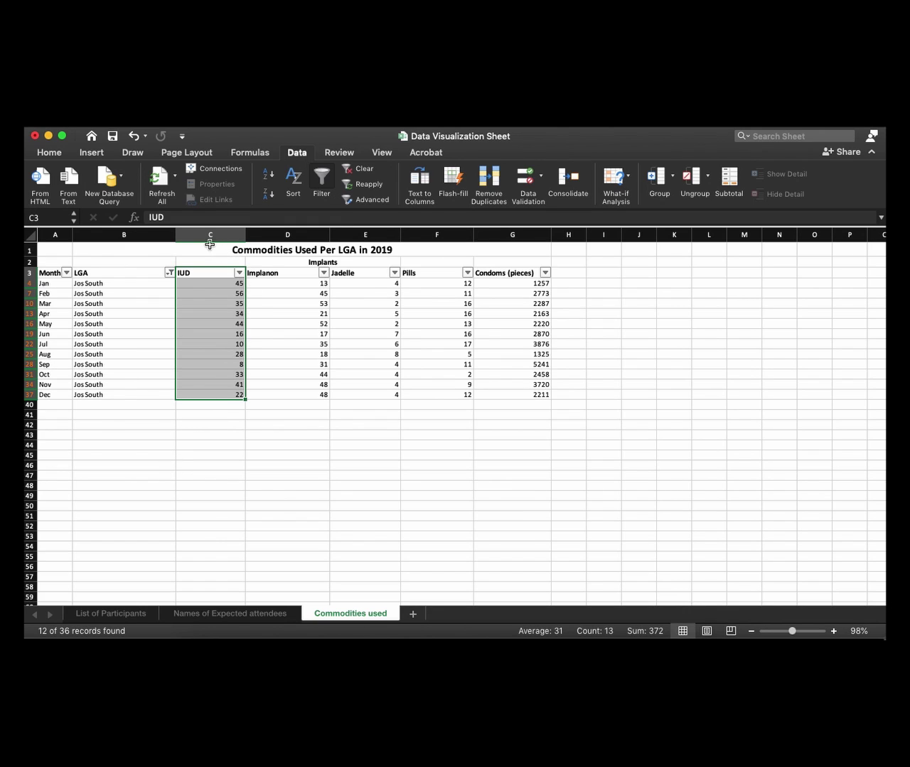
pyautogui.click(91, 154)
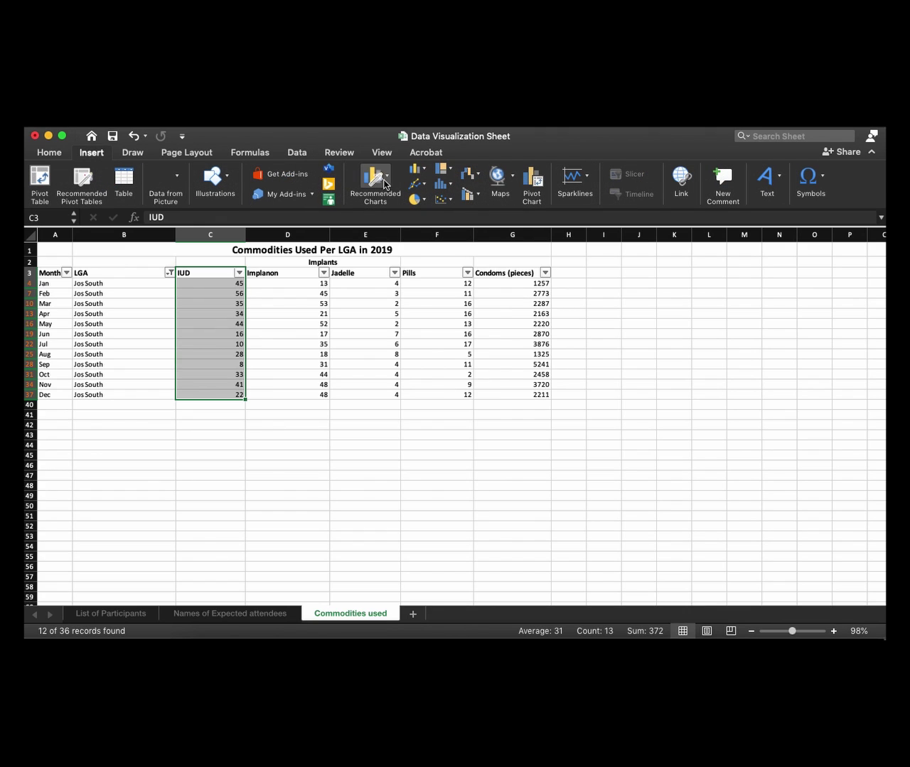
pyautogui.click(441, 186)
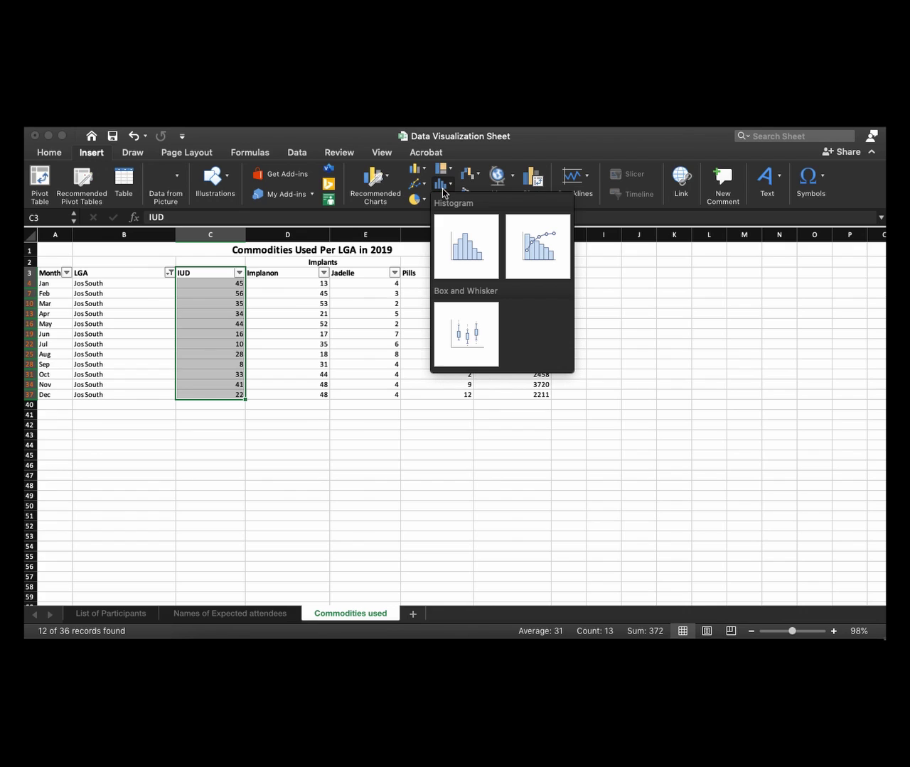
pyautogui.click(459, 254)
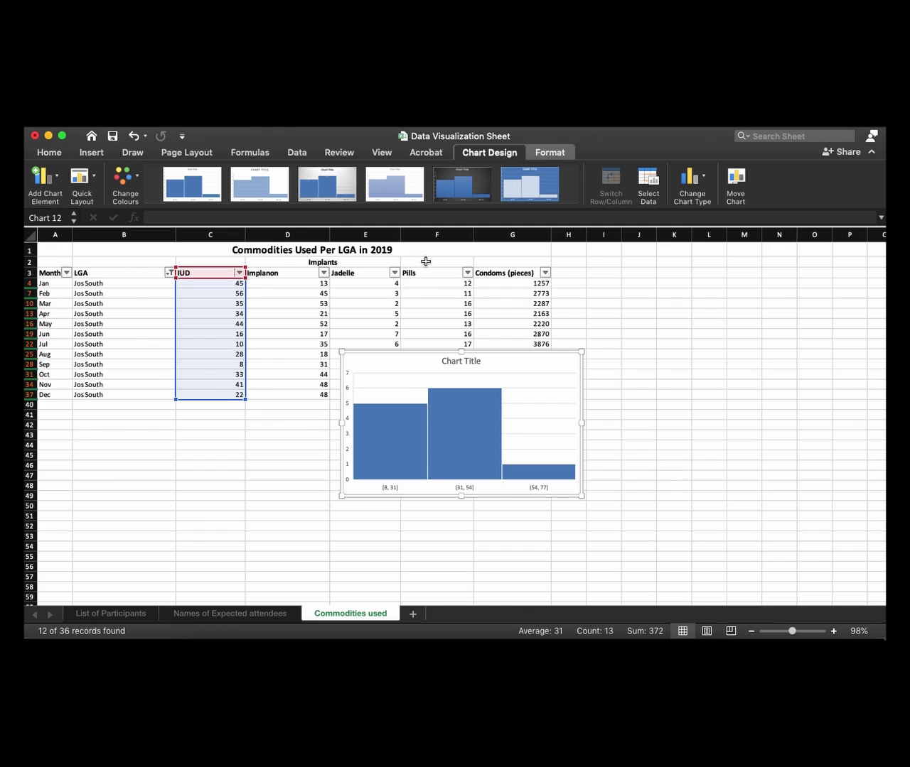
# - Move the histogram below the table so its upper edge sits at row 42, and enlarge the sheet view to 160%
pyautogui.moveTo(398, 363); pyautogui.dragTo(214, 434)
pyautogui.moveTo(253, 471)
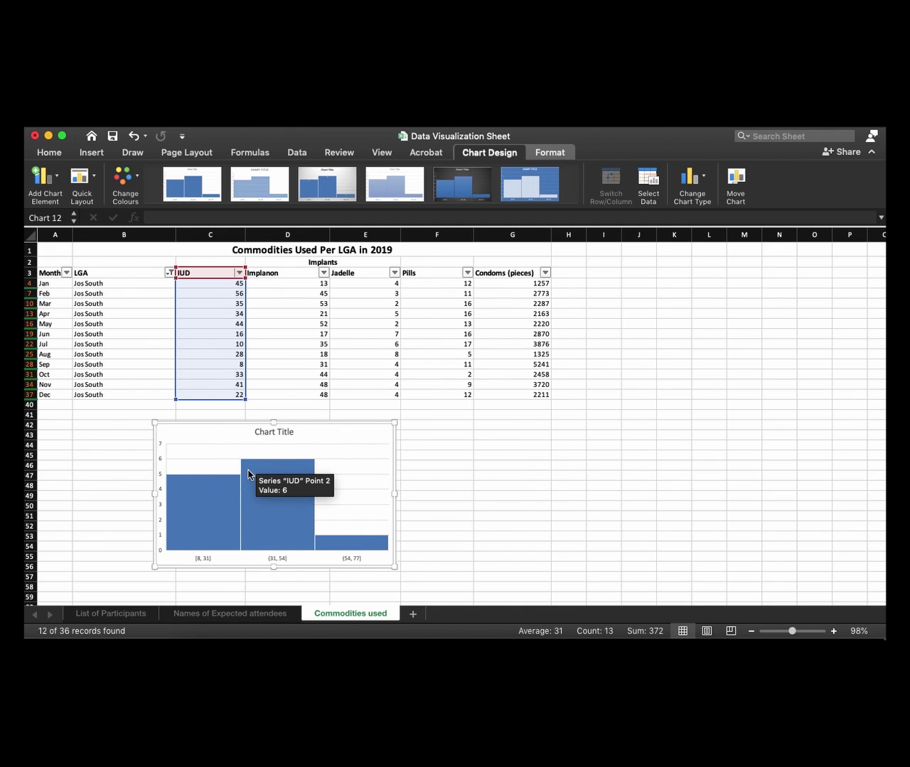
pyautogui.moveTo(237, 499)
pyautogui.scroll(5, 235, 497)
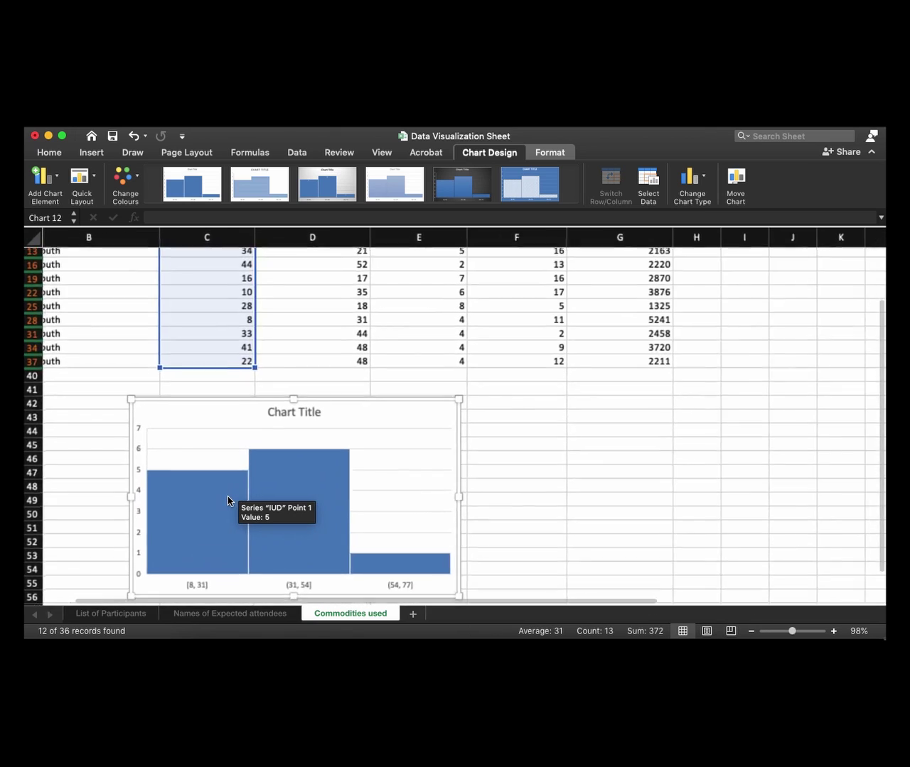
pyautogui.scroll(-4, 225, 496)
pyautogui.scroll(-1, 225, 452)
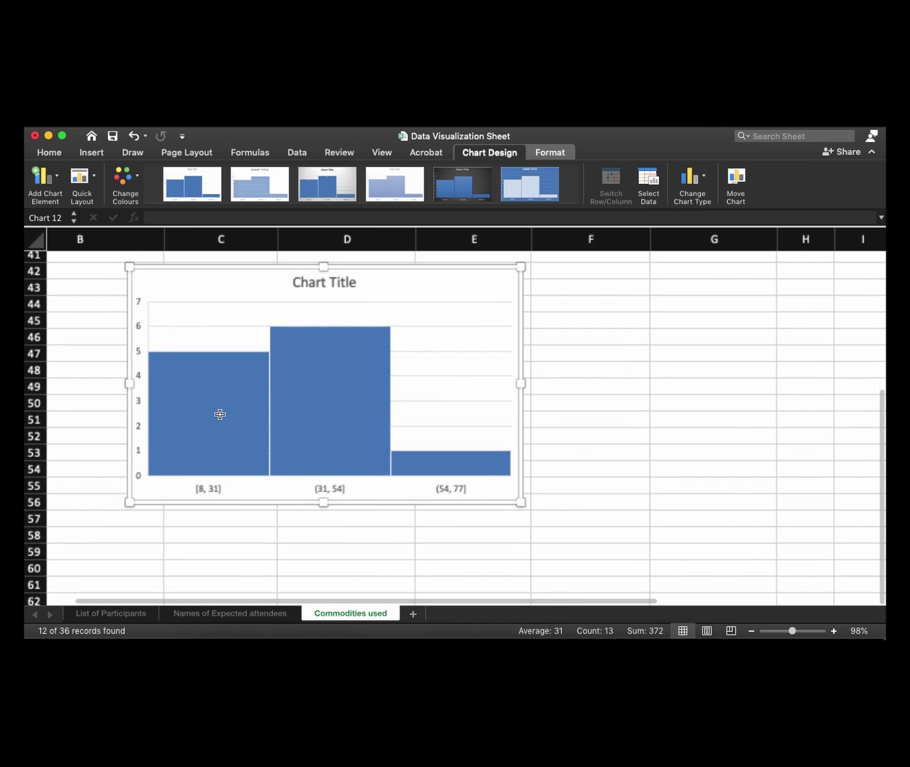
pyautogui.scroll(5, 219, 414)
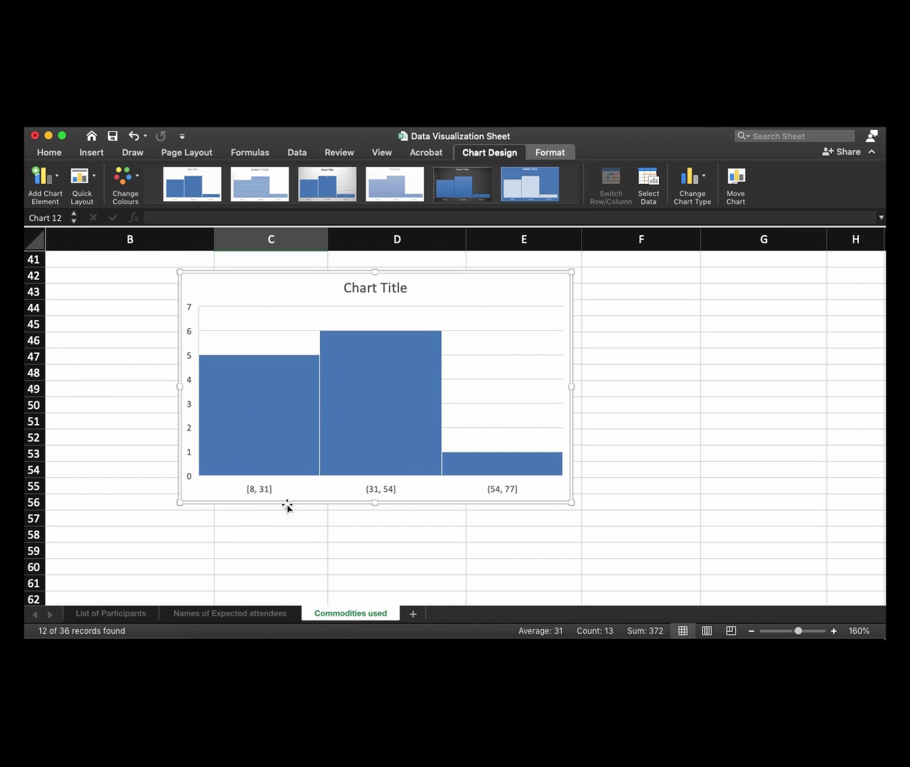
pyautogui.moveTo(362, 346)
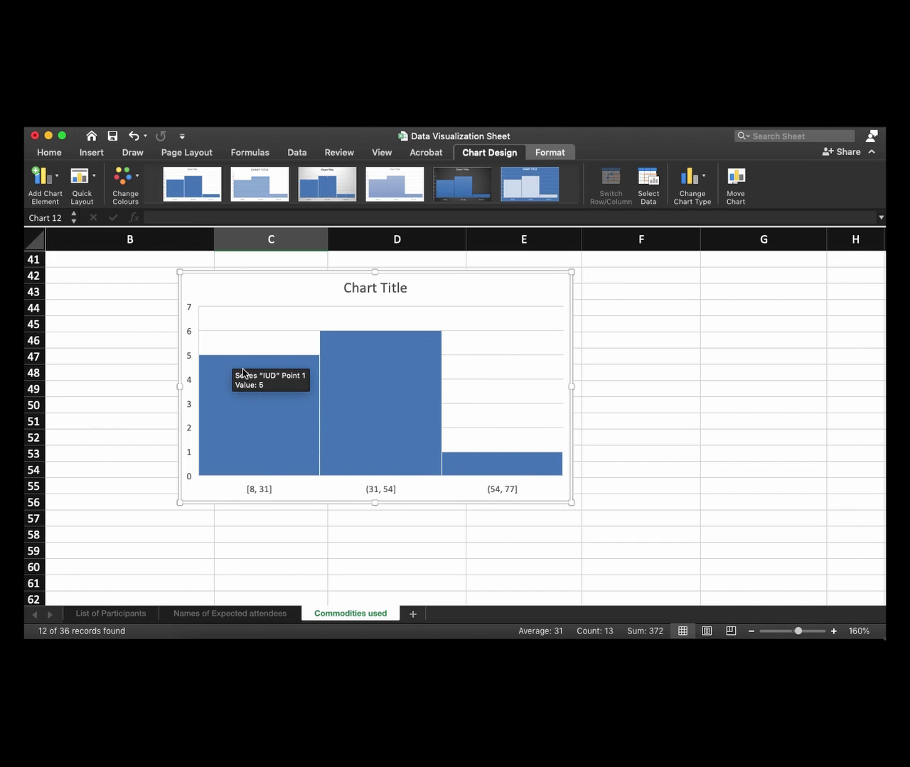
# - Set the histogram's title to "Histogram of IUDs in Jos South for 2019"
pyautogui.click(367, 287)
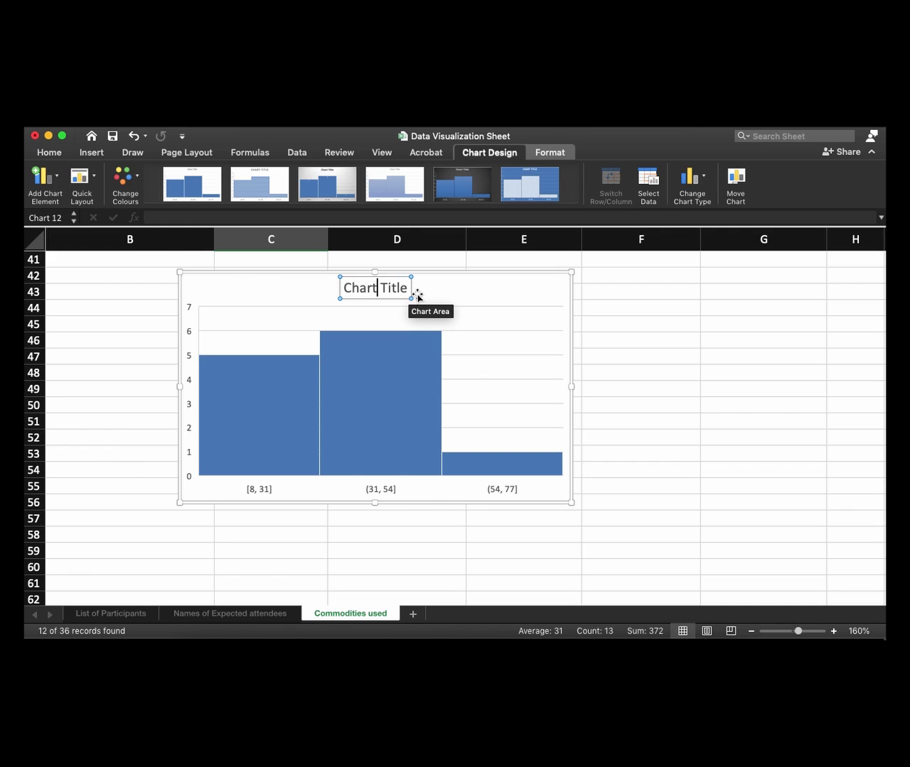
pyautogui.press('super+a')
pyautogui.write('His')
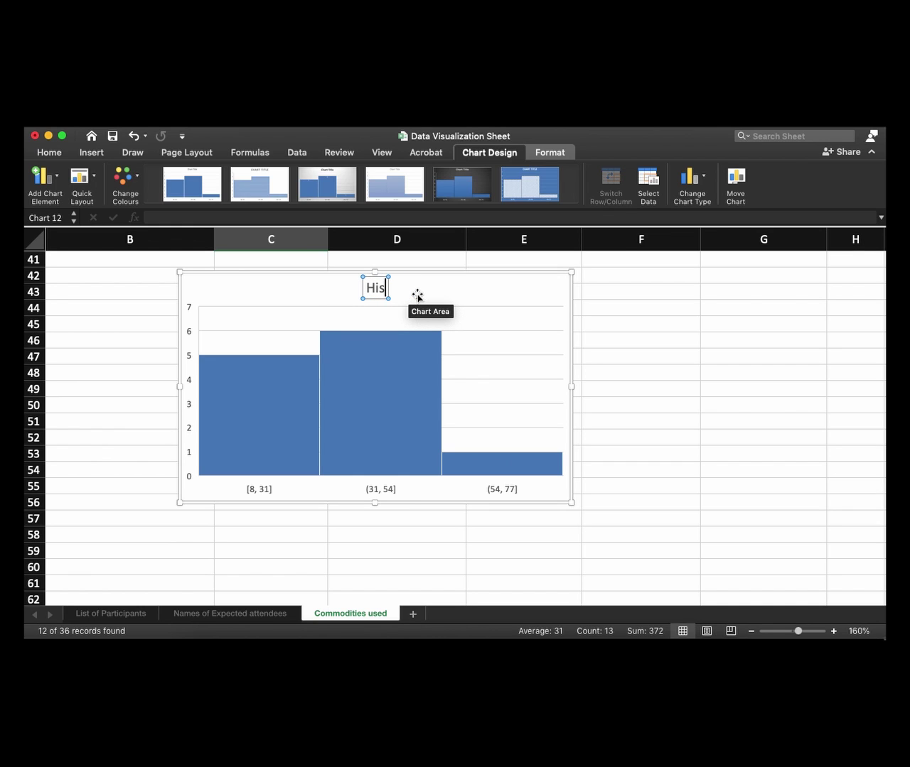
pyautogui.write('togram')
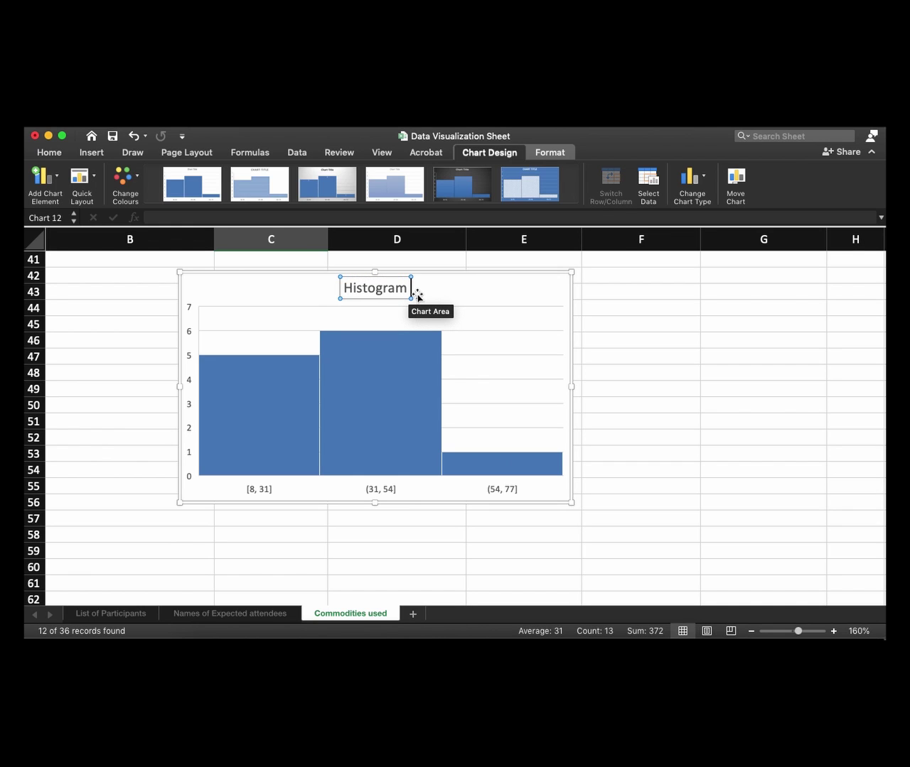
pyautogui.write(' for')
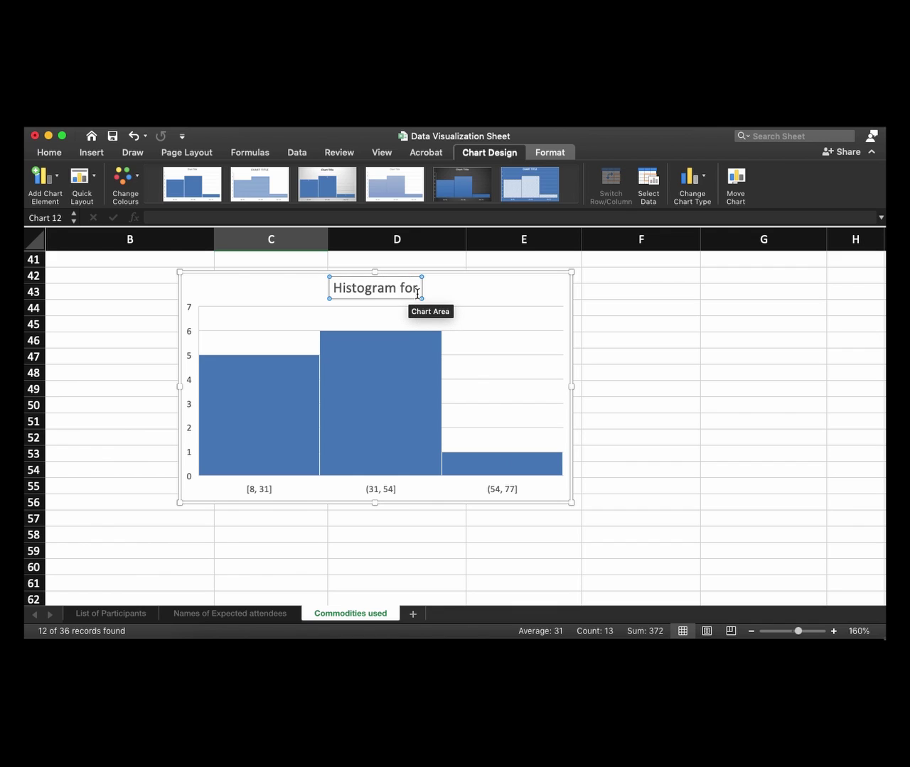
pyautogui.press('BackSpace')
pyautogui.press('BackSpace')
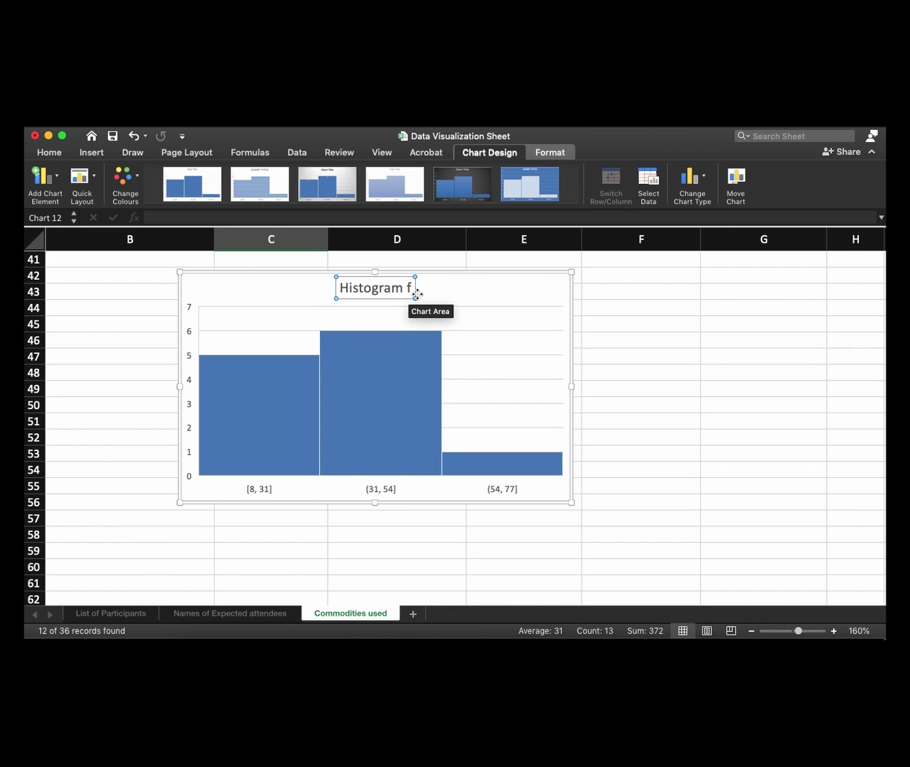
pyautogui.press('BackSpace')
pyautogui.write('of IU')
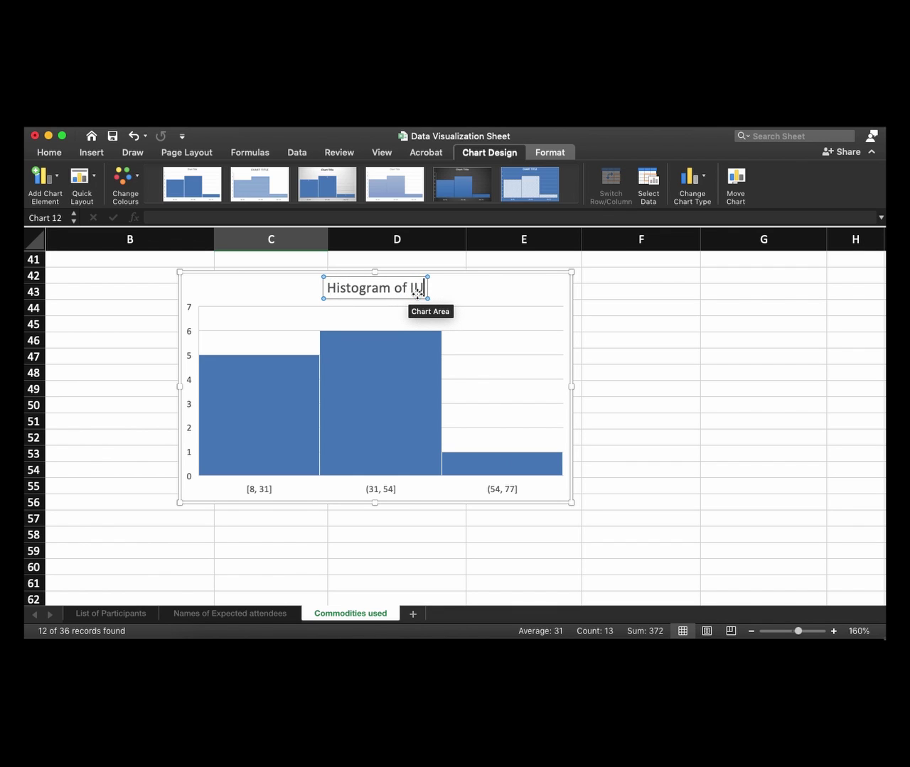
pyautogui.write('Ds in jos')
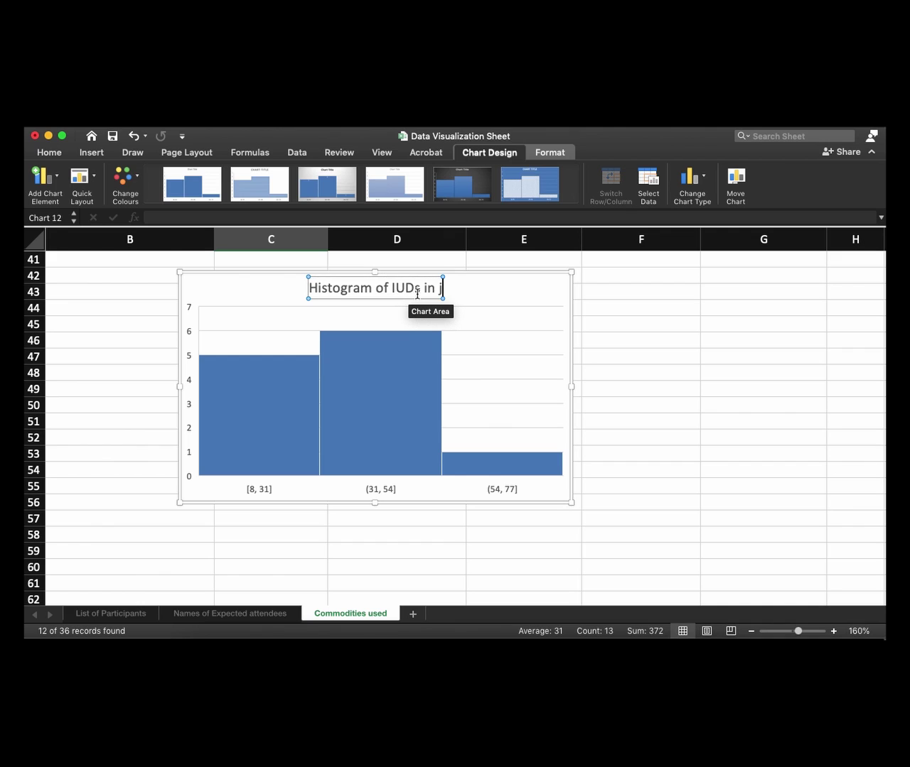
pyautogui.press('BackSpace')
pyautogui.press('BackSpace')
pyautogui.press('BackSpace')
pyautogui.press('BackSpace')
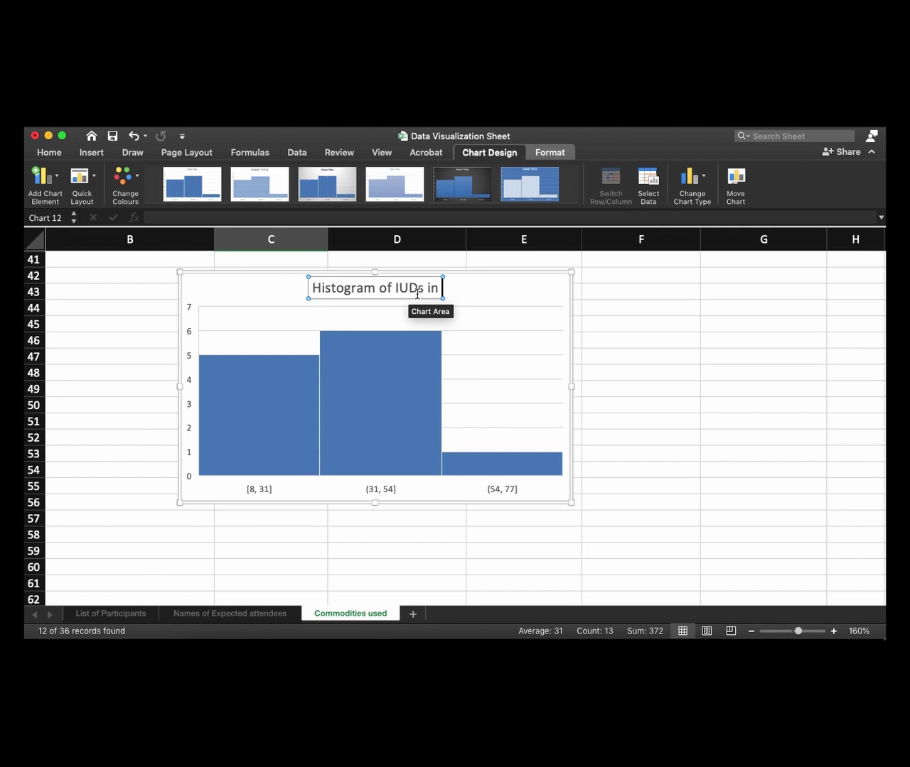
pyautogui.write('Jos South')
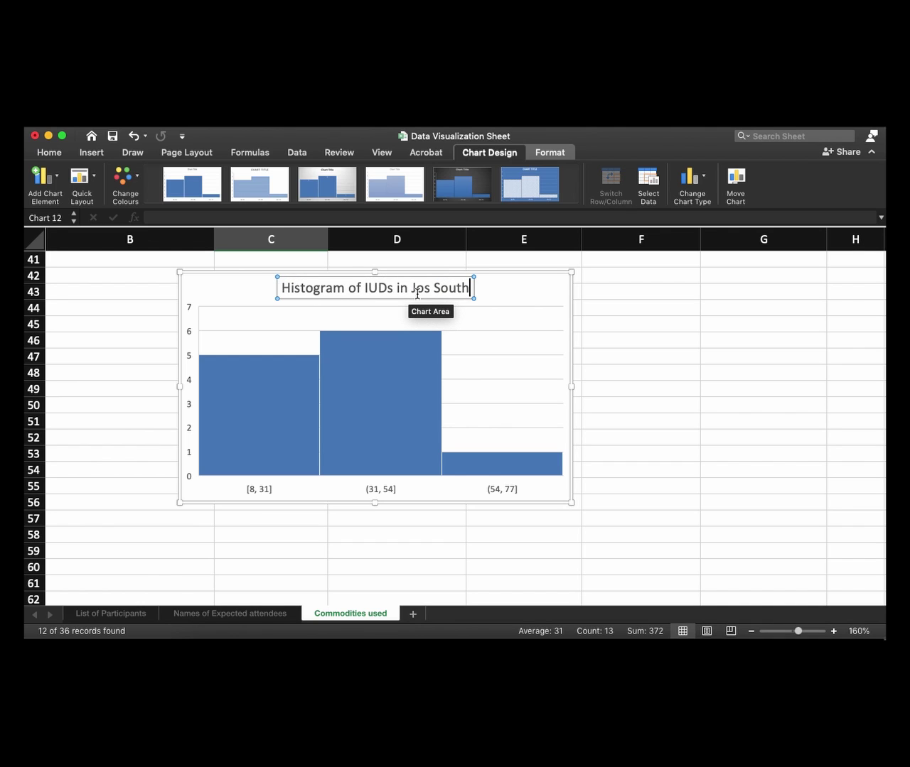
pyautogui.write(' for 2019')
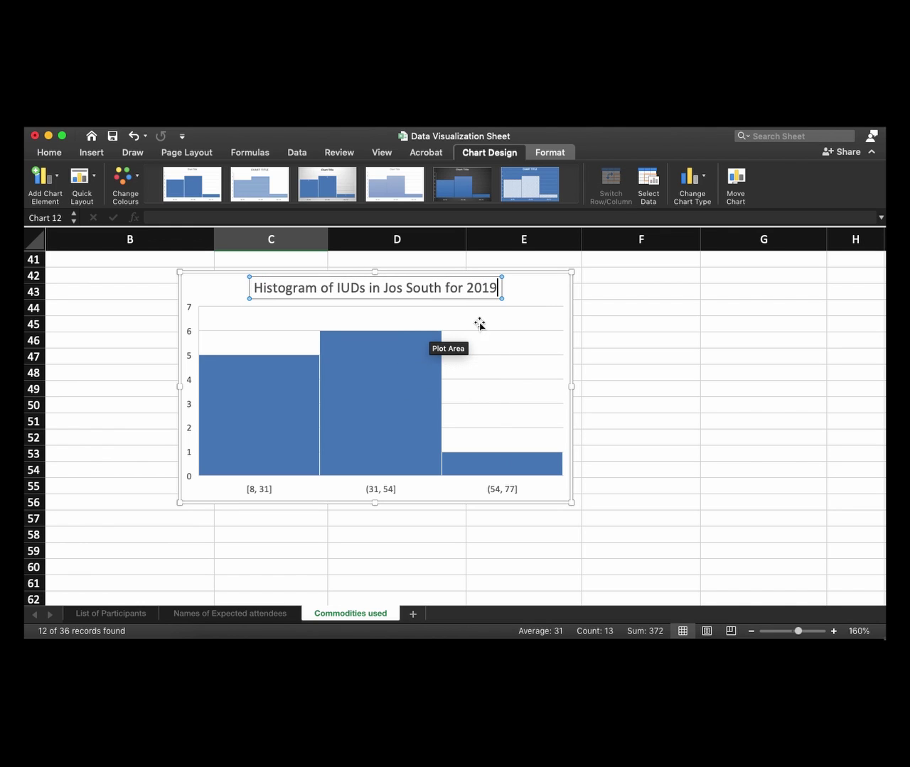
pyautogui.click(539, 296)
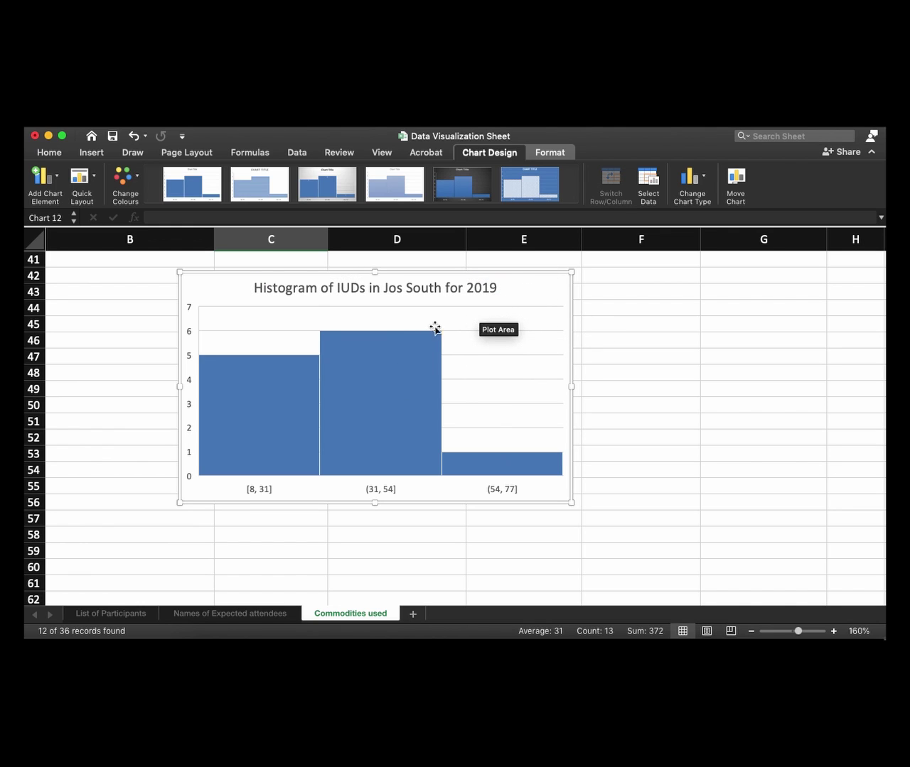
# - Add the word "used" to the chart title so it reads "Histogram of IUDs used in Jos South for 2019"
pyautogui.click(360, 291)
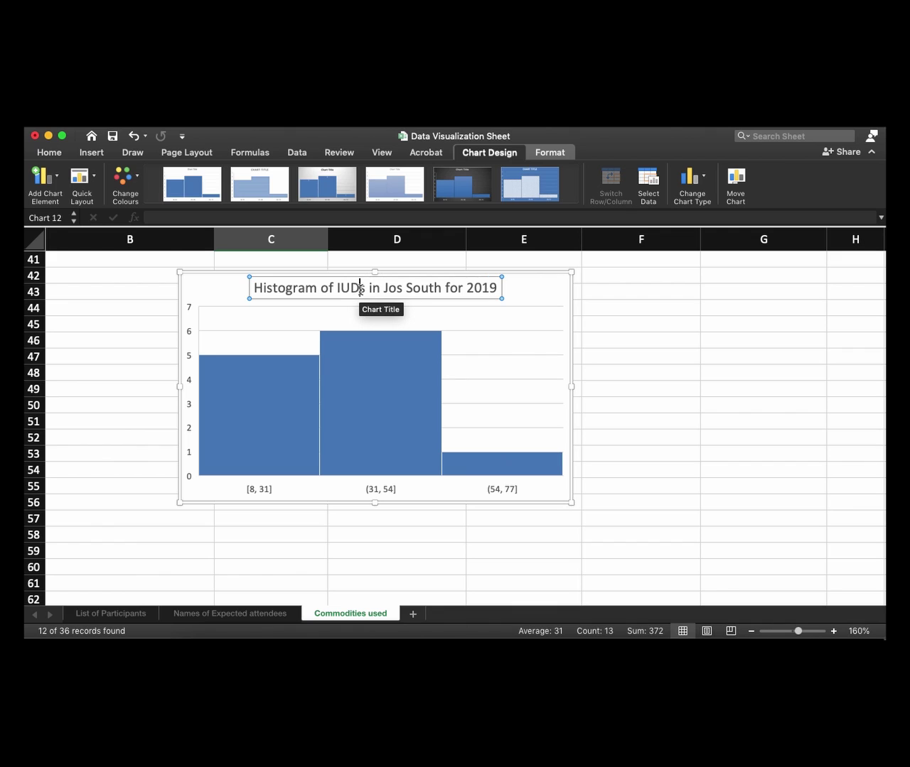
pyautogui.write('use')
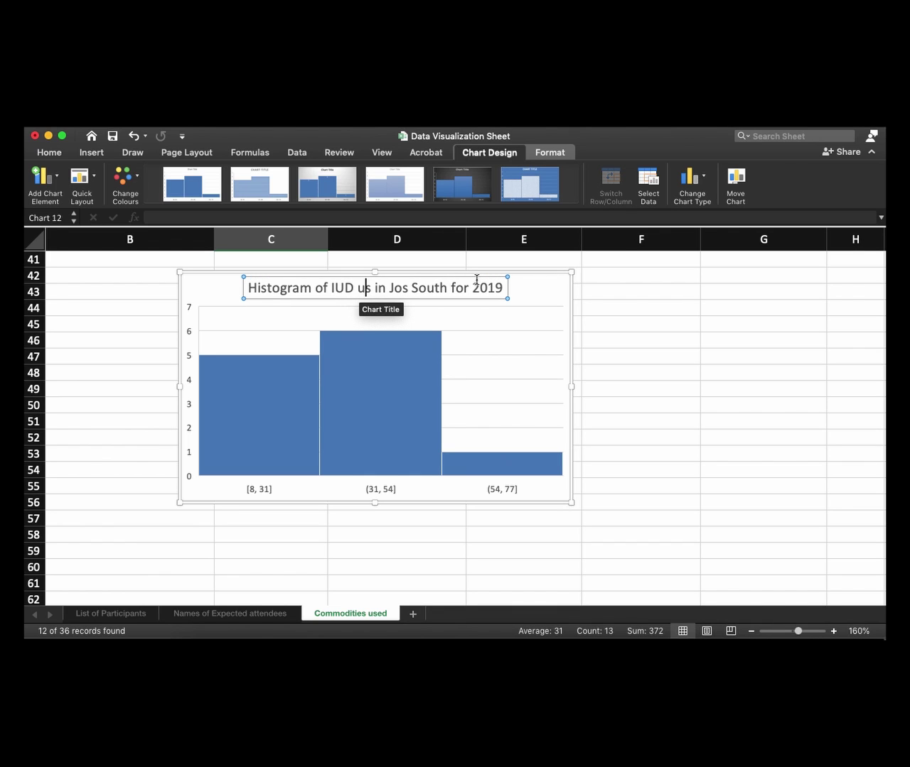
pyautogui.write('d')
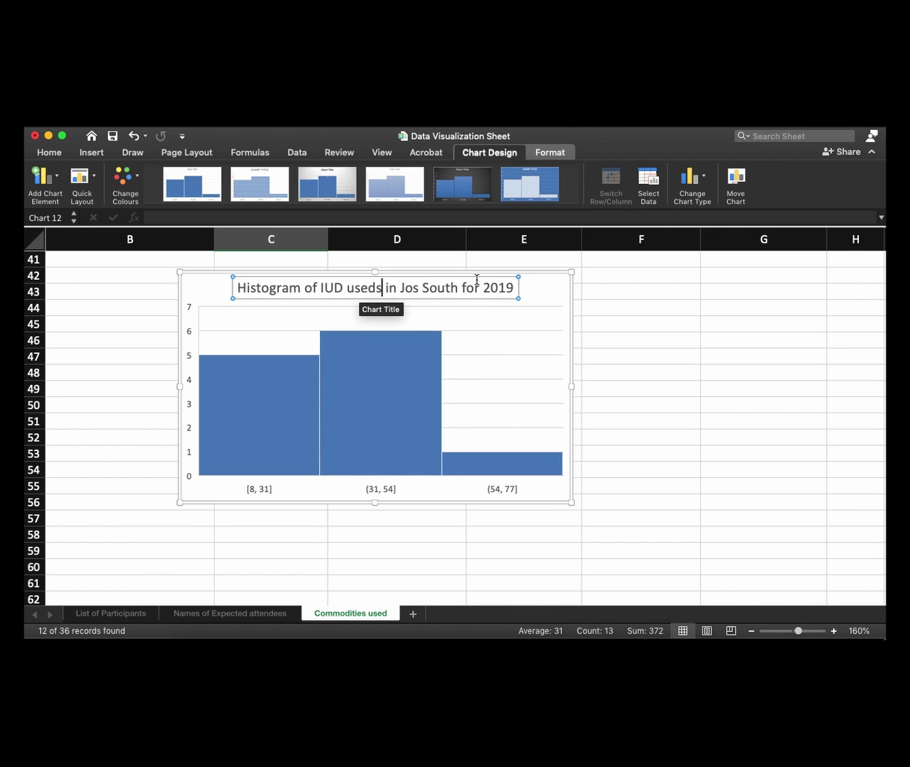
pyautogui.press('Delete')
pyautogui.press('Left')
pyautogui.press('Left')
pyautogui.press('Left')
pyautogui.press('Left')
pyautogui.press('Left')
pyautogui.write('s')
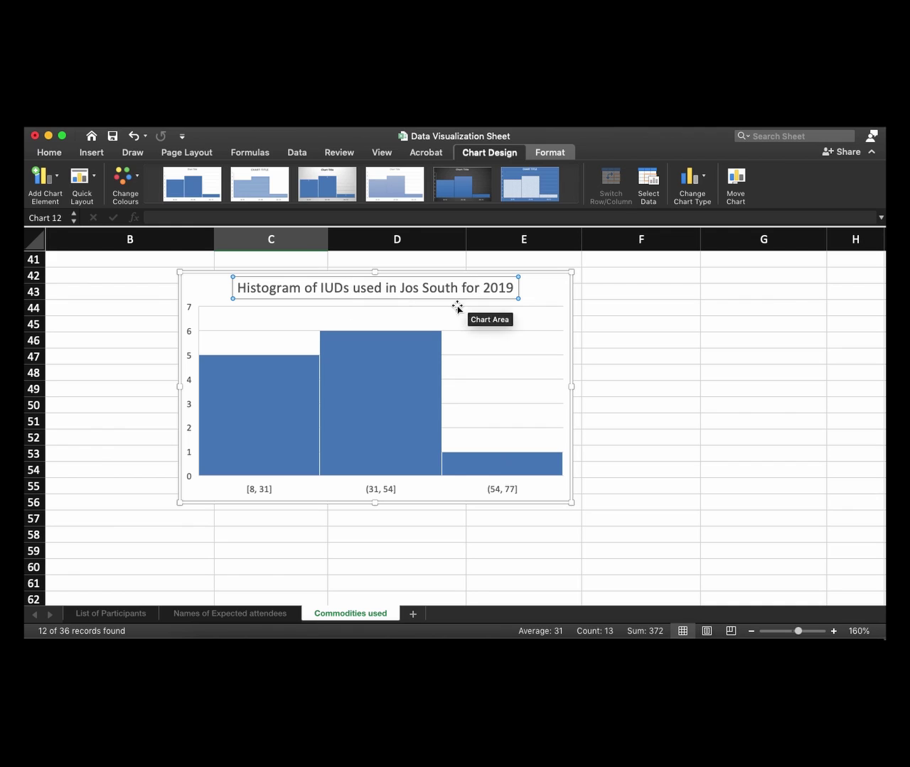
pyautogui.click(210, 291)
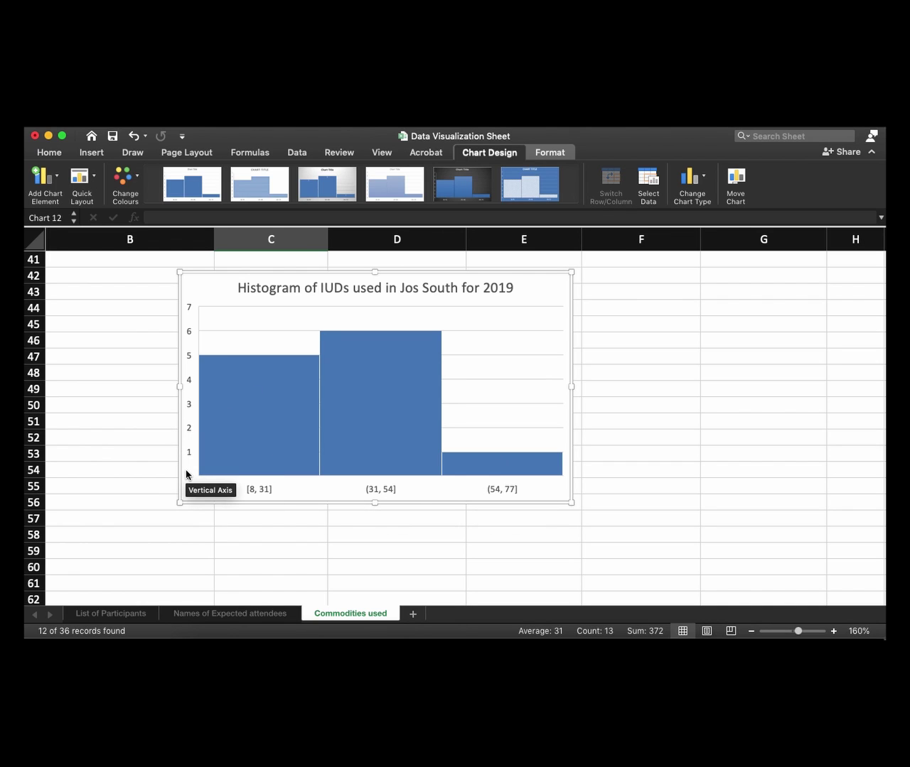
# - Apply the chart style with a solid blue background, pattern-filled bars and data labels to the histogram
pyautogui.moveTo(245, 459)
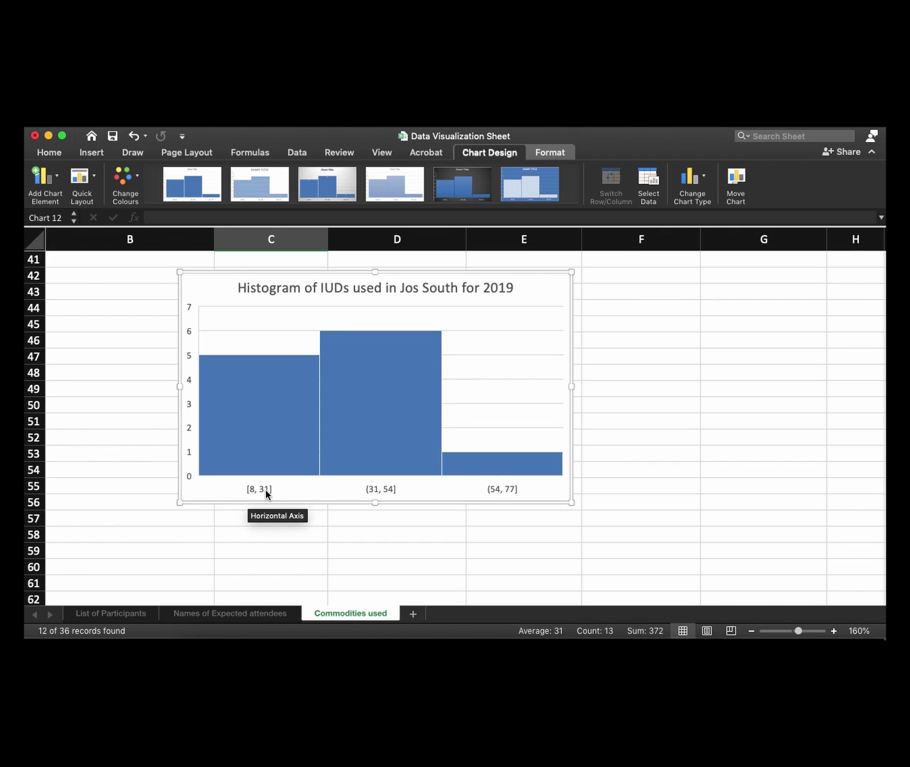
pyautogui.moveTo(246, 419)
pyautogui.moveTo(375, 465)
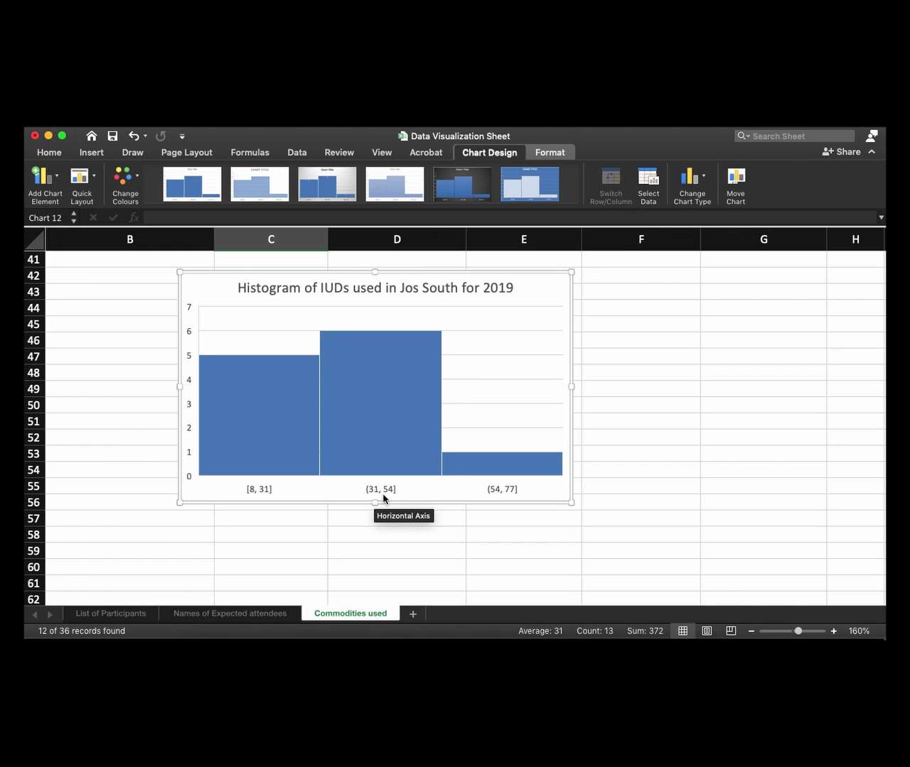
pyautogui.moveTo(490, 472)
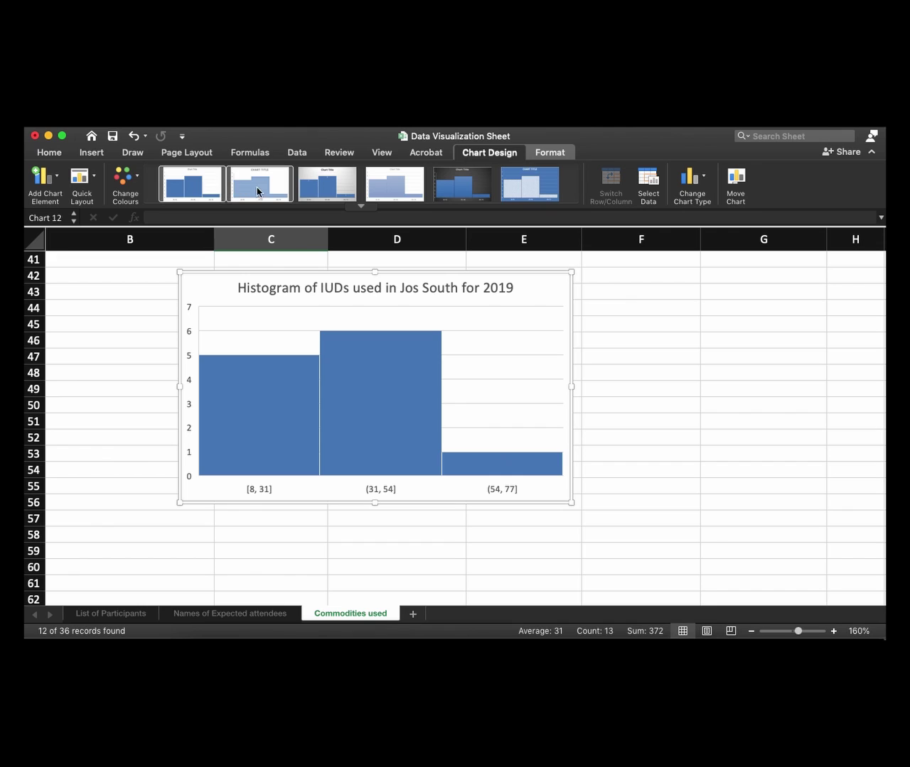
pyautogui.click(324, 182)
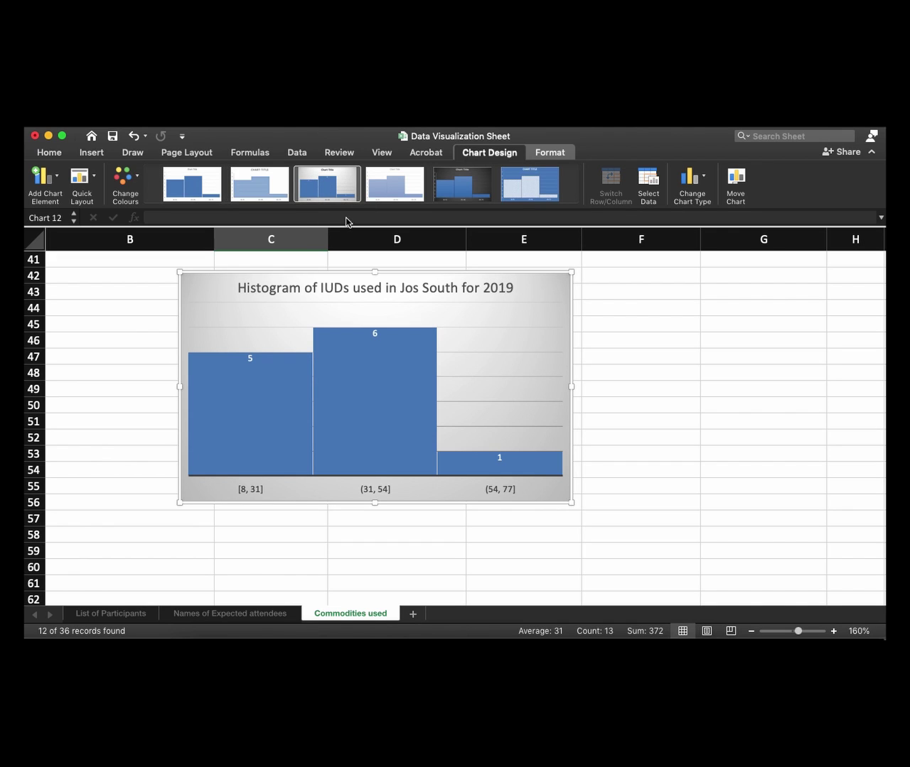
pyautogui.click(533, 191)
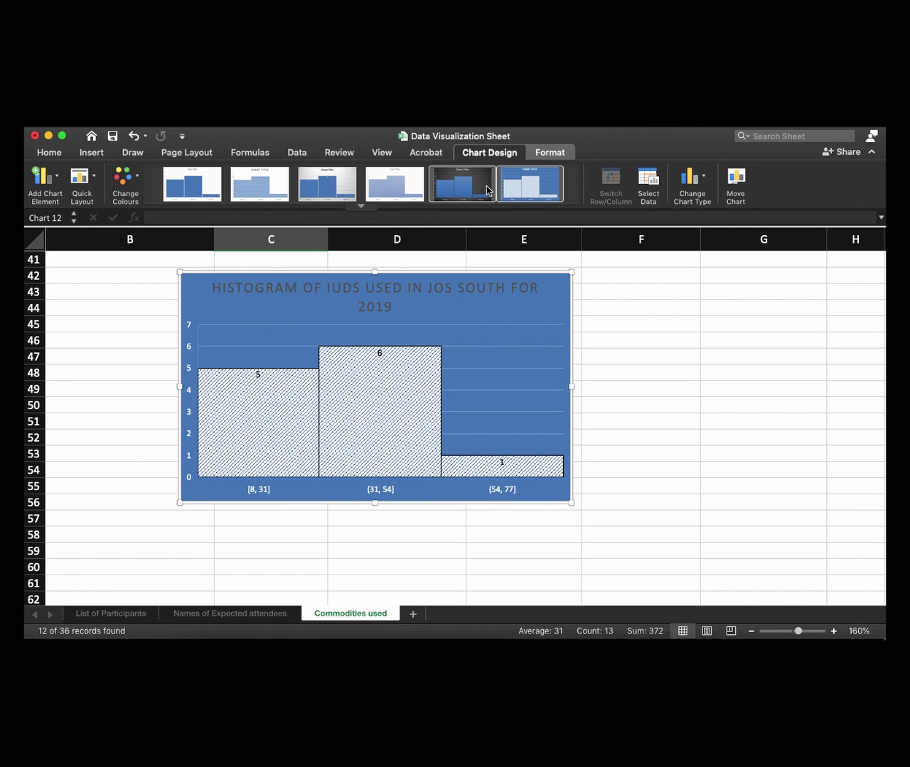
# - Remove the data labels from the histogram and add a legend placed at the top of the chart
pyautogui.click(46, 179)
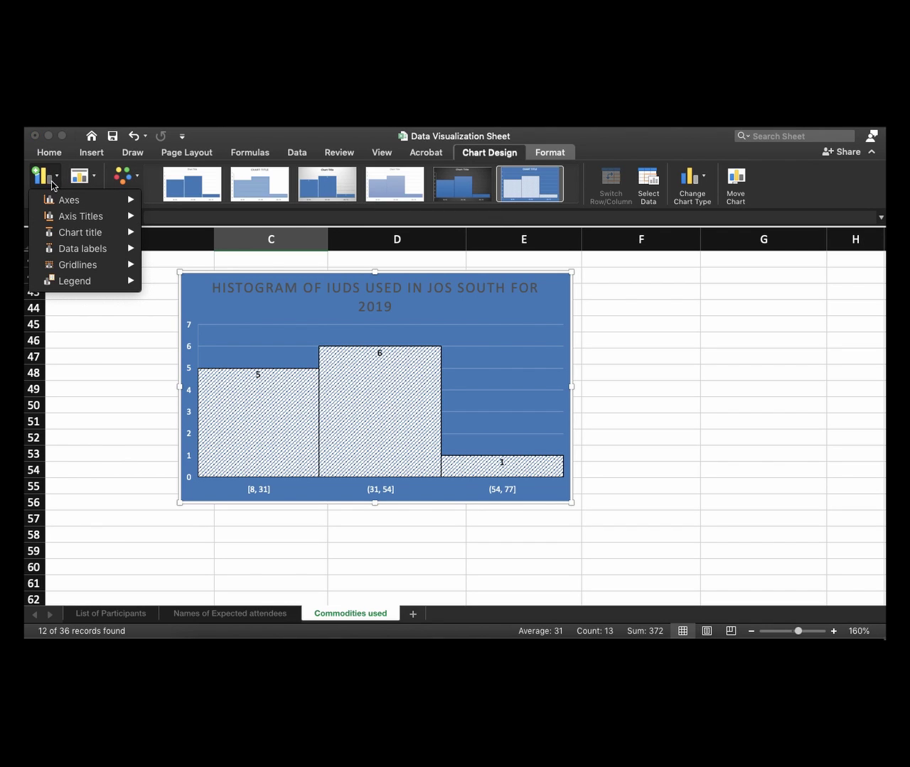
pyautogui.moveTo(60, 198)
pyautogui.moveTo(89, 250)
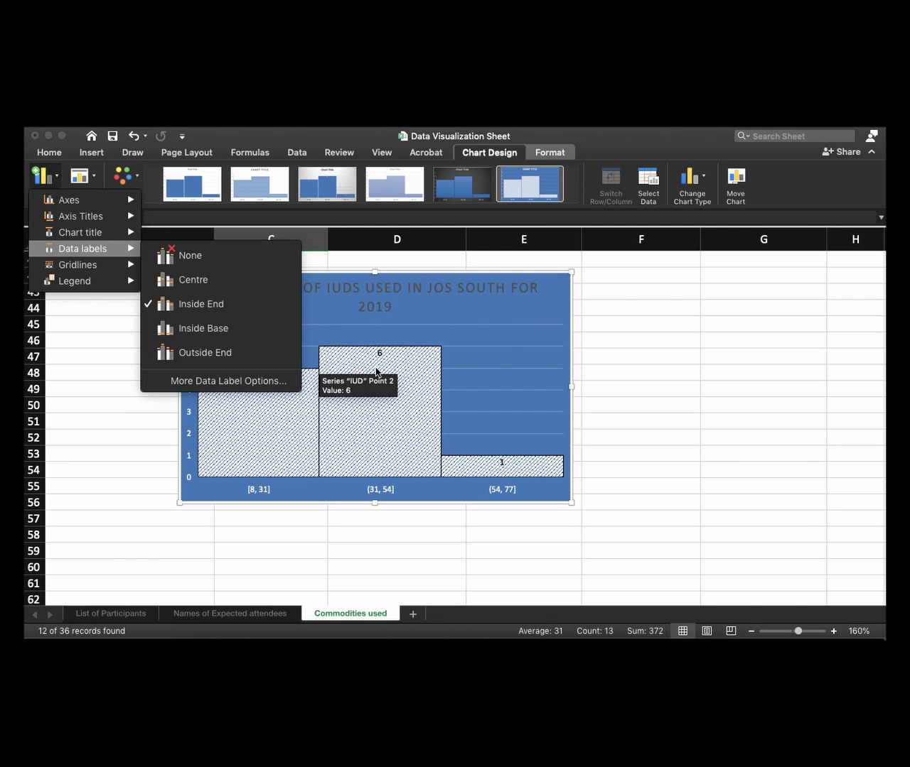
pyautogui.click(238, 262)
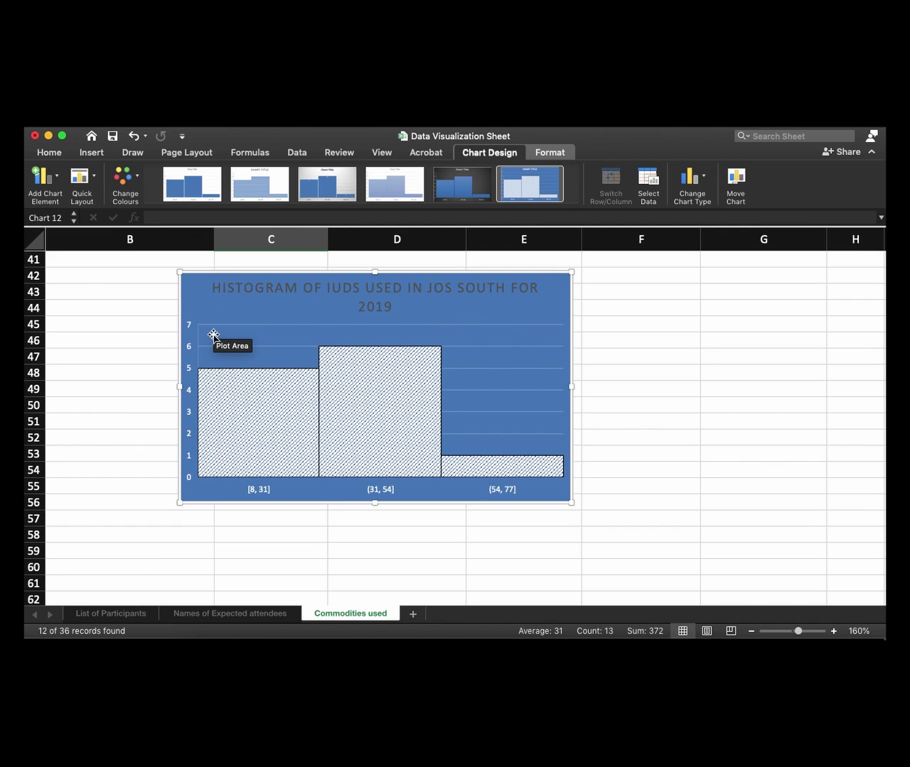
pyautogui.click(56, 196)
pyautogui.moveTo(77, 270)
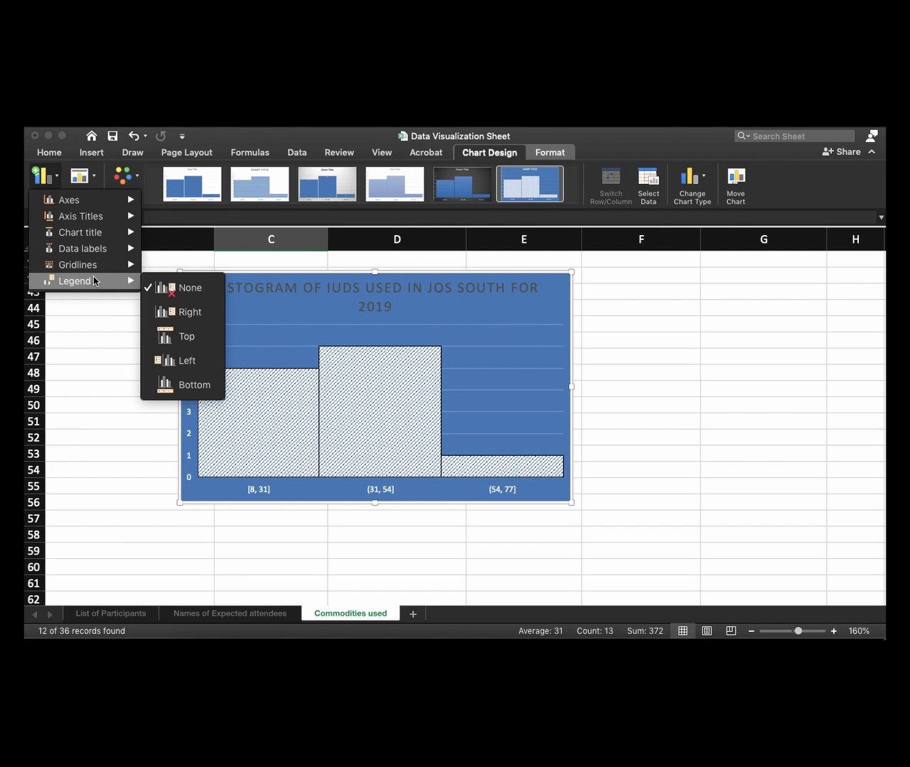
pyautogui.click(187, 338)
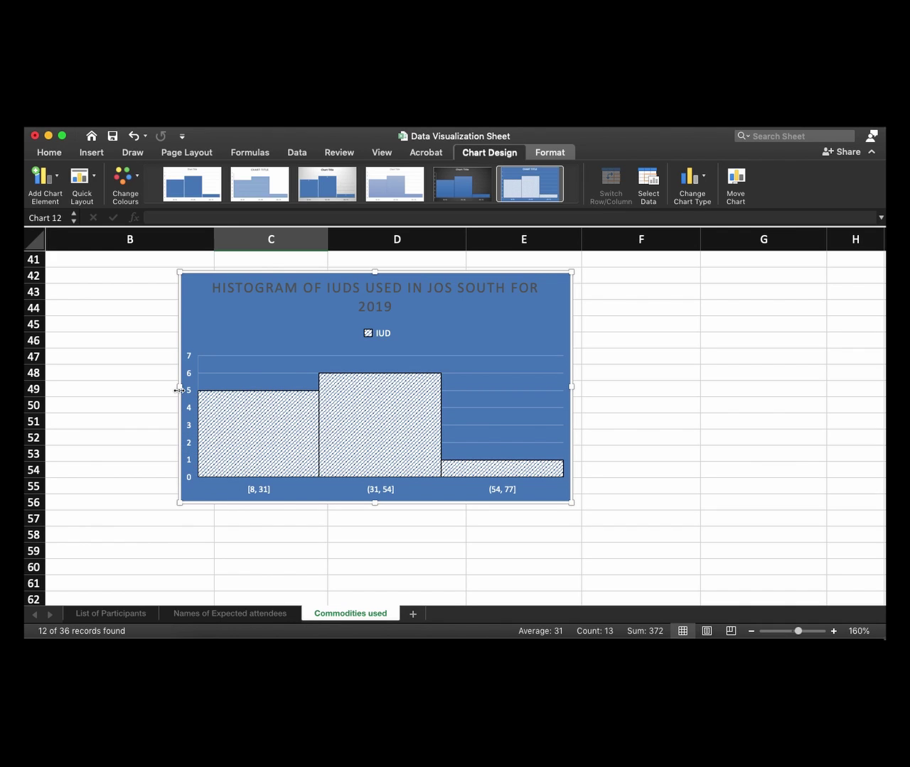
# - Add a primary horizontal axis title to the histogram reading "Number of IUDs used"
pyautogui.click(49, 186)
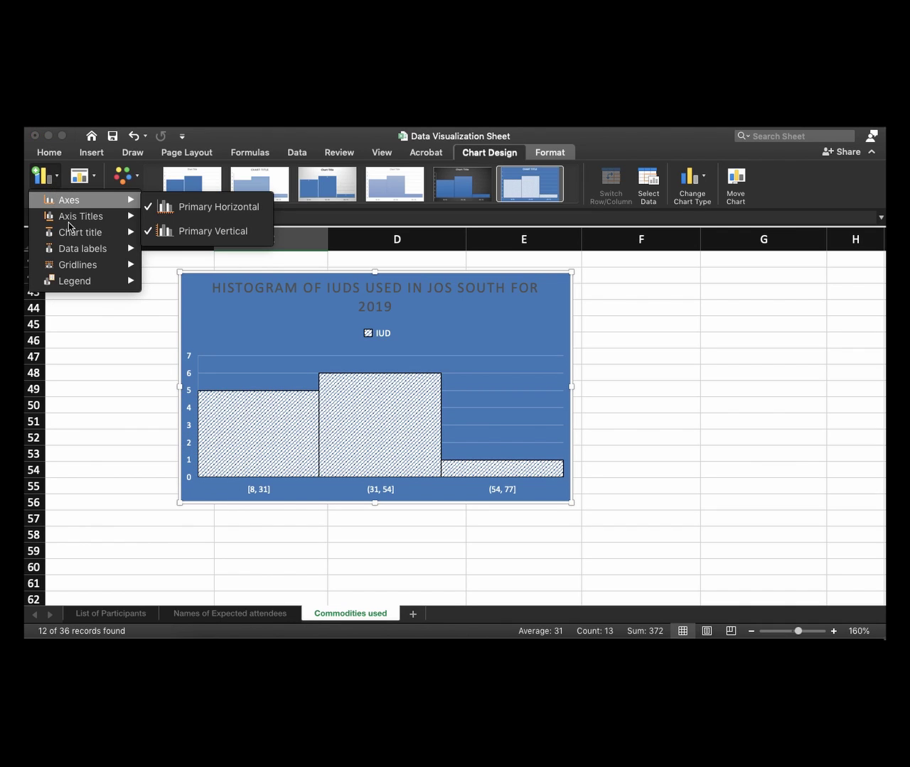
pyautogui.moveTo(77, 218)
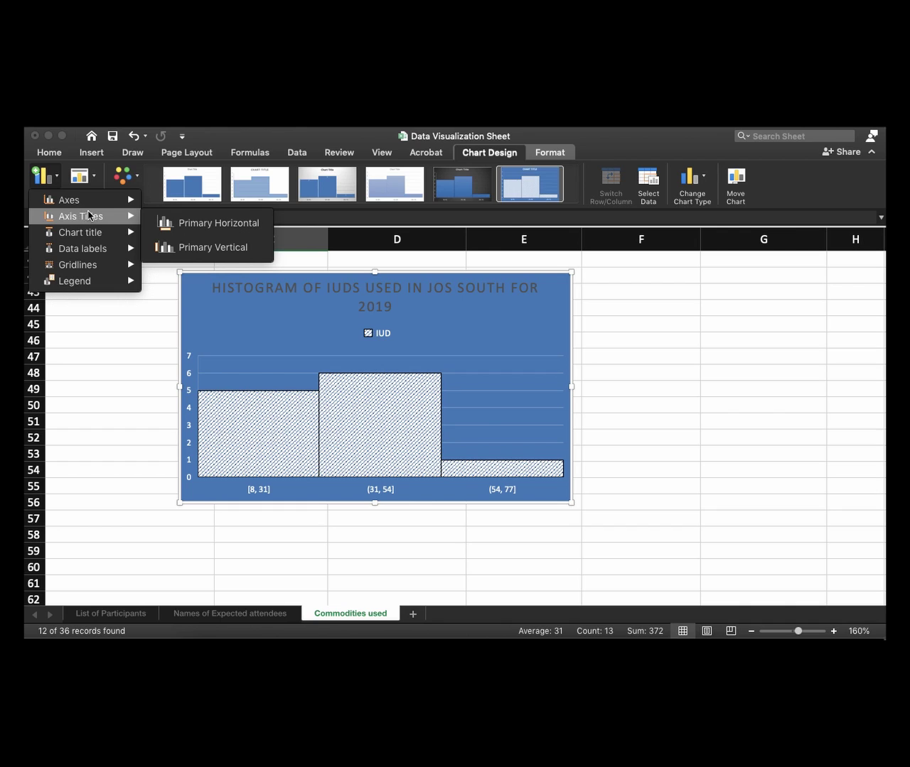
pyautogui.click(213, 224)
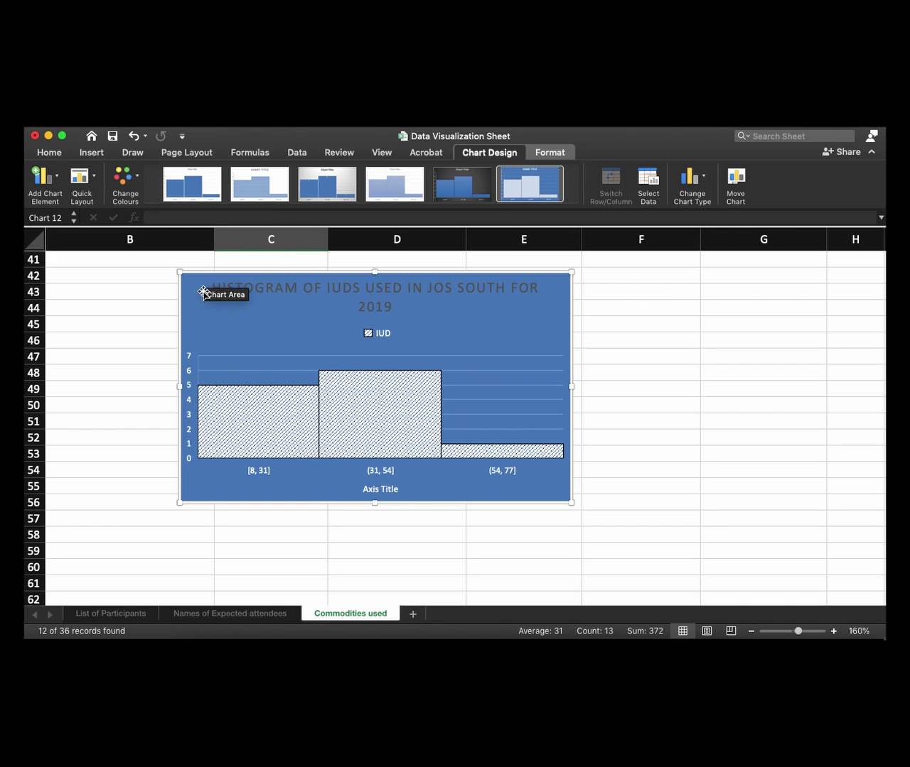
pyautogui.doubleClick(390, 491)
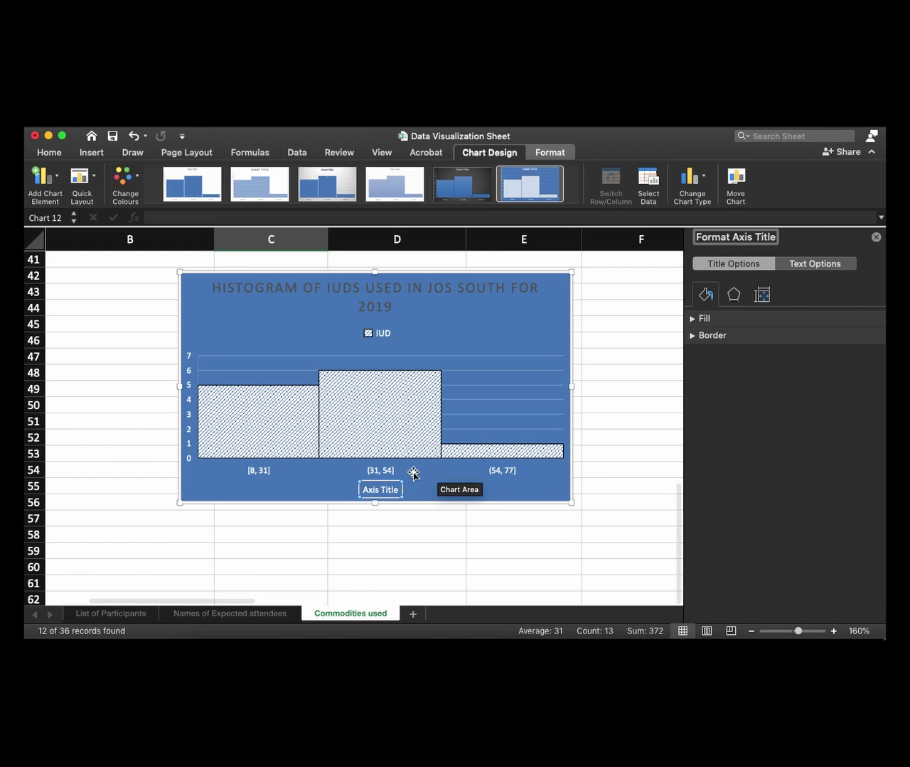
pyautogui.doubleClick(389, 491)
pyautogui.press('super+a')
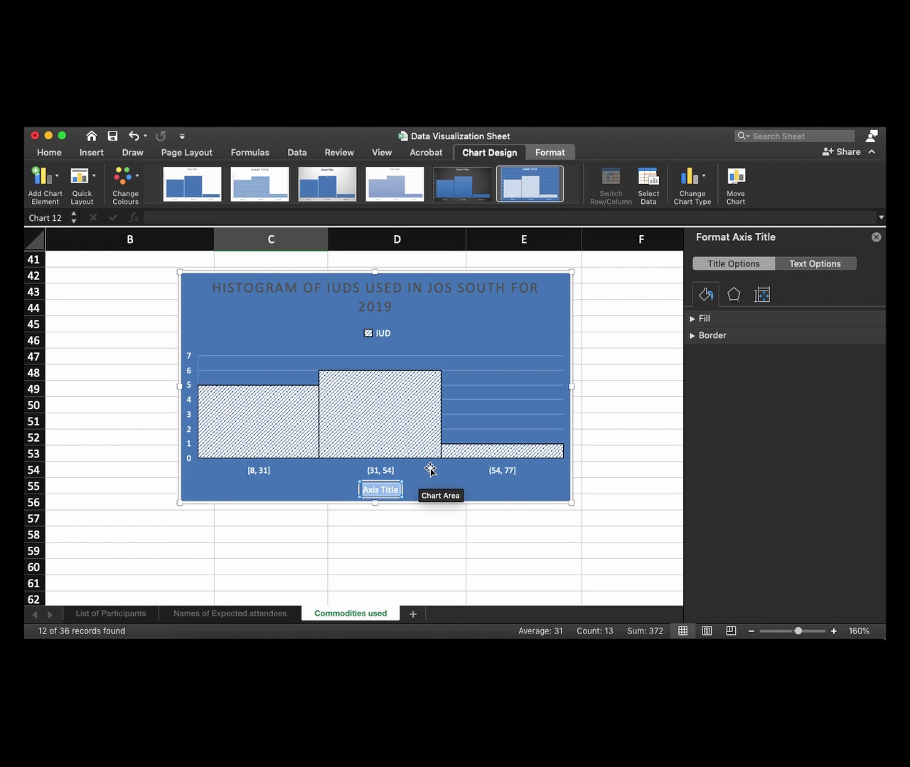
pyautogui.write('IUD')
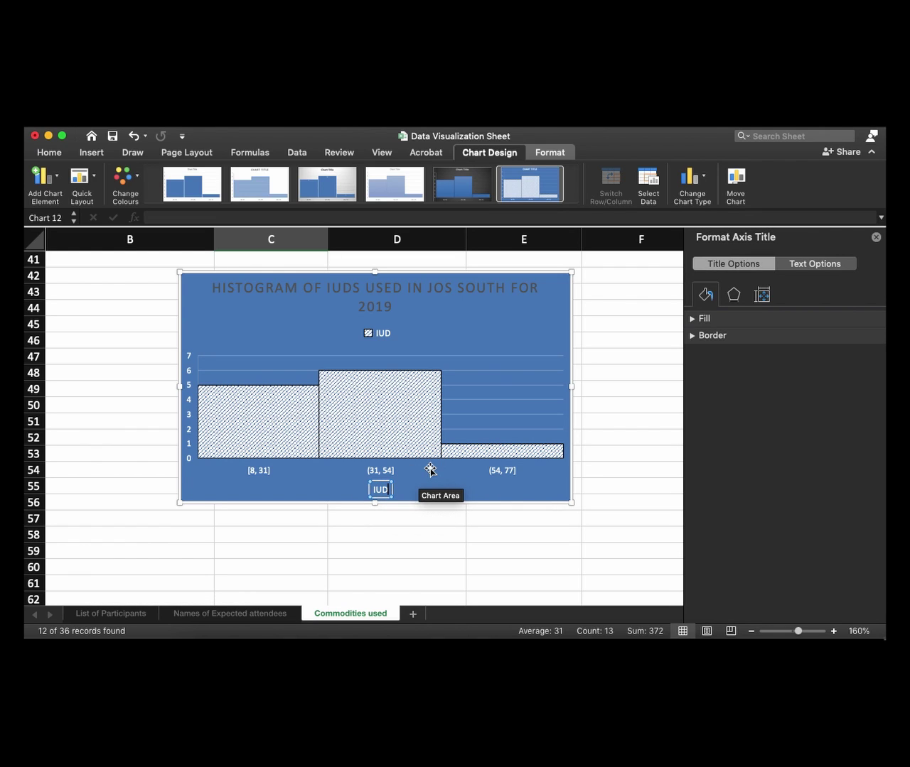
pyautogui.write('s ')
pyautogui.write('used')
pyautogui.write('Number')
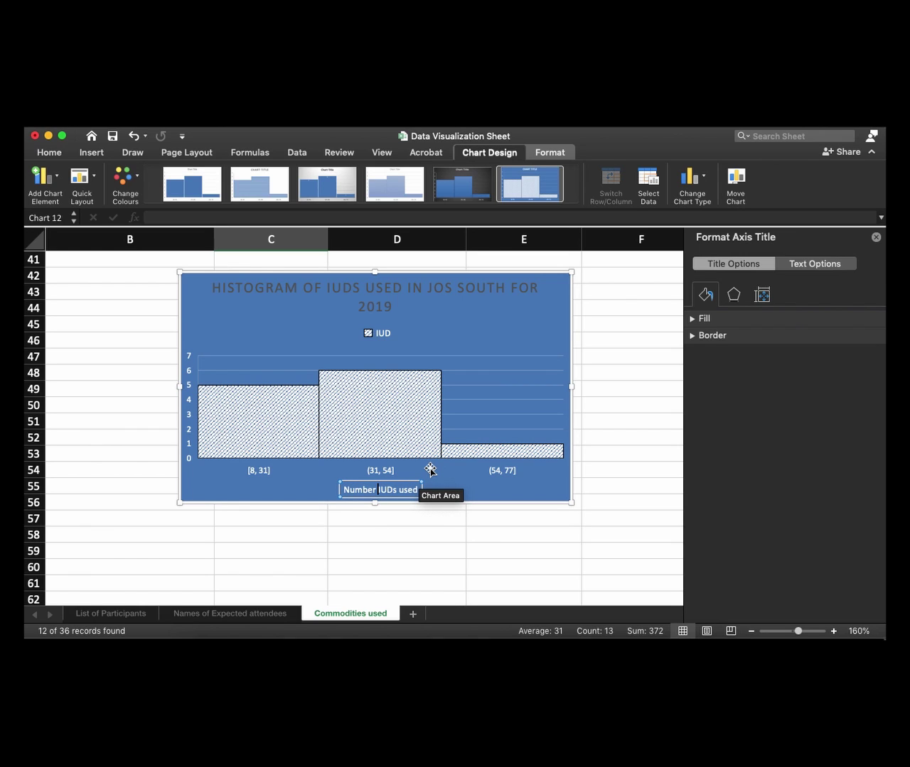
pyautogui.write(' of')
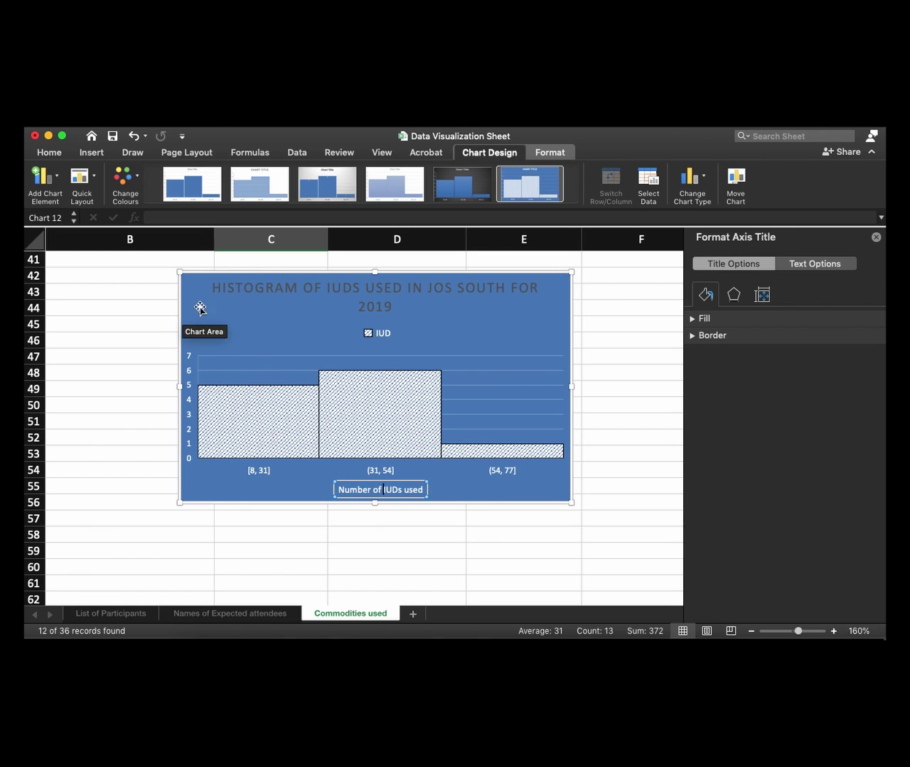
pyautogui.click(196, 316)
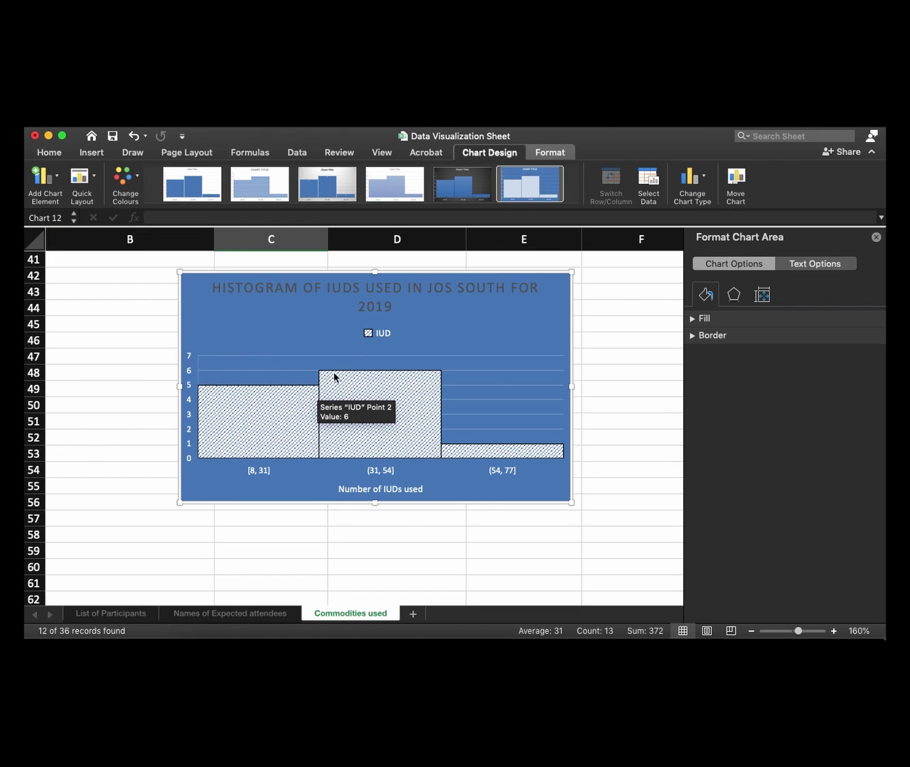
# - Add a primary vertical axis title reading "Frequency" to the histogram and deselect the chart
pyautogui.click(52, 186)
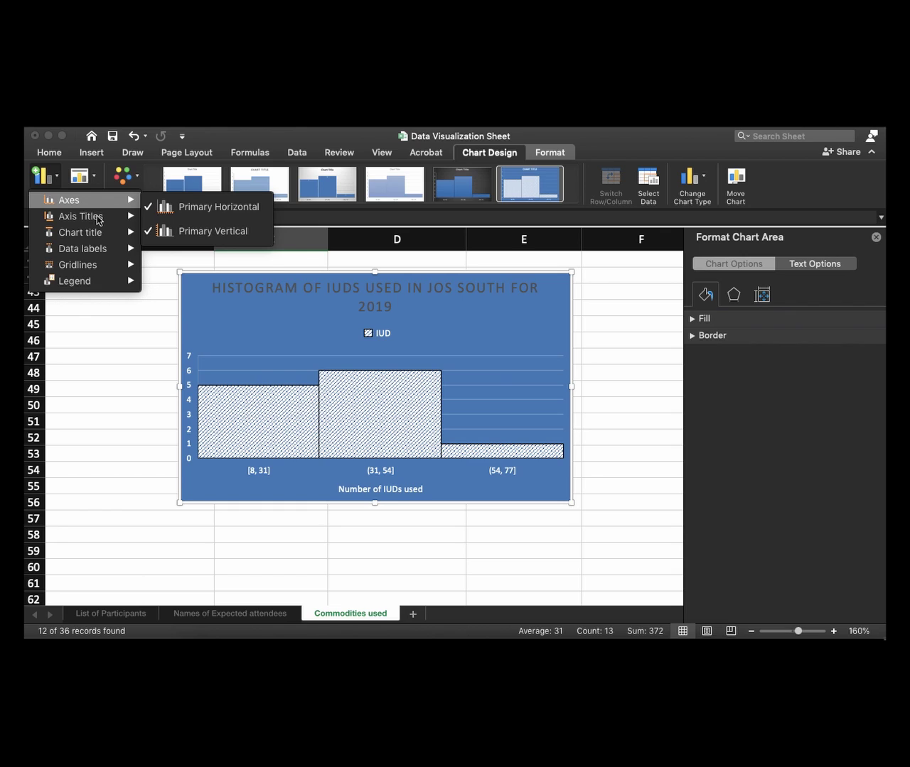
pyautogui.moveTo(97, 218)
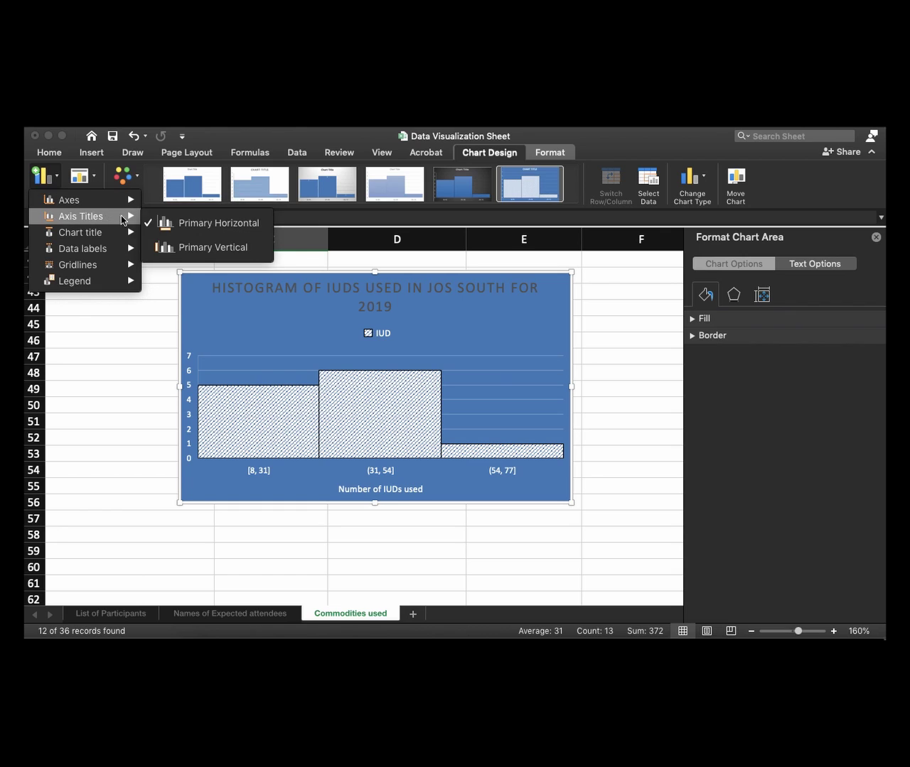
pyautogui.click(188, 249)
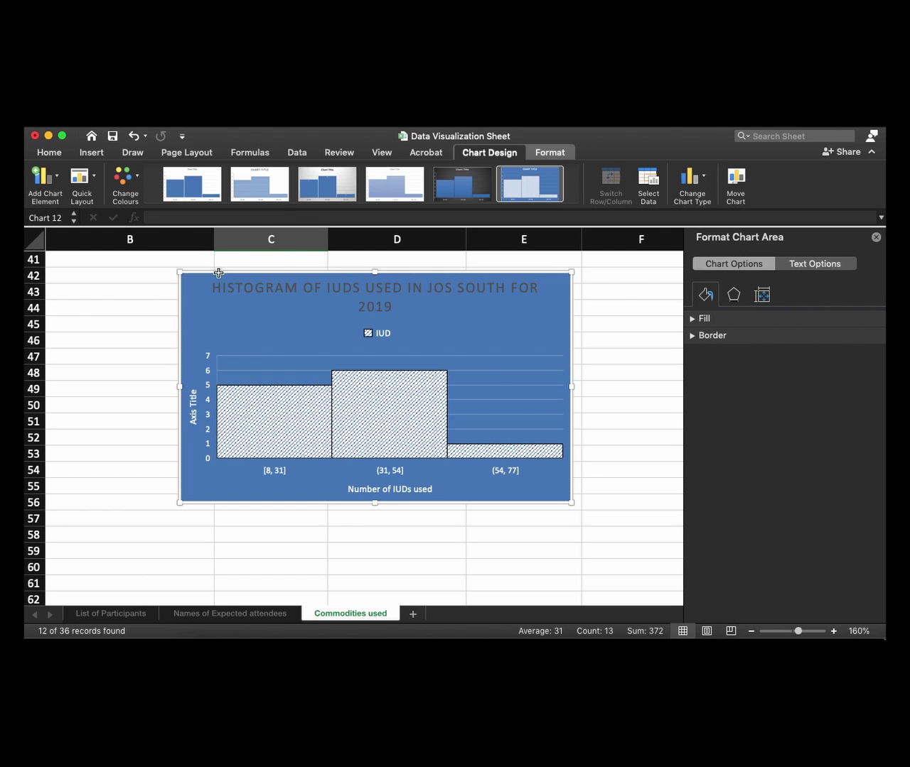
pyautogui.click(193, 407)
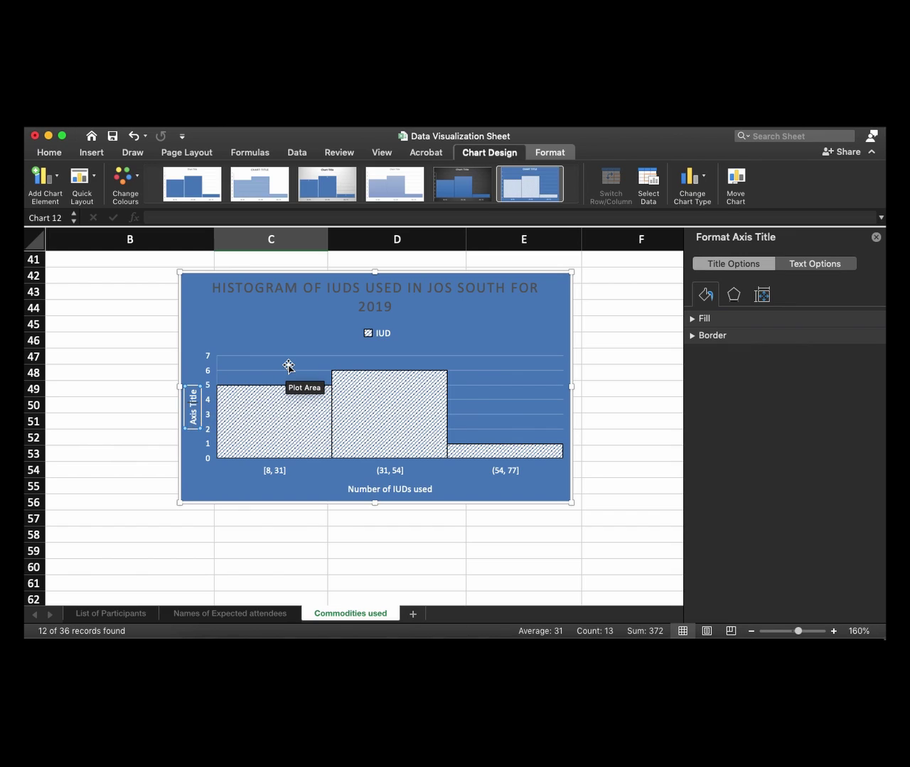
pyautogui.press('super+a')
pyautogui.write('Frequenc')
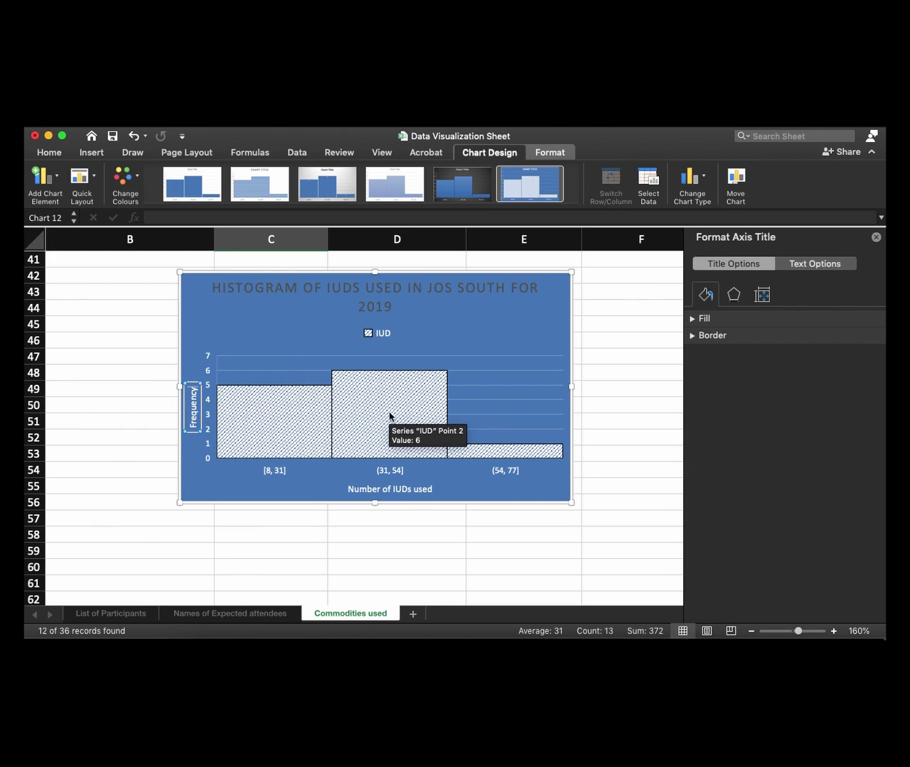
pyautogui.click(204, 323)
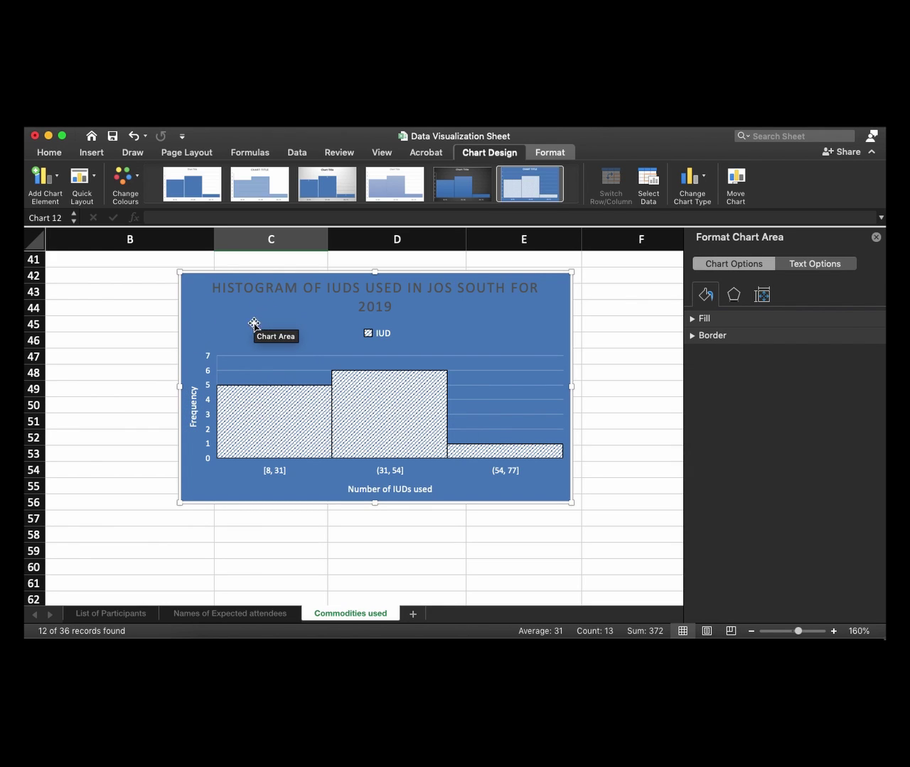
pyautogui.click(113, 438)
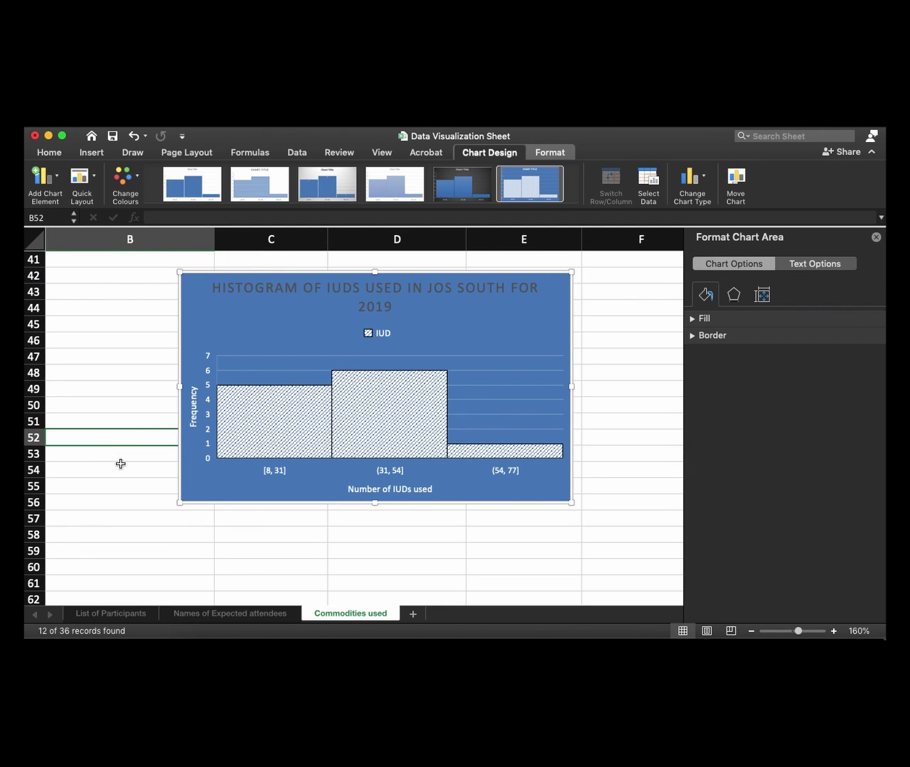
pyautogui.click(132, 430)
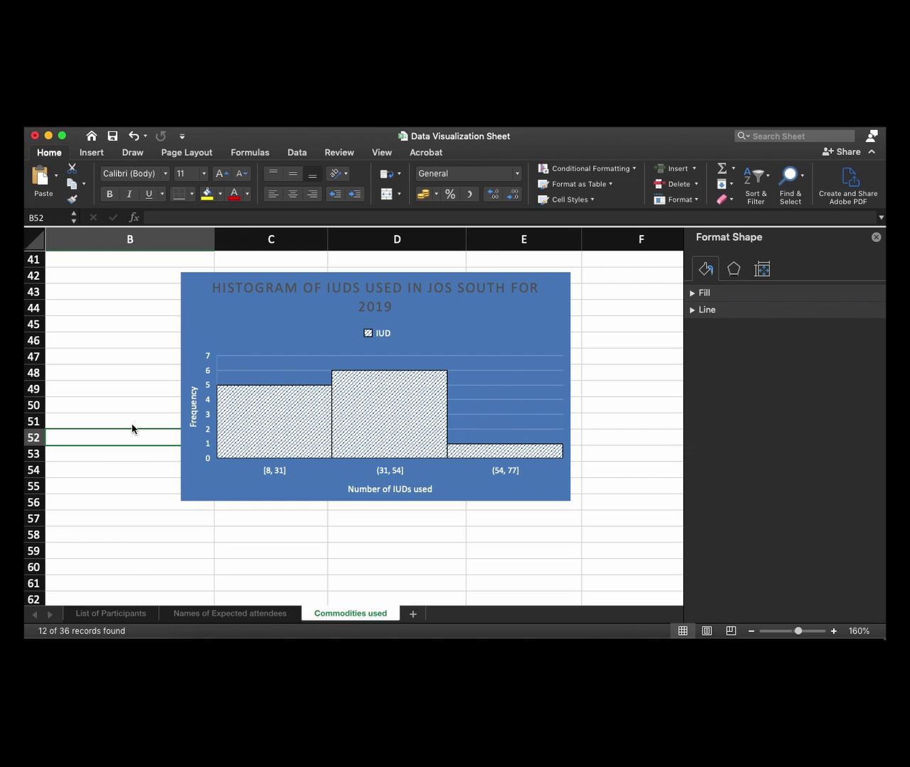